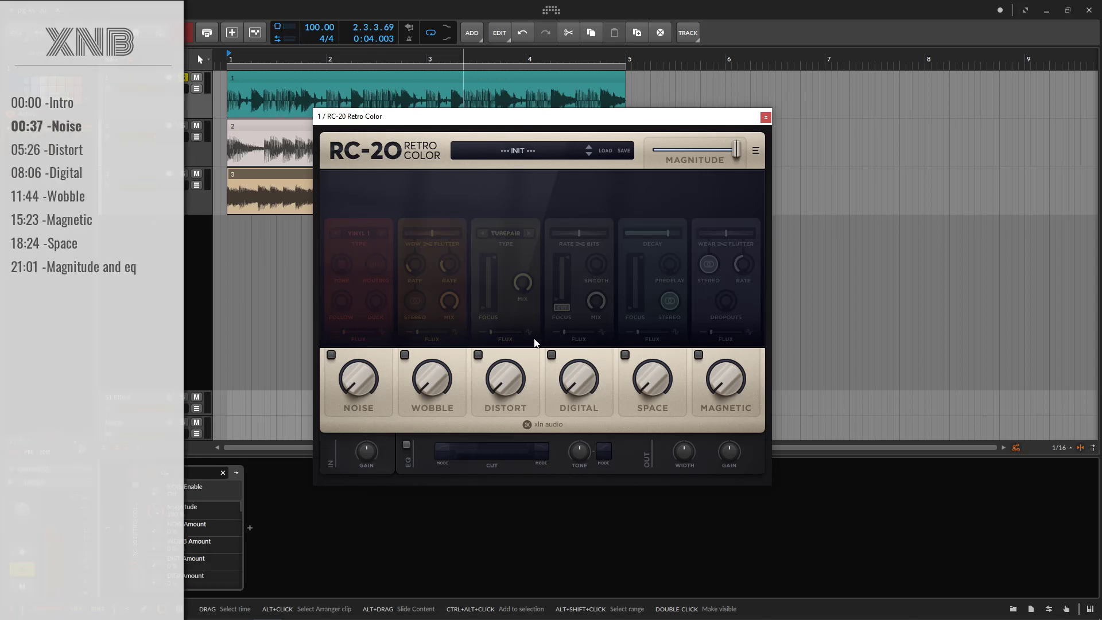
Enable the Noise module and look through its available noise types, keeping Vinyl 1
click(355, 391)
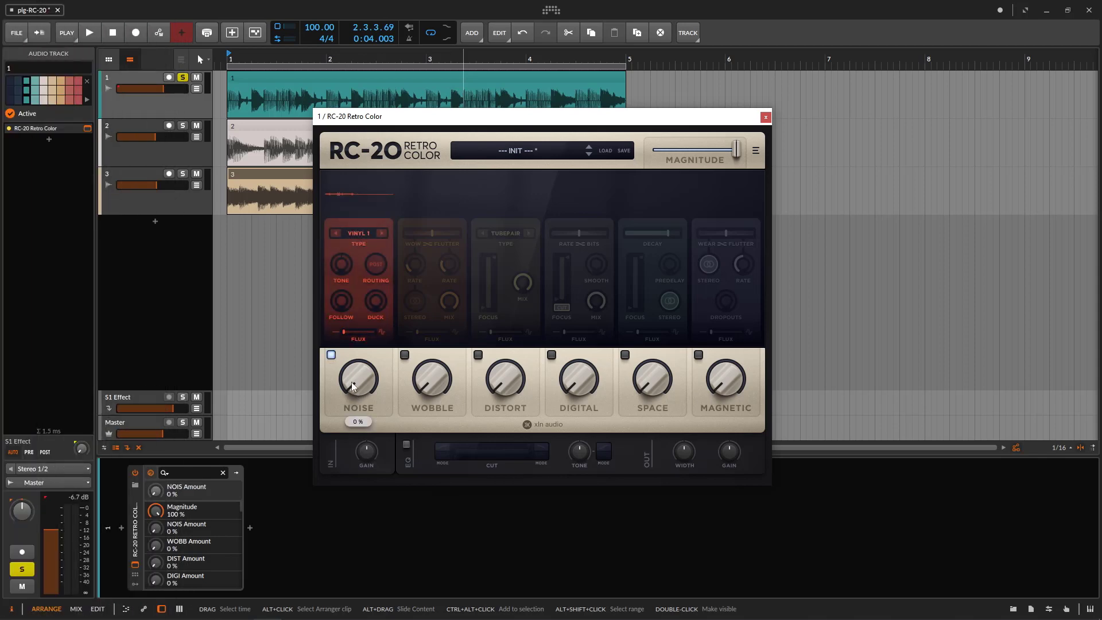
click(331, 355)
click(331, 355)
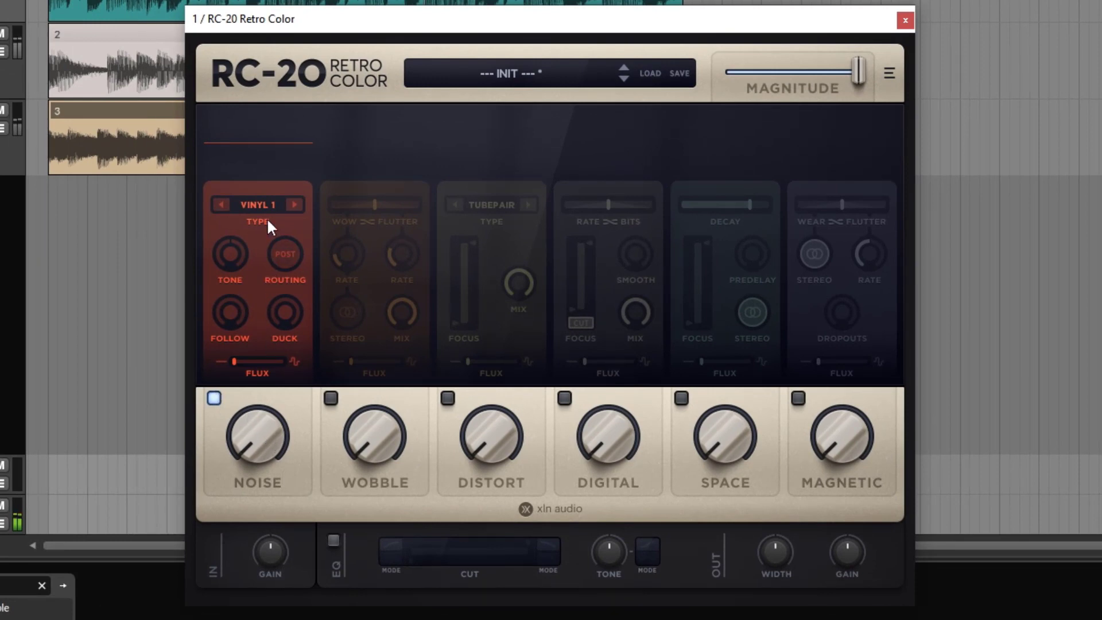
click(258, 202)
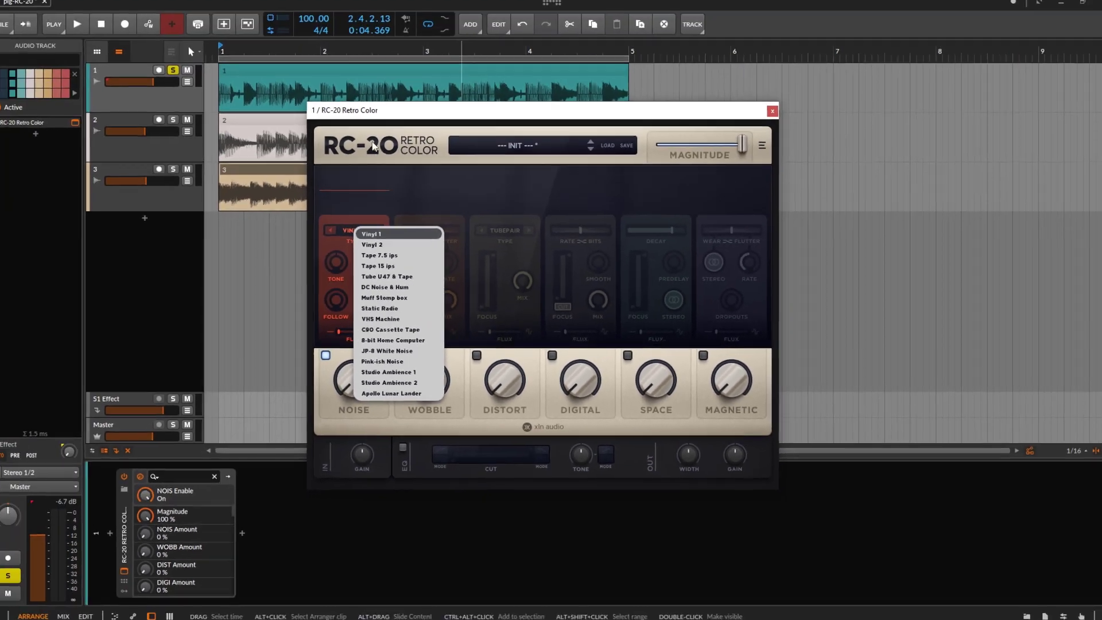
click(165, 17)
Start playback and raise the Noise amount to 35 %
key(space)
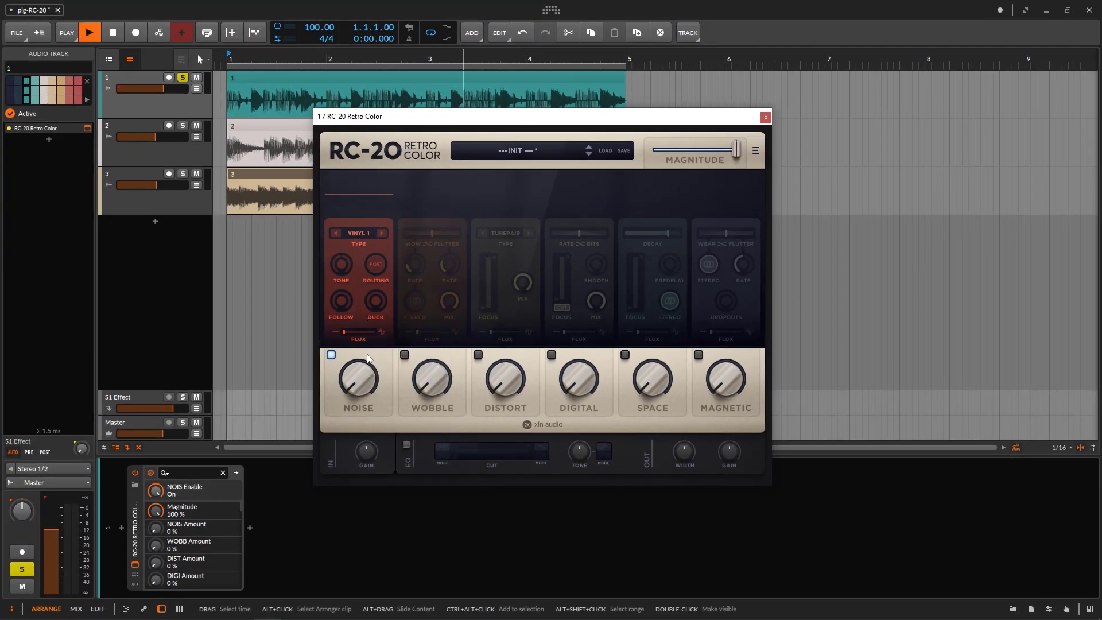
drag(356, 381, 345, 295)
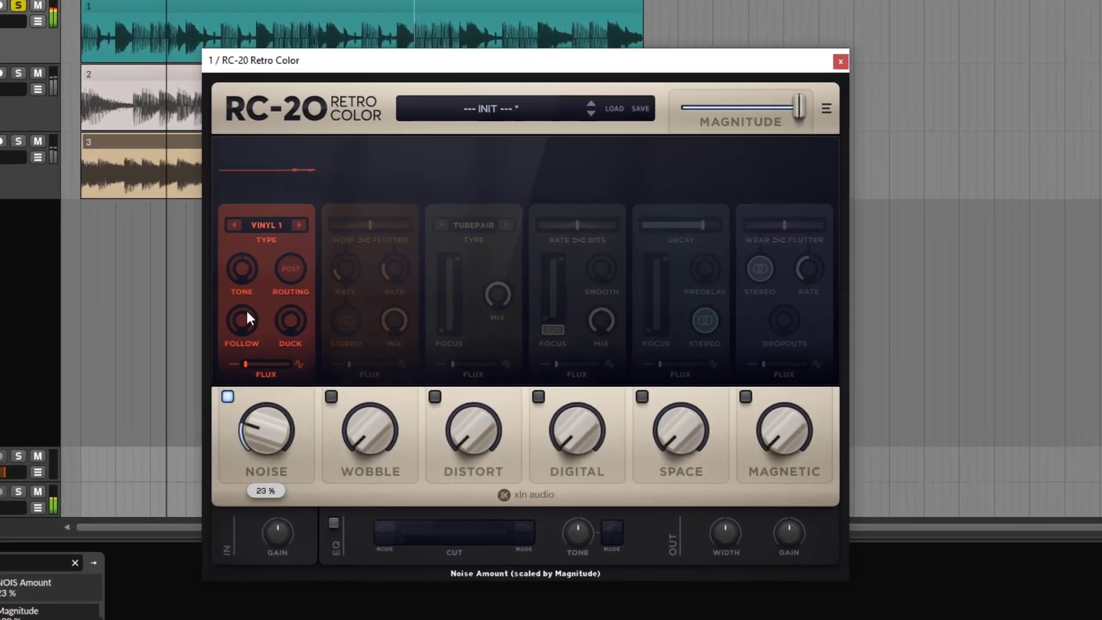
drag(247, 312, 229, 259)
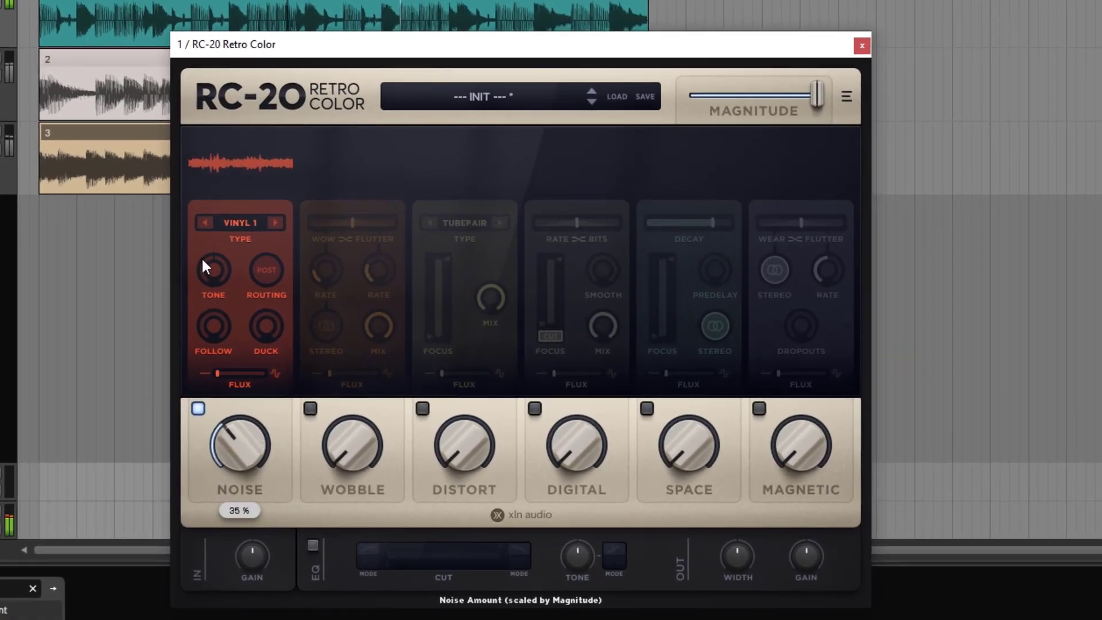
Audition the Tape 15 ips, DC Noise & Hum and VHS Machine noise types in turn
click(258, 224)
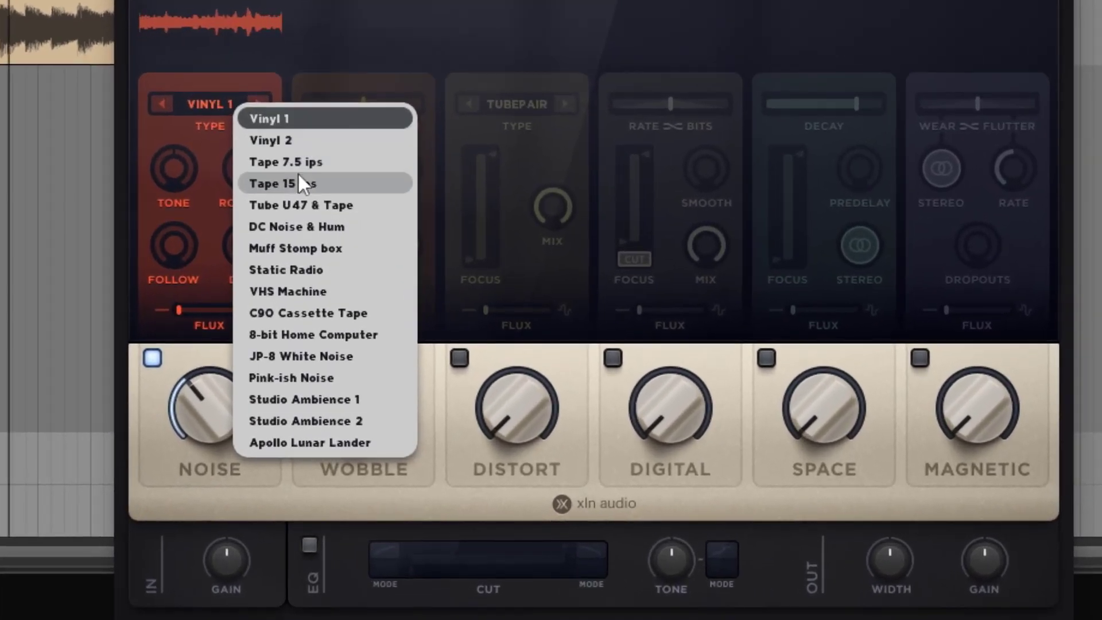
click(302, 270)
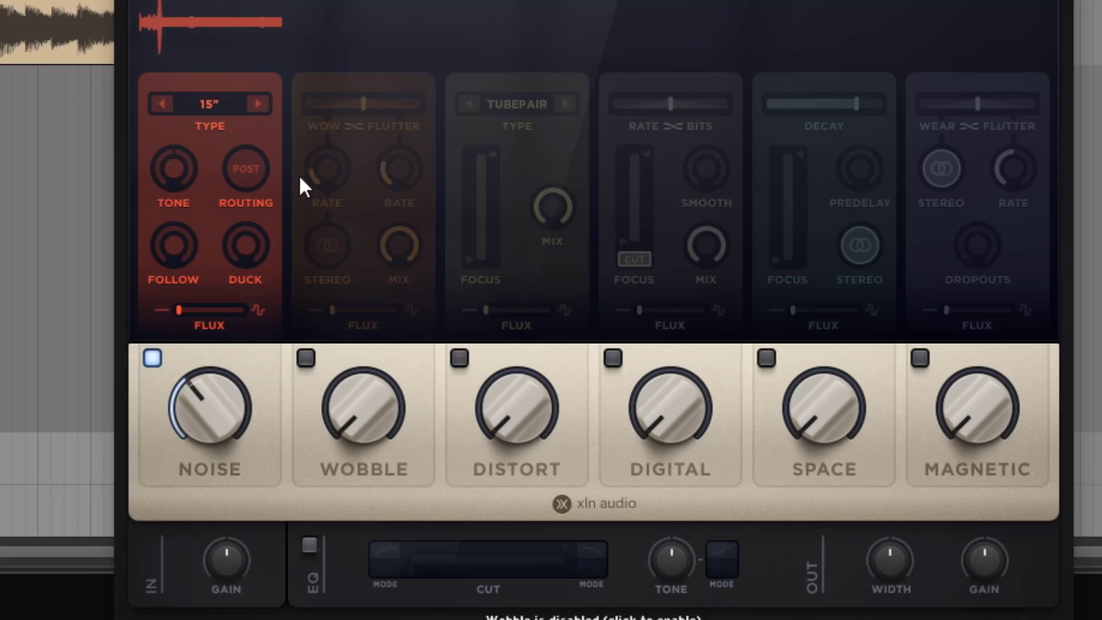
click(221, 109)
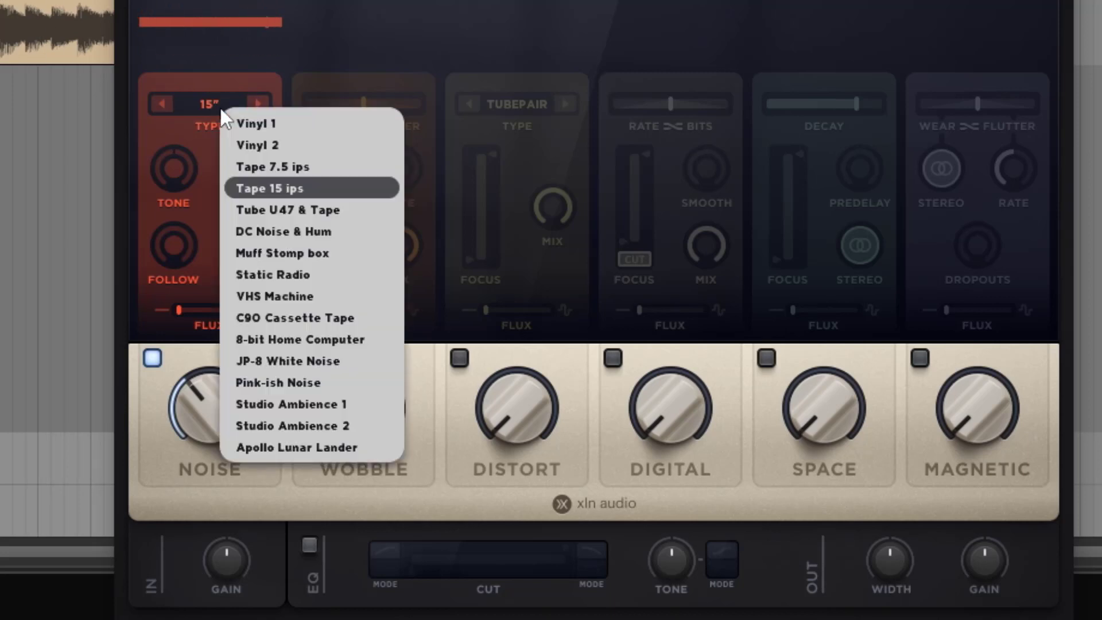
click(287, 230)
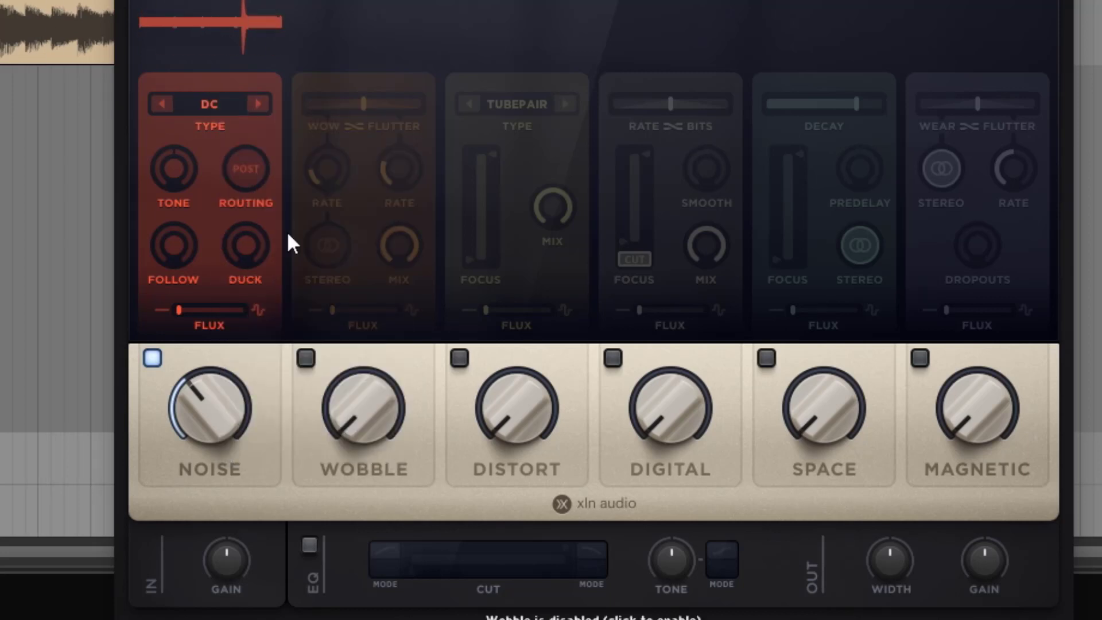
click(222, 105)
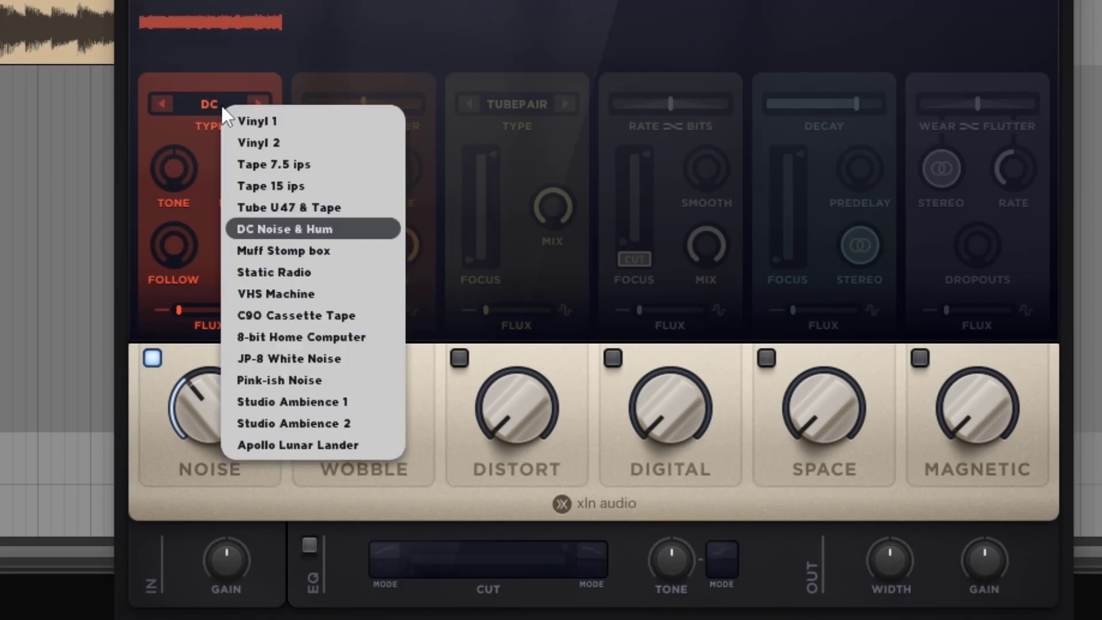
click(313, 298)
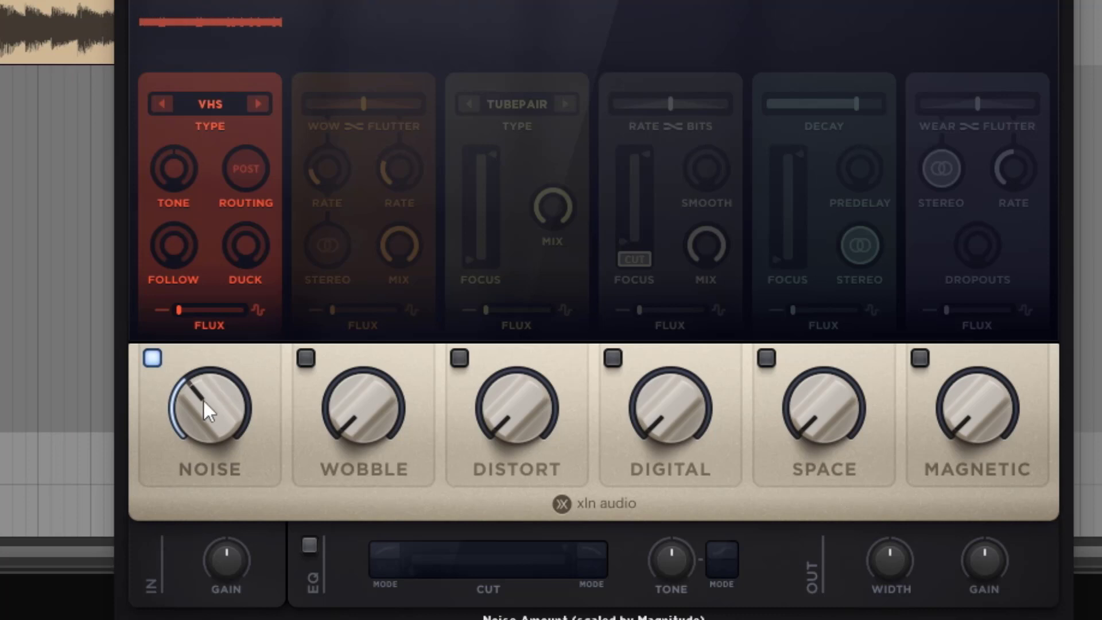
Lower the Noise amount to 23 % and on to 14 %, bypassing and re-enabling the Noise module at each level to compare
mouse_move(208, 411)
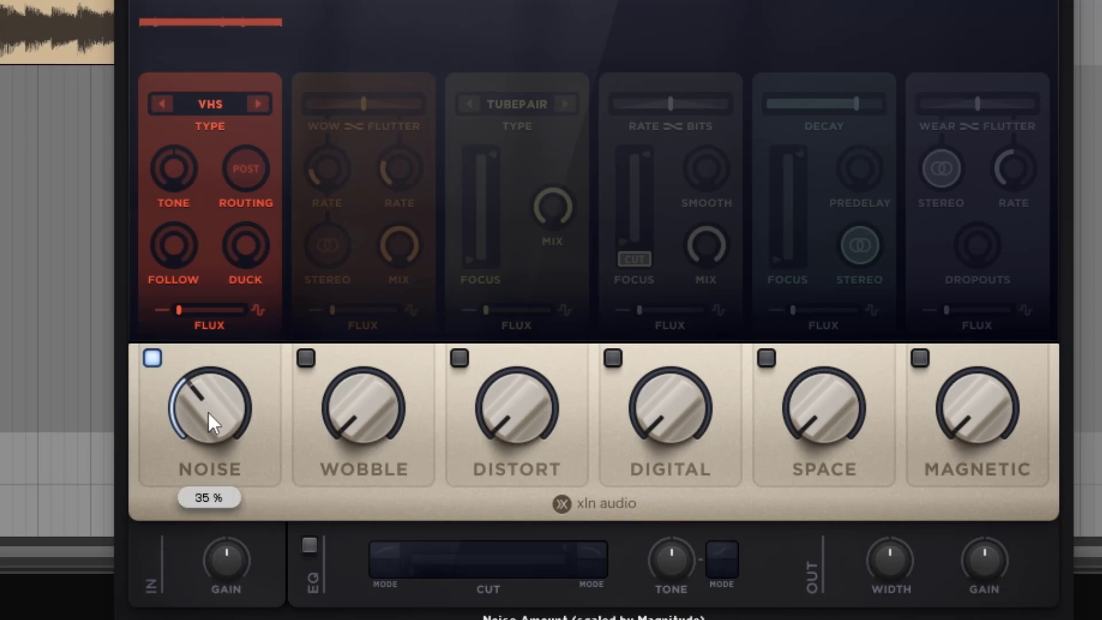
drag(208, 410, 174, 436)
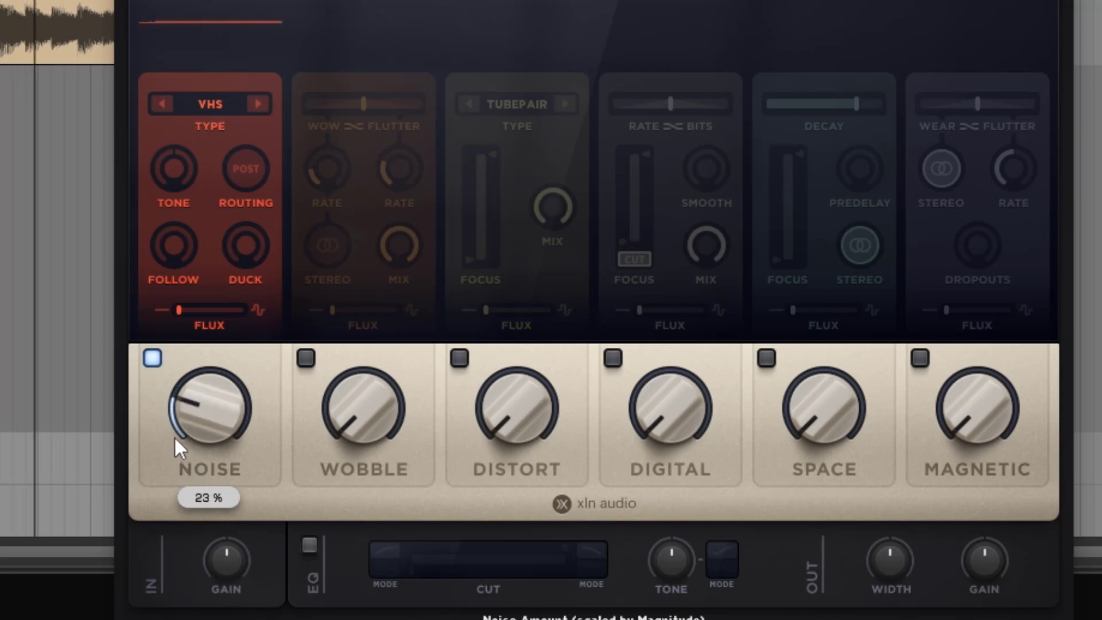
click(154, 357)
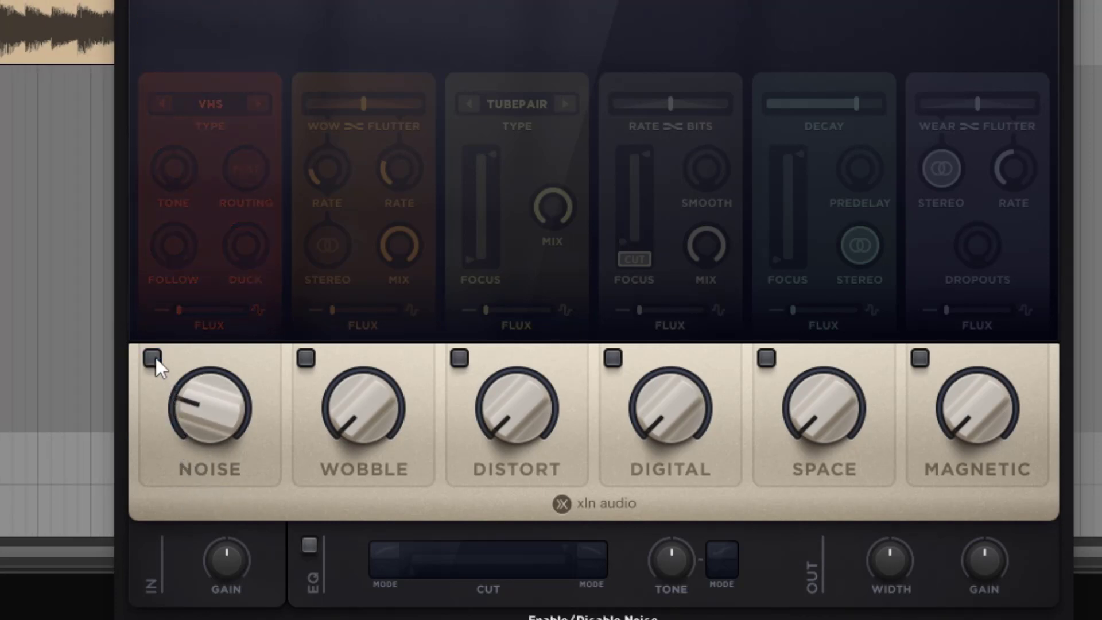
click(154, 358)
drag(174, 400, 186, 462)
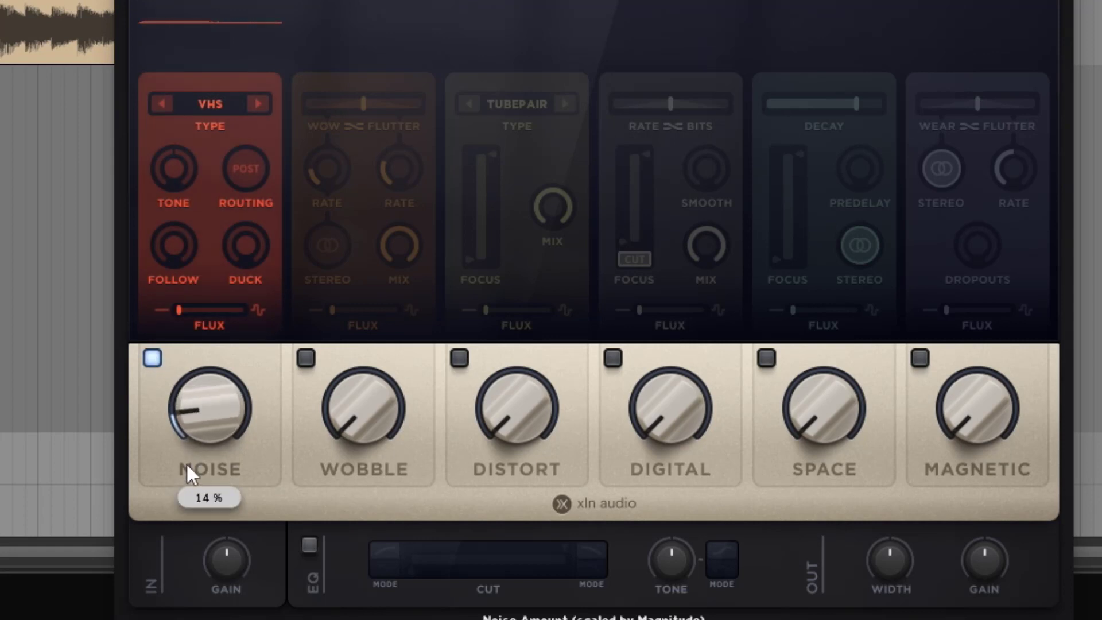
click(153, 363)
click(153, 363)
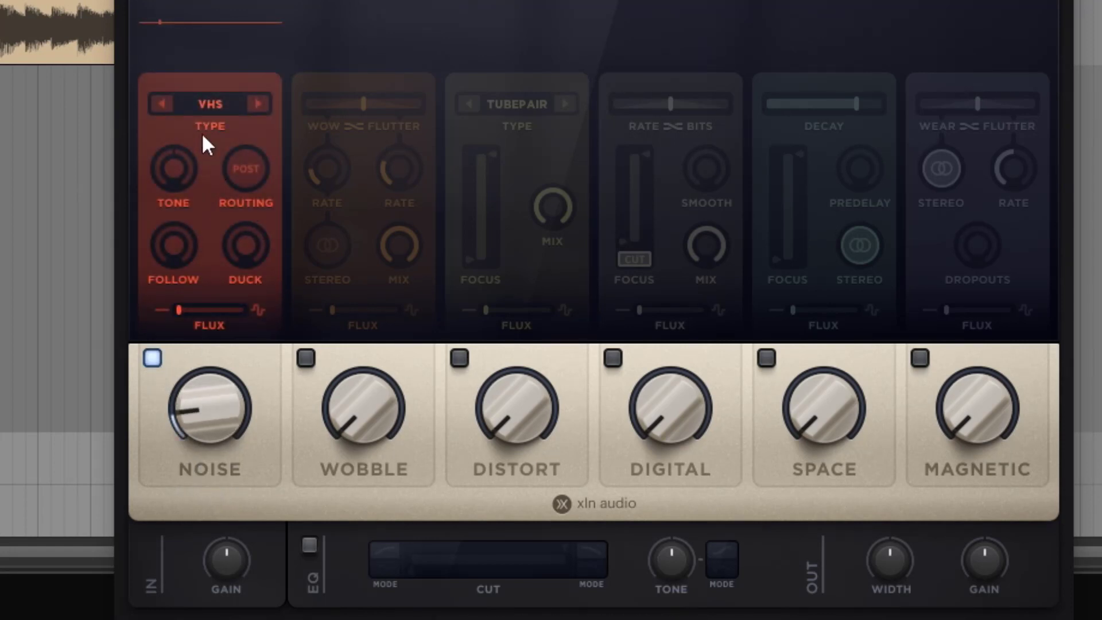
Try the Tape 7.5 ips noise type with a slightly higher Noise amount
click(198, 108)
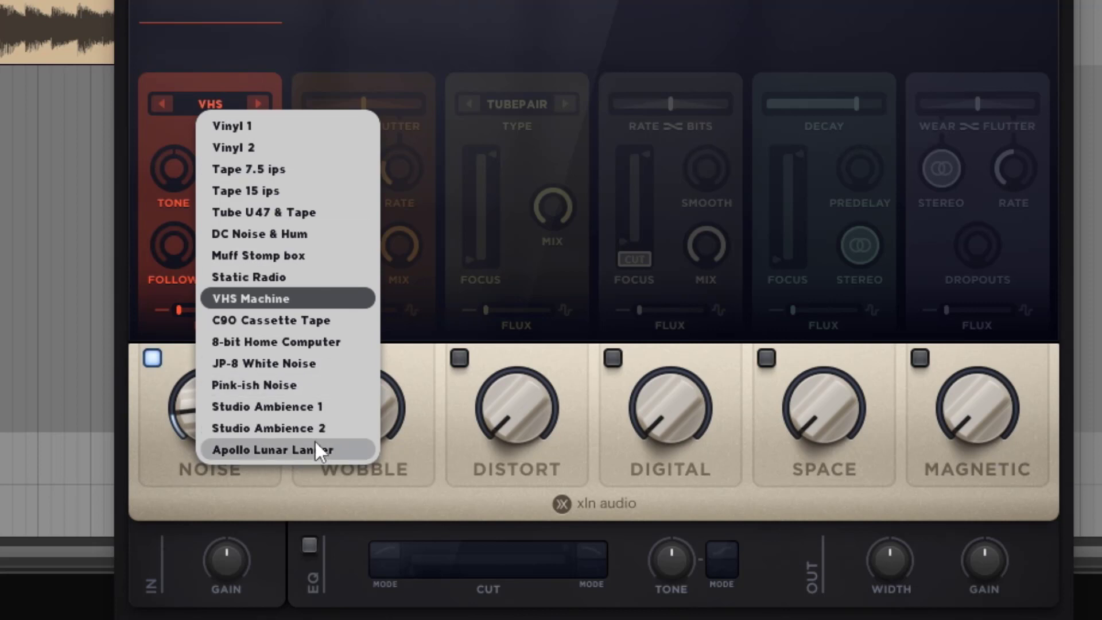
click(266, 171)
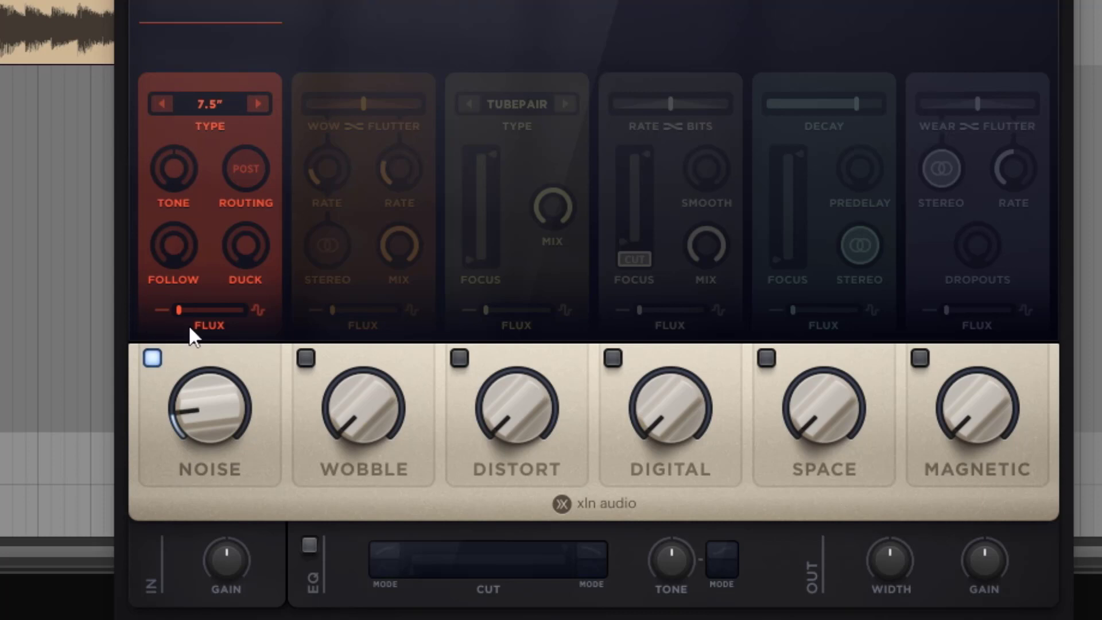
drag(206, 402, 238, 316)
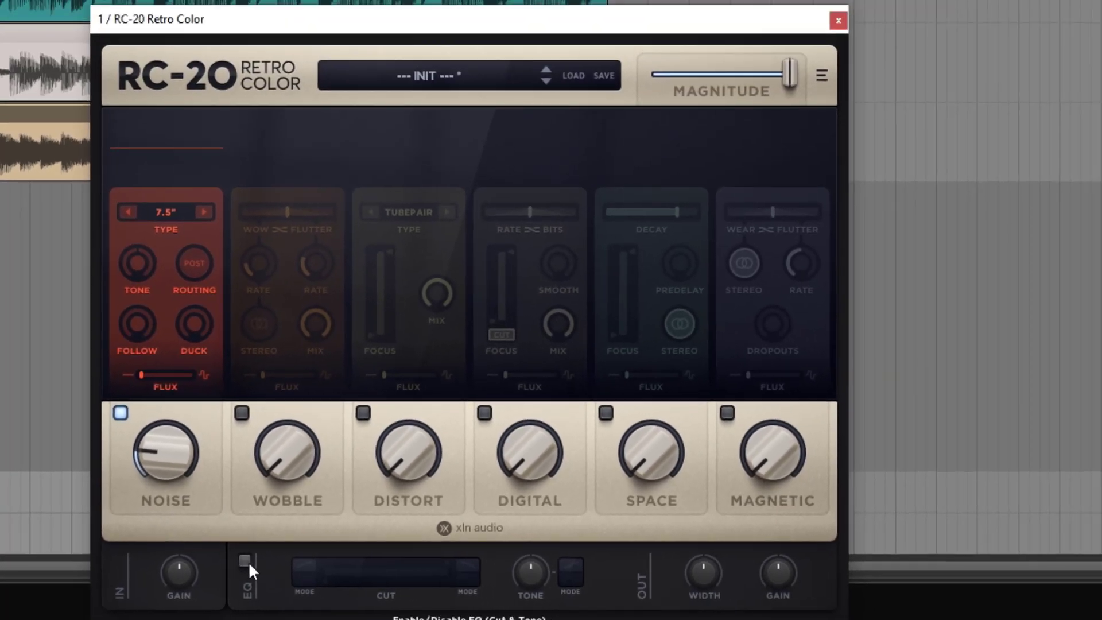
Enable the master EQ and set the noise to the Tape 15 ips type at 39 %
click(247, 560)
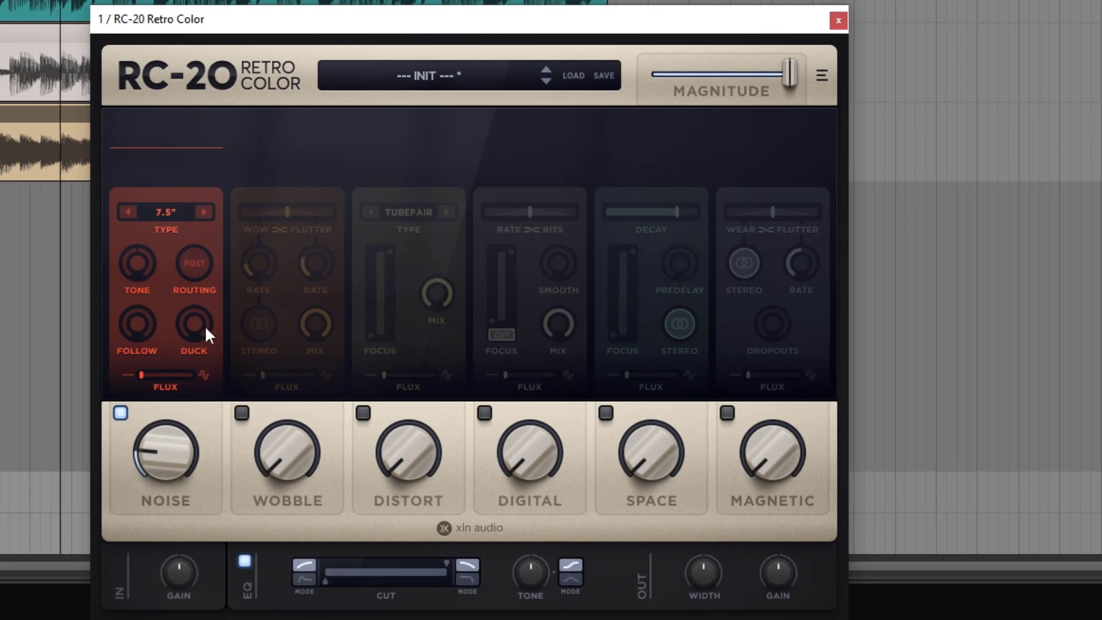
drag(149, 452, 192, 240)
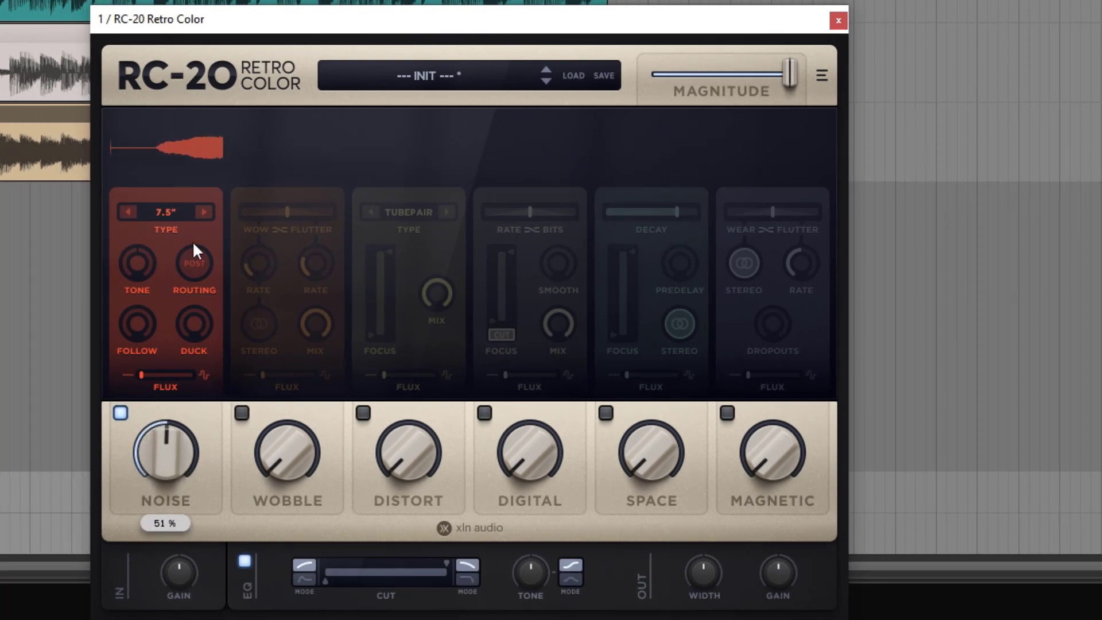
click(203, 211)
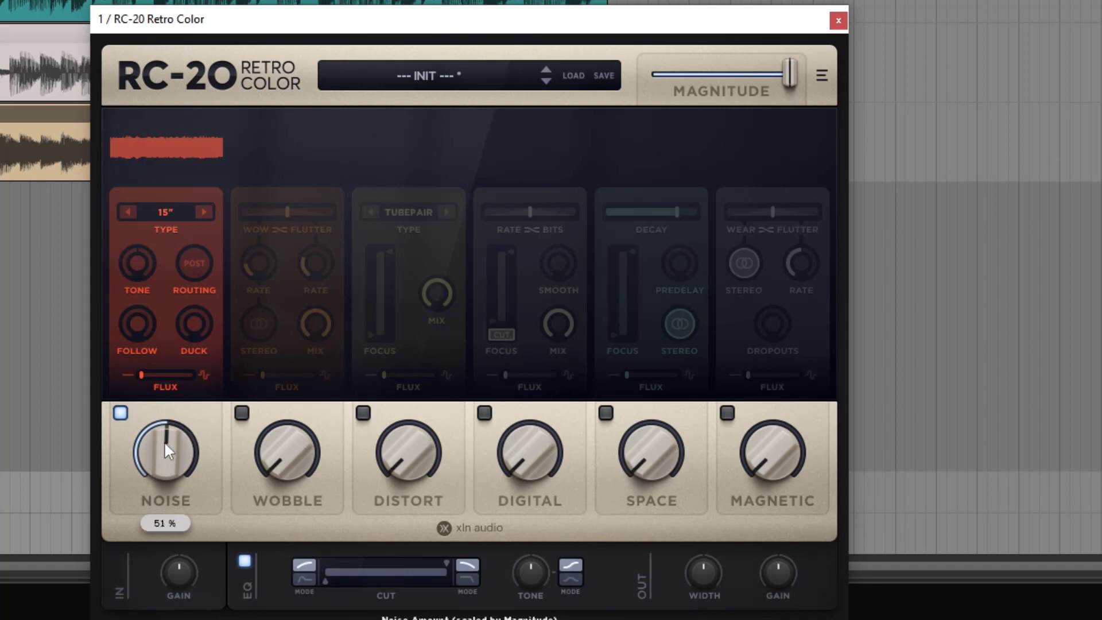
drag(164, 440, 174, 470)
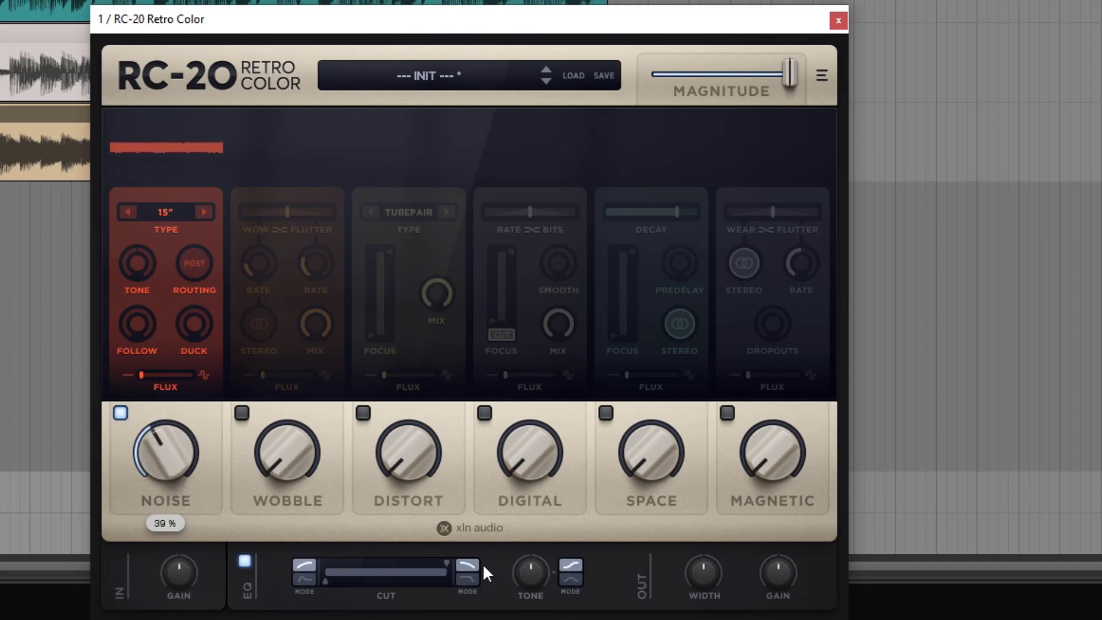
Compare Noise Post routing off and on while sweeping the EQ's high cut down, restoring the full EQ range and turning Post off
mouse_move(441, 562)
drag(443, 559, 384, 549)
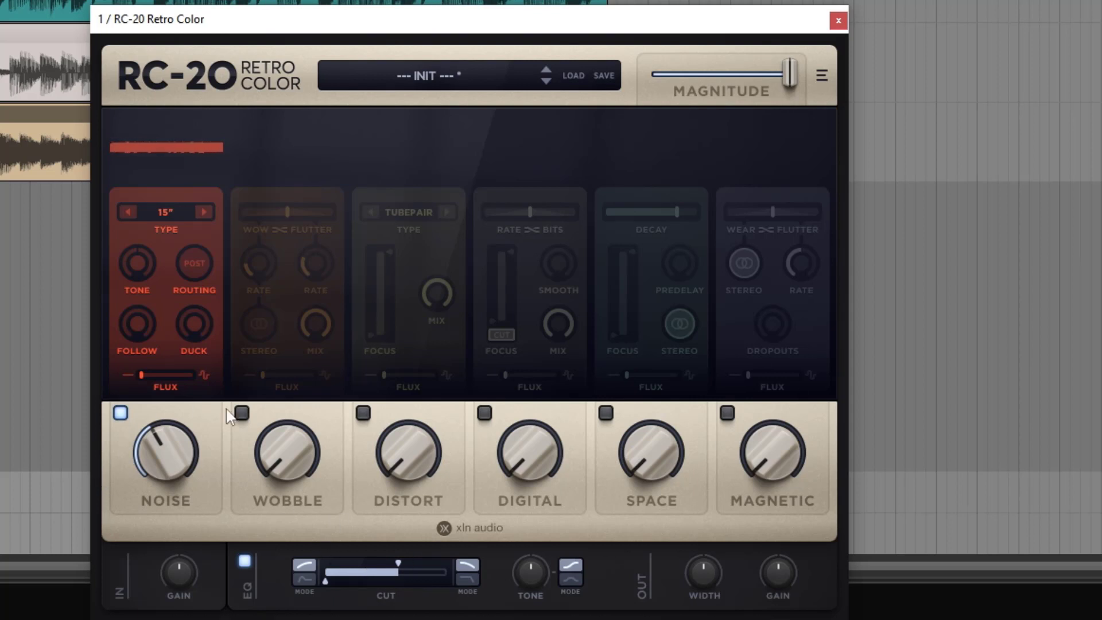
click(191, 267)
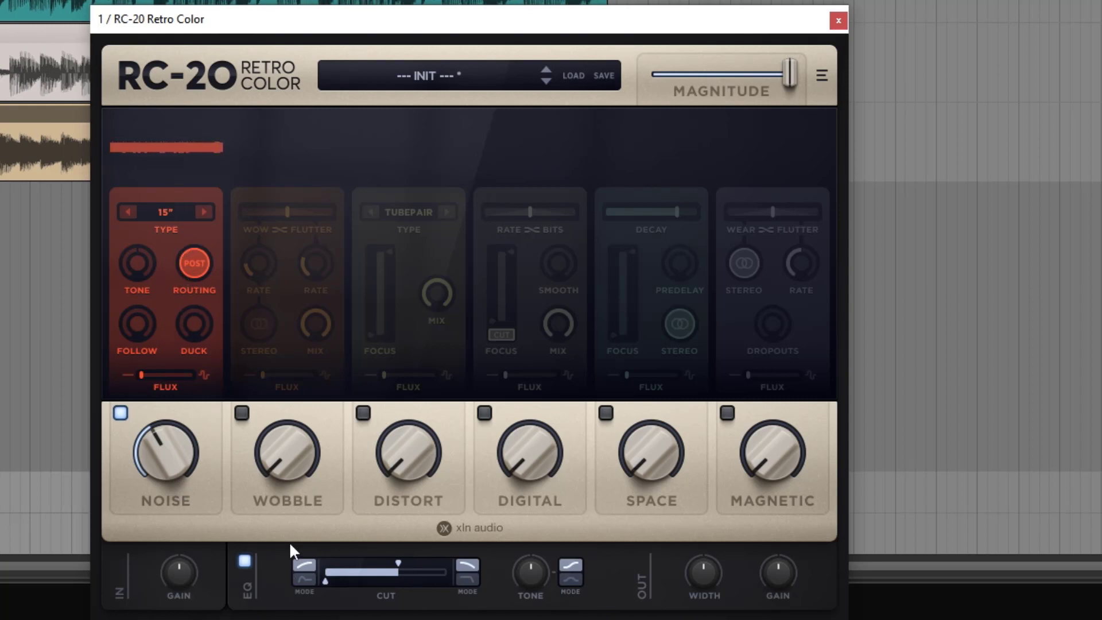
drag(398, 560, 410, 582)
drag(417, 562, 167, 572)
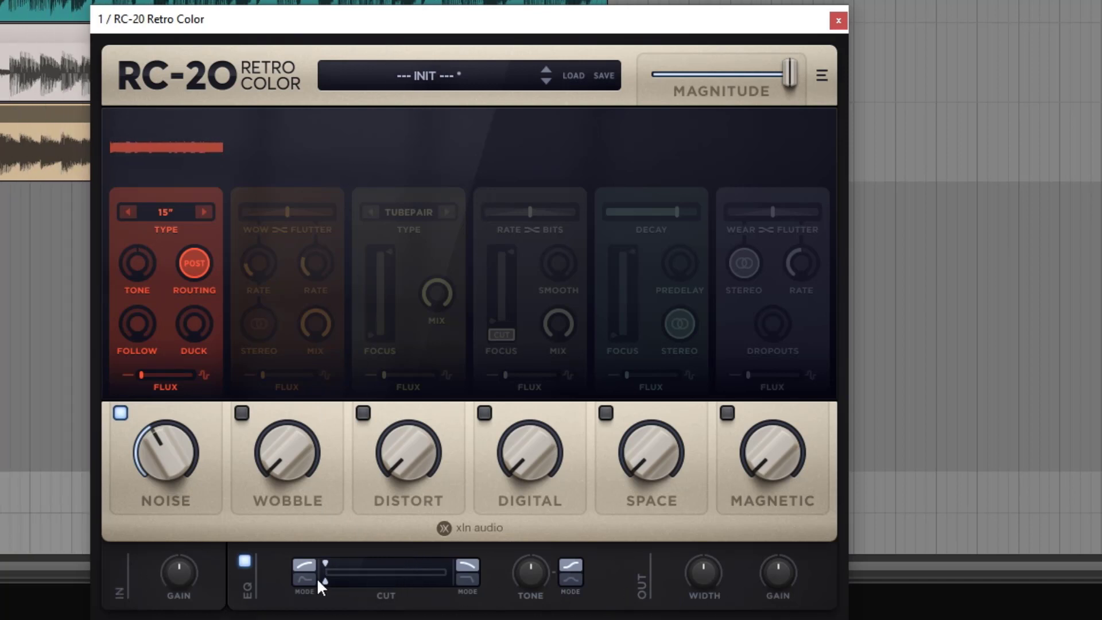
drag(317, 579, 456, 576)
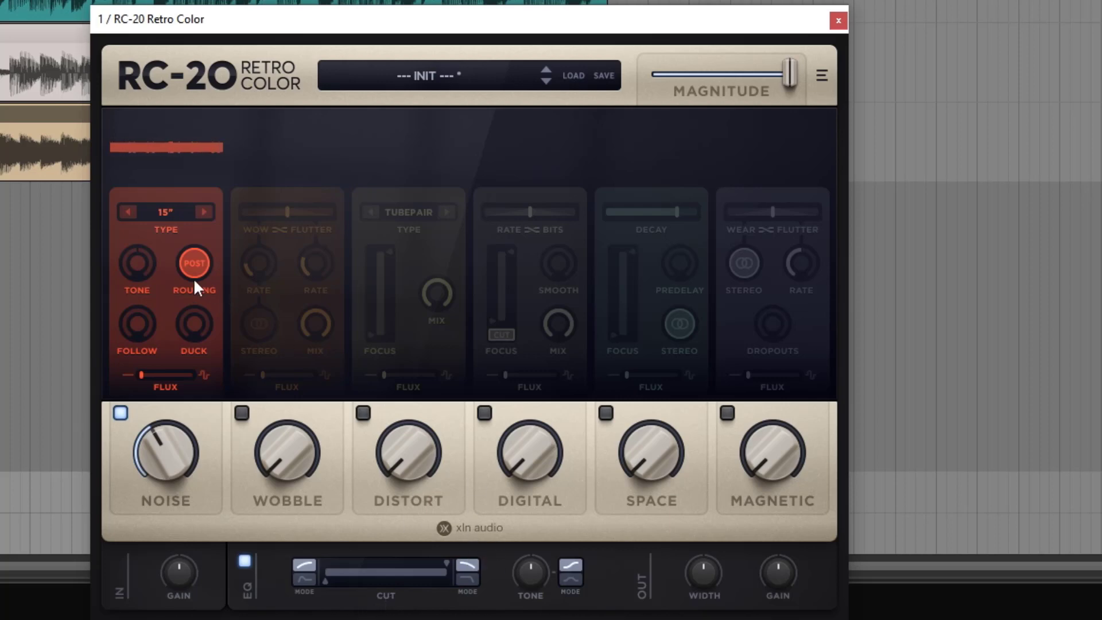
click(191, 257)
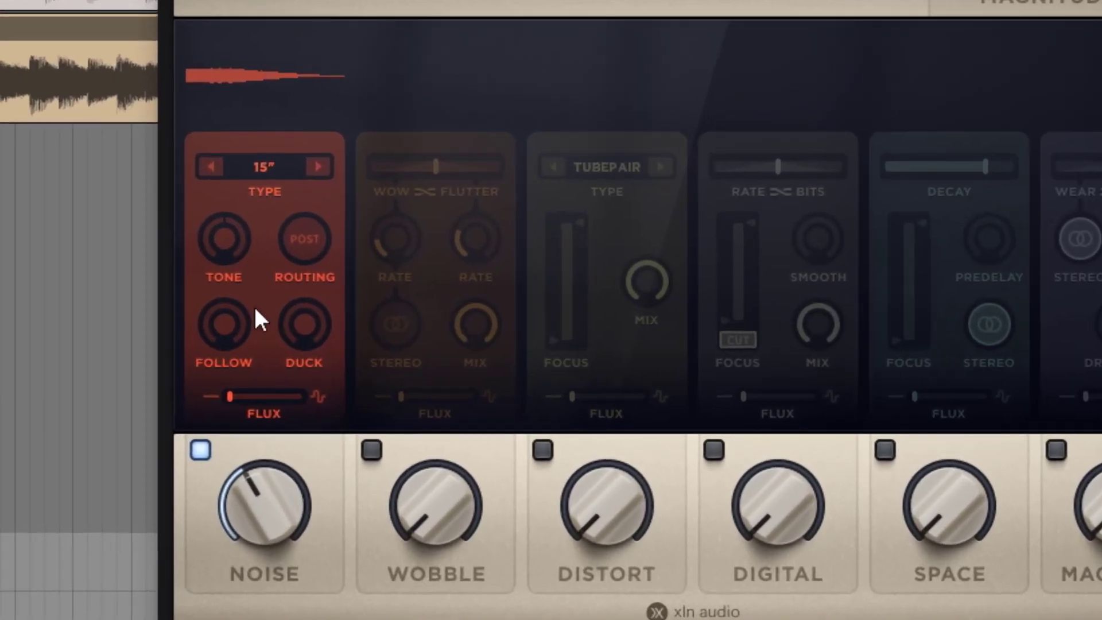
Sweep the Noise Tone up to about 8.2 dB and down to about -7.3 dB, and reset it to its default
drag(187, 248, 211, 0)
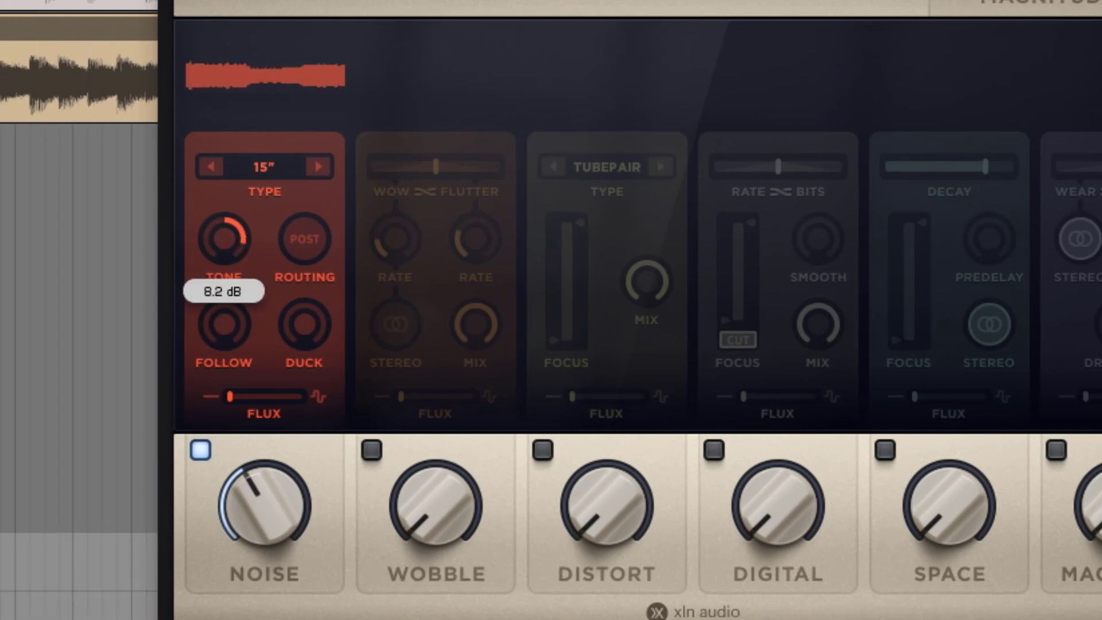
drag(232, 230, 214, 373)
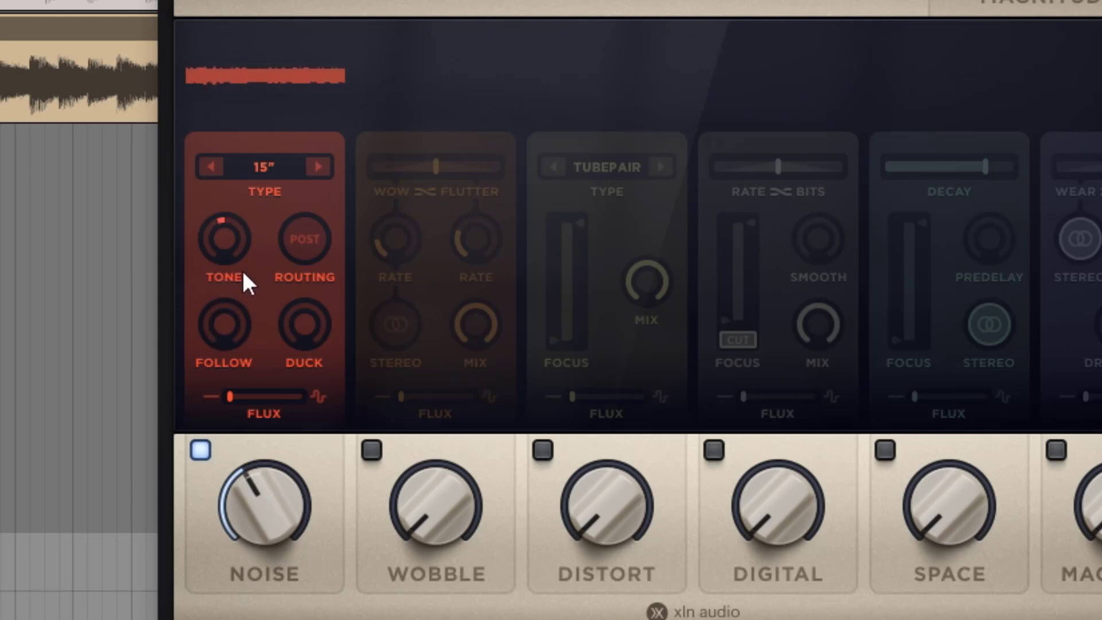
drag(243, 275, 217, 456)
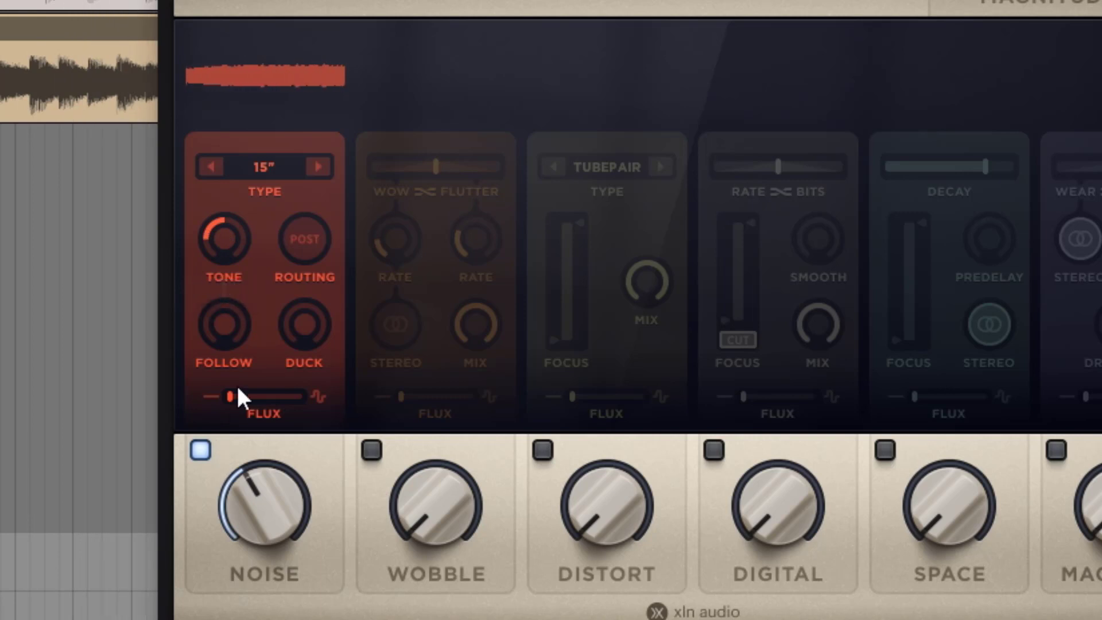
mouse_move(232, 228)
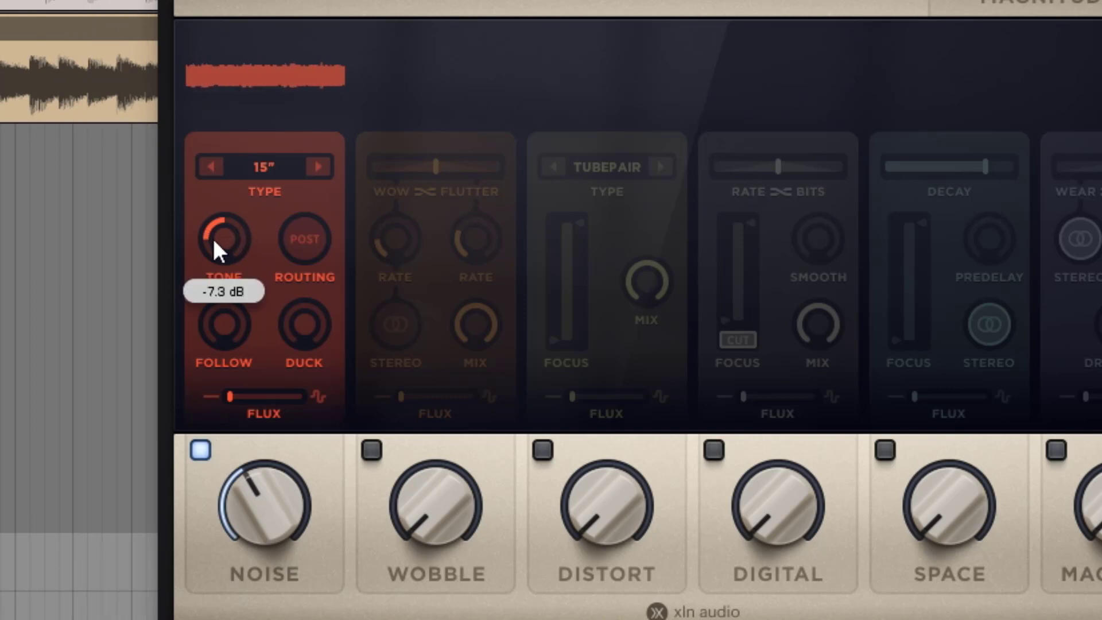
drag(213, 238, 221, 152)
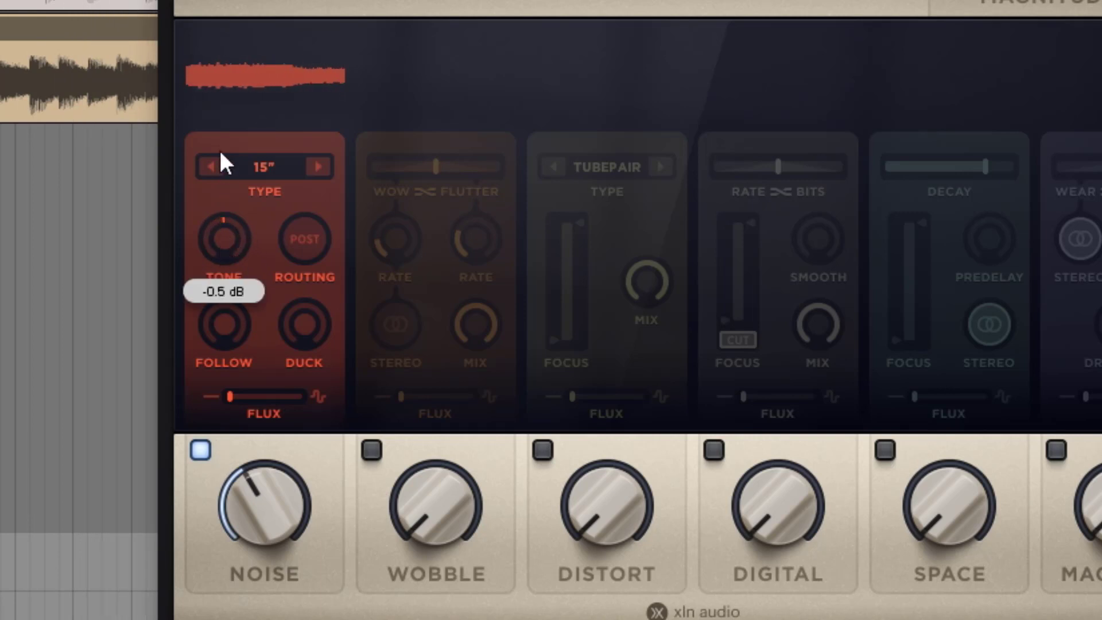
double_click(237, 226)
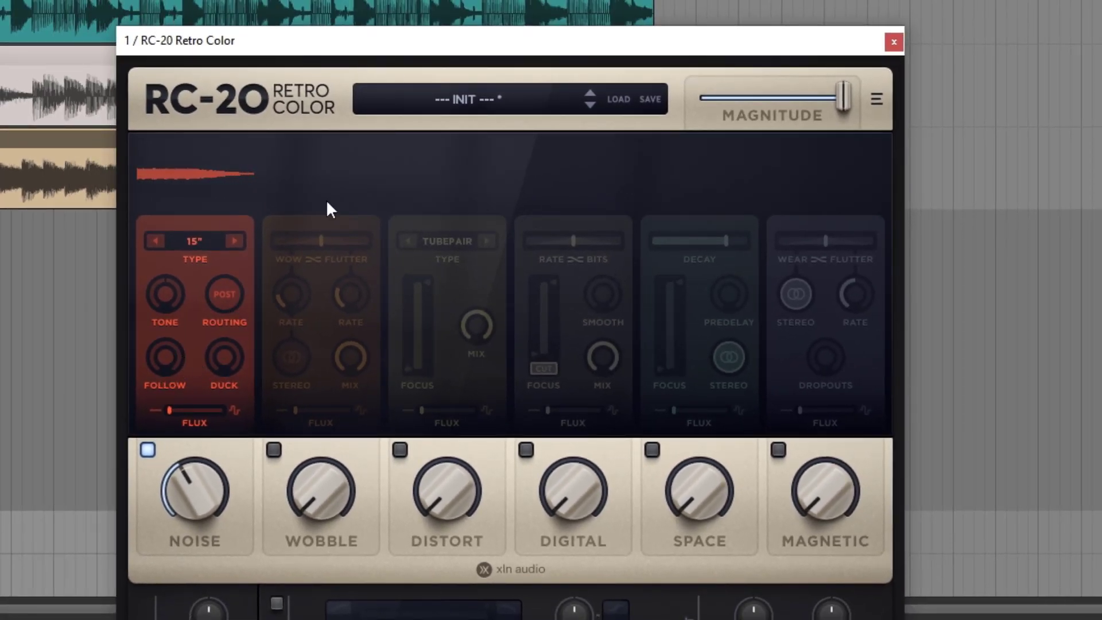
Reposition the RC-20 Retro Color plugin window over the arrangement
drag(389, 51, 280, 74)
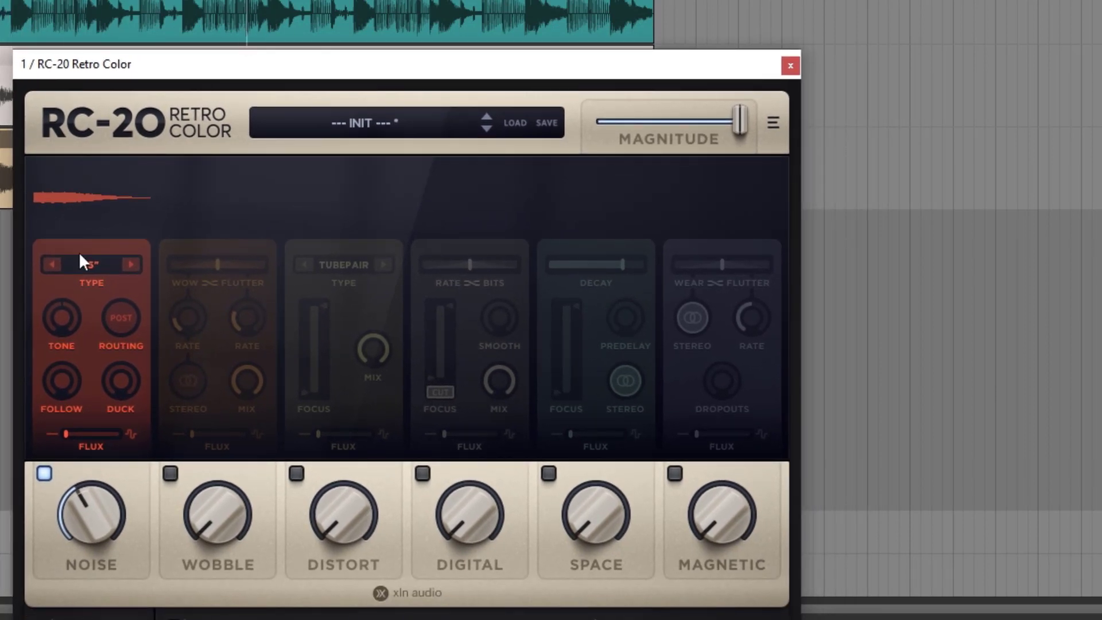
Raise the noise Follow to 65 % and on to 100 % while adjusting the noise amount, and return Follow to its minimum
drag(70, 398, 42, 305)
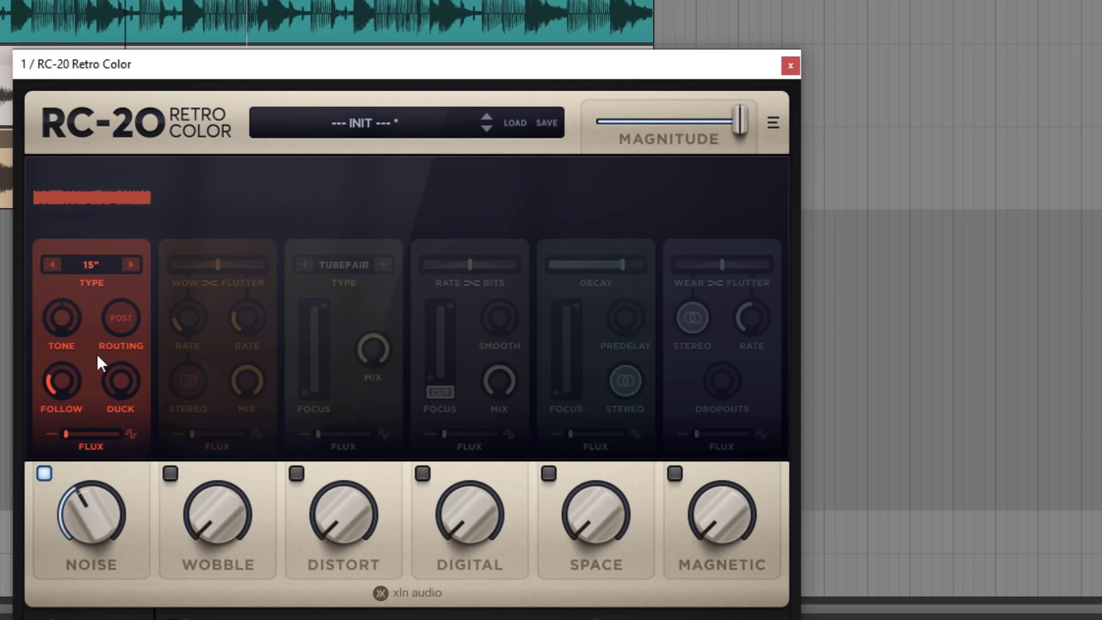
drag(70, 367, 62, 289)
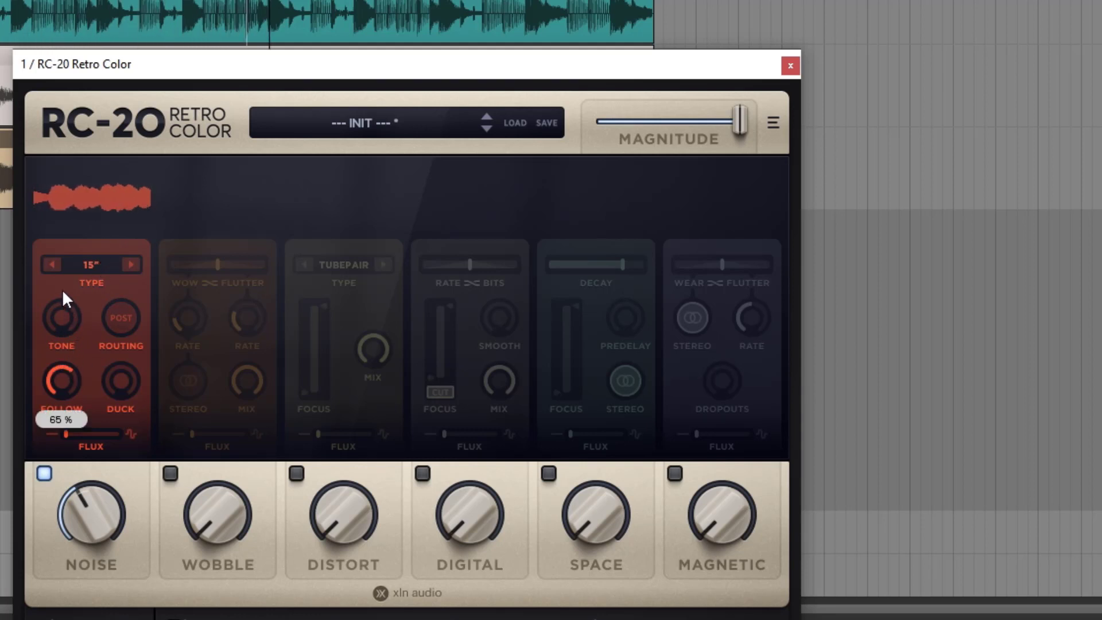
drag(81, 518, 85, 560)
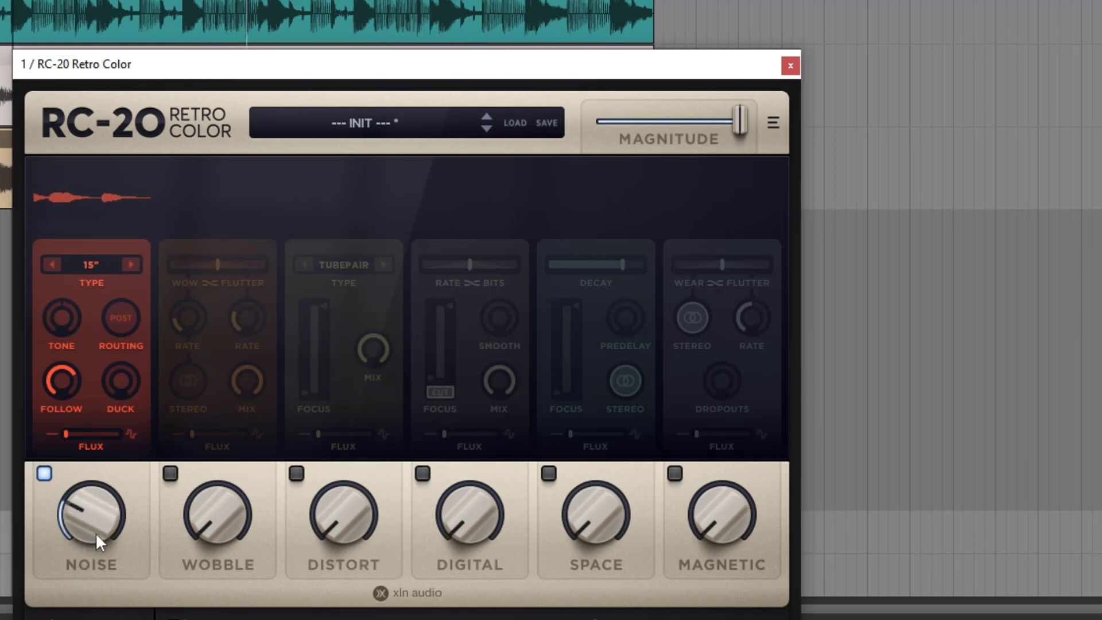
drag(87, 502, 90, 519)
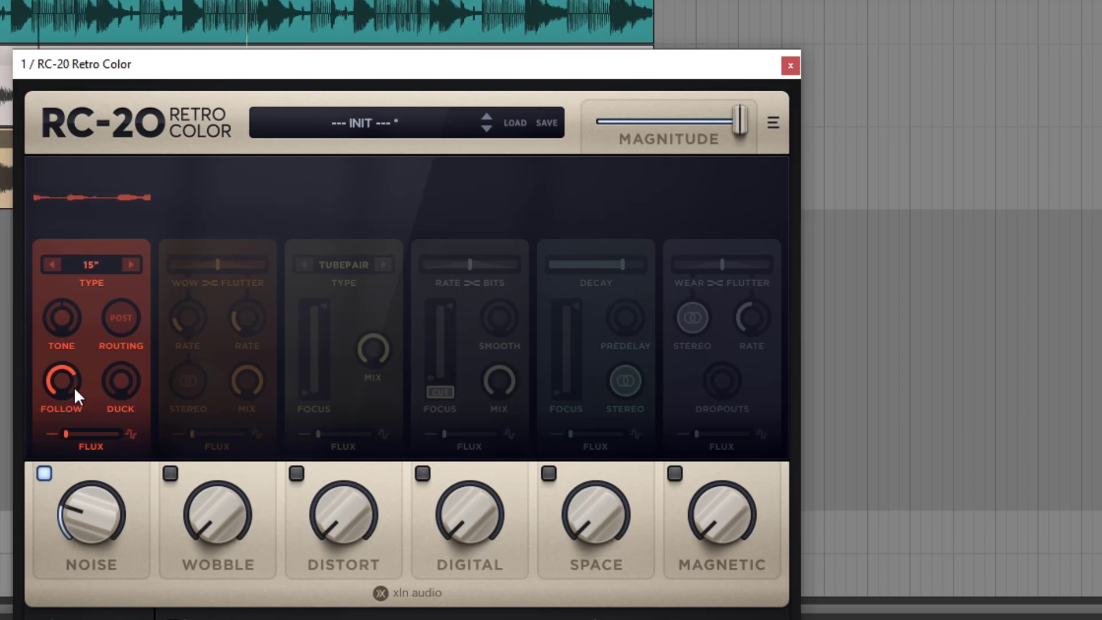
drag(73, 387, 77, 325)
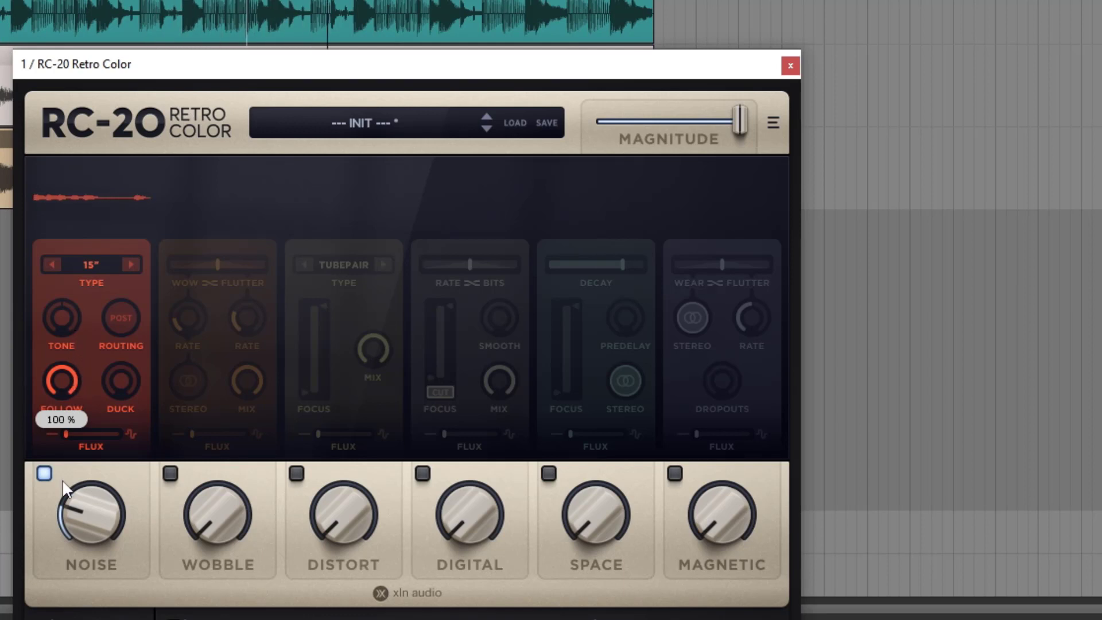
drag(109, 474, 106, 485)
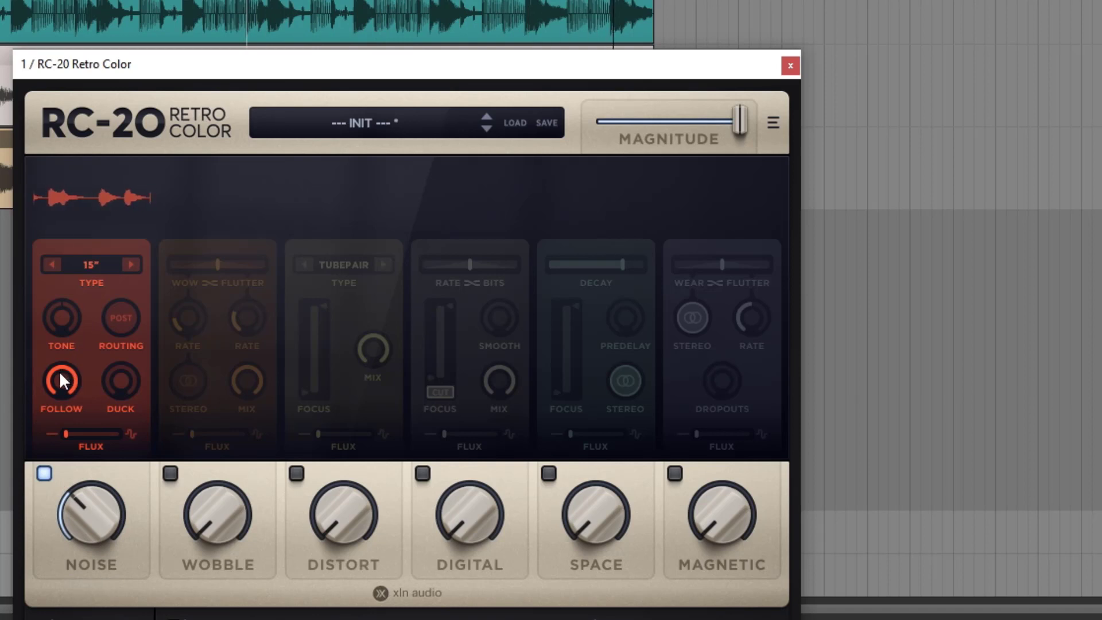
drag(60, 374, 61, 476)
Set the noise type to Vinyl 2 and raise the noise amount
click(101, 267)
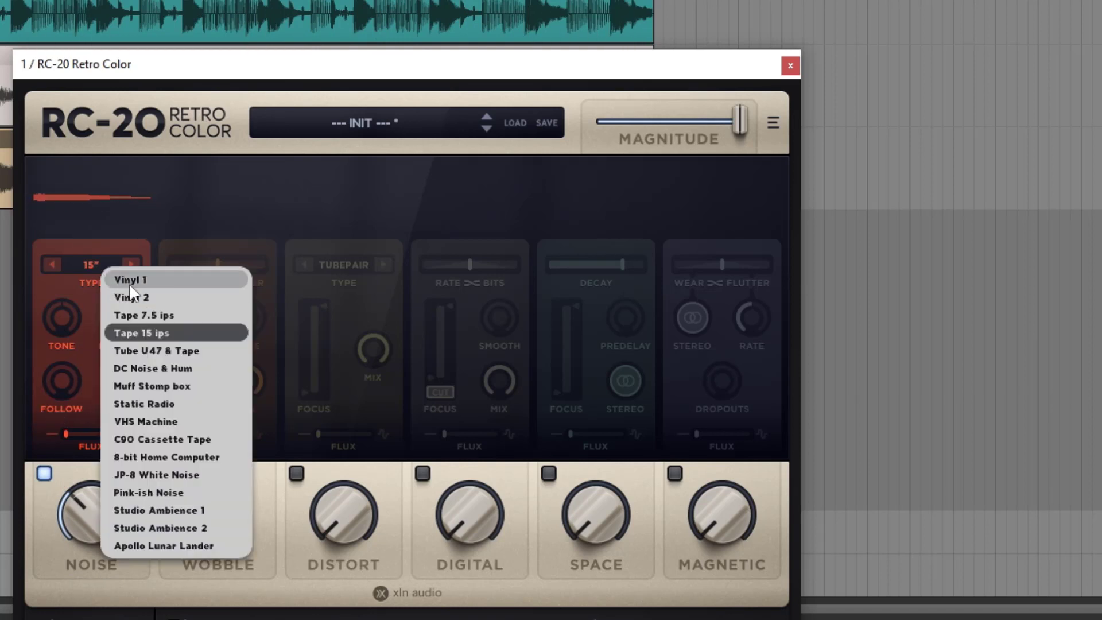
click(144, 297)
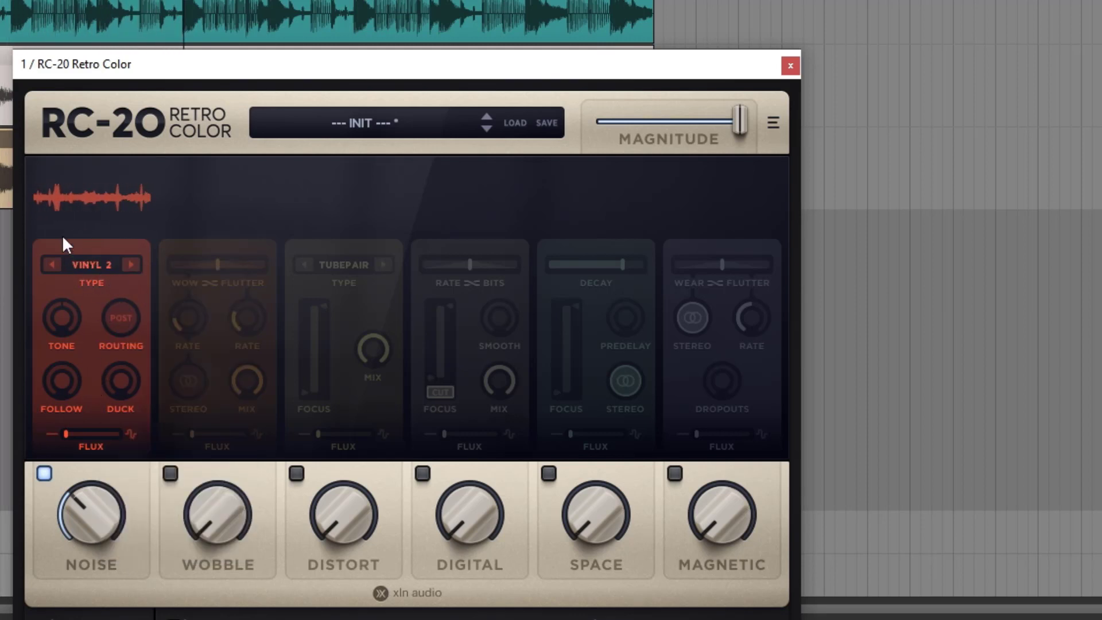
drag(87, 513, 89, 474)
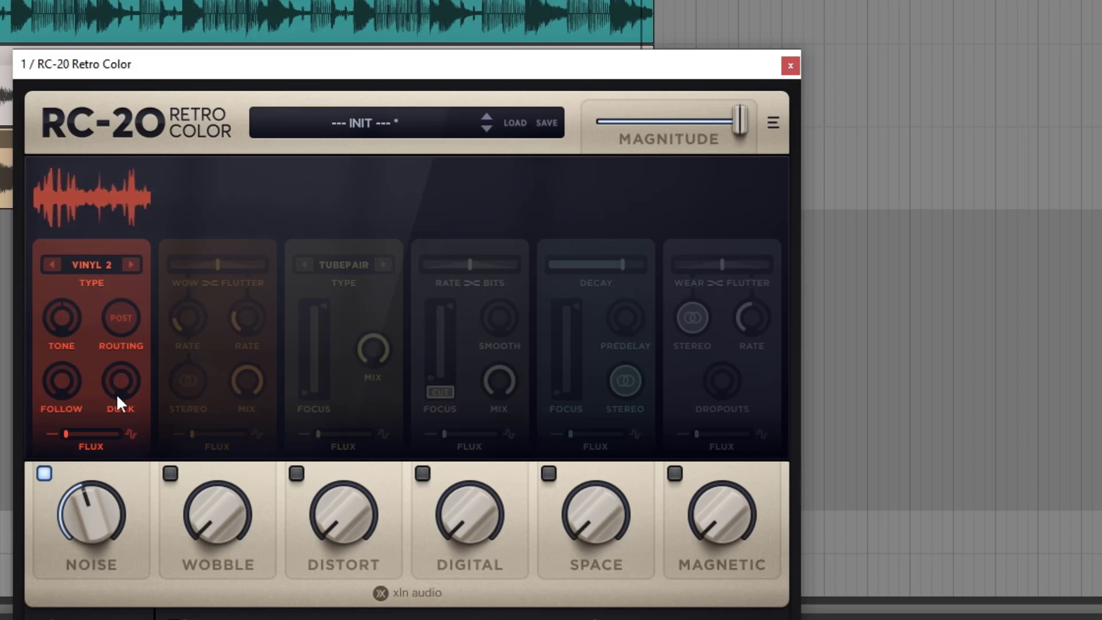
Raise the noise Duck past halfway, increase the noise amount to hear the ducking, and return Duck to its minimum
drag(116, 394, 39, 190)
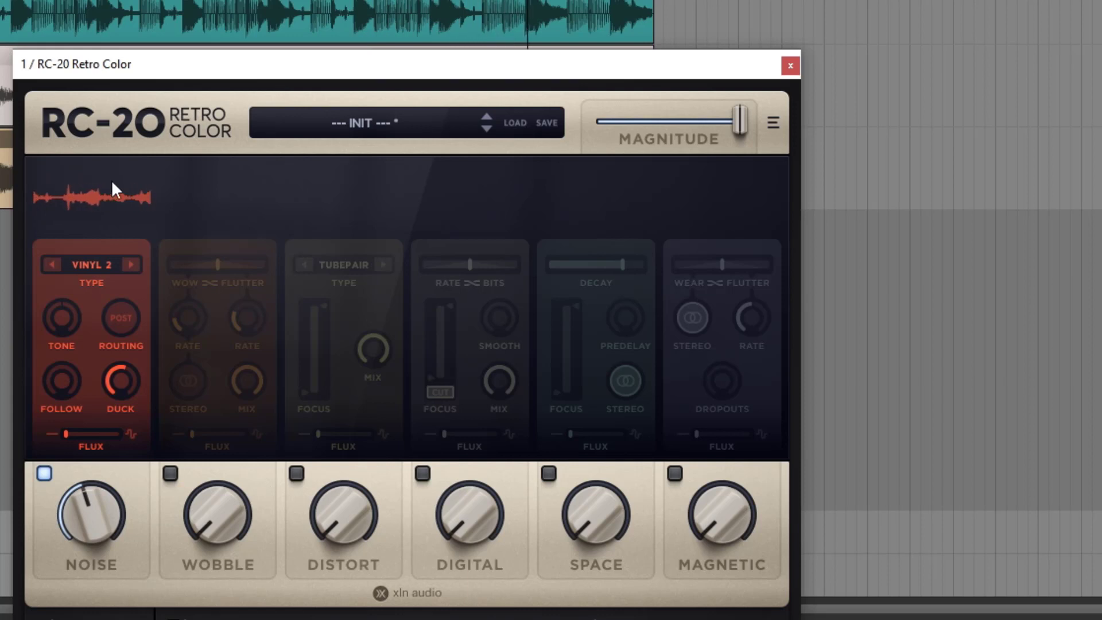
drag(92, 505, 93, 475)
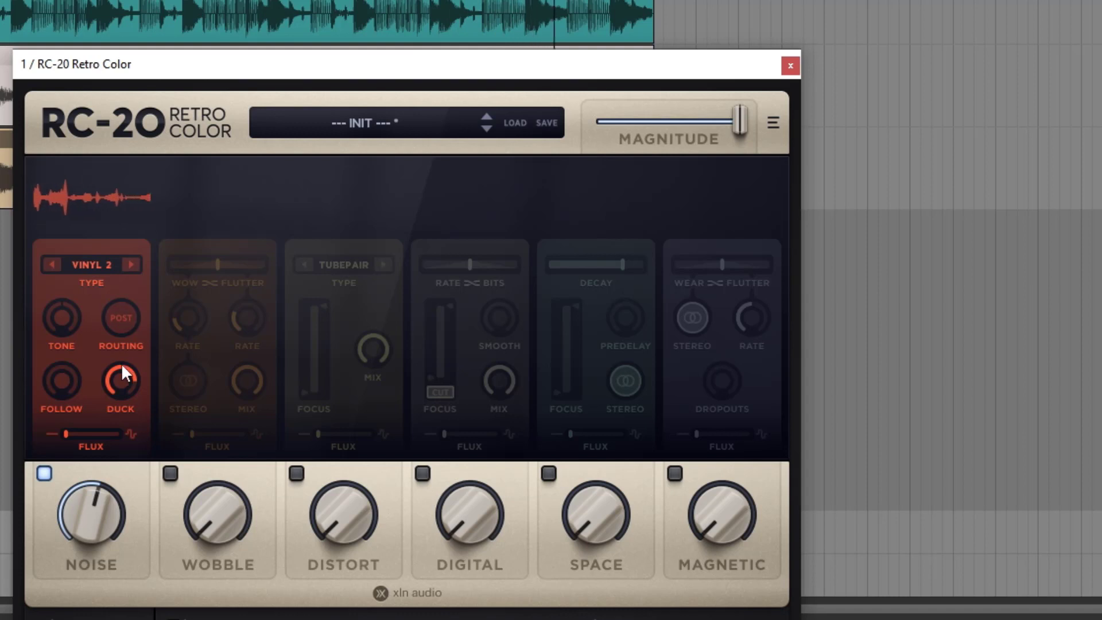
drag(121, 362, 119, 552)
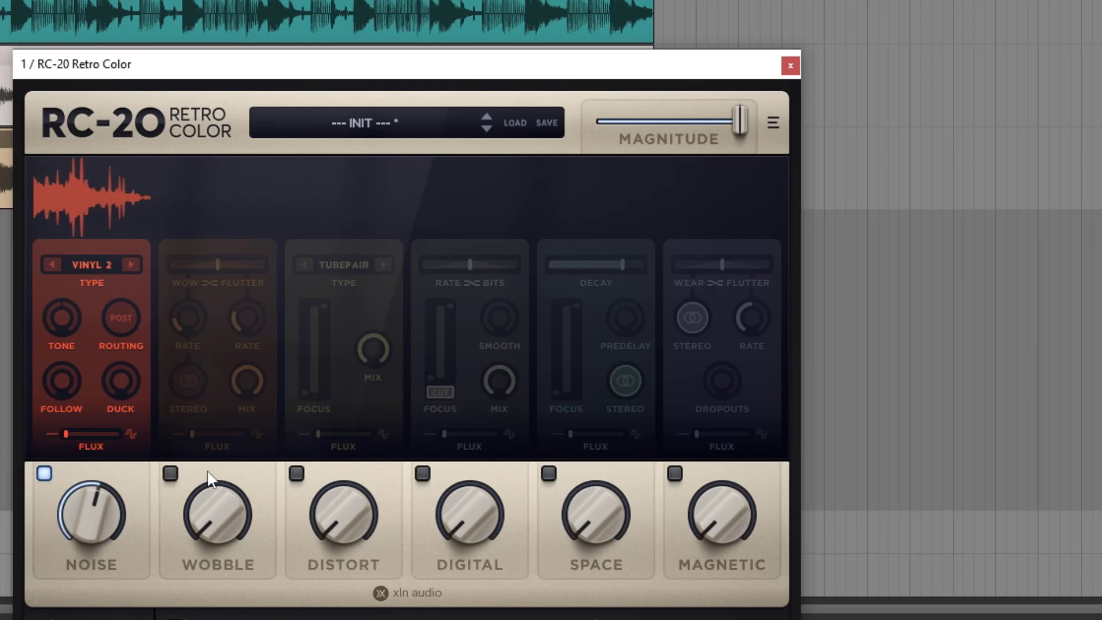
Switch the Wobble, Distort and Digital modules on and off again
click(170, 473)
click(296, 473)
click(423, 473)
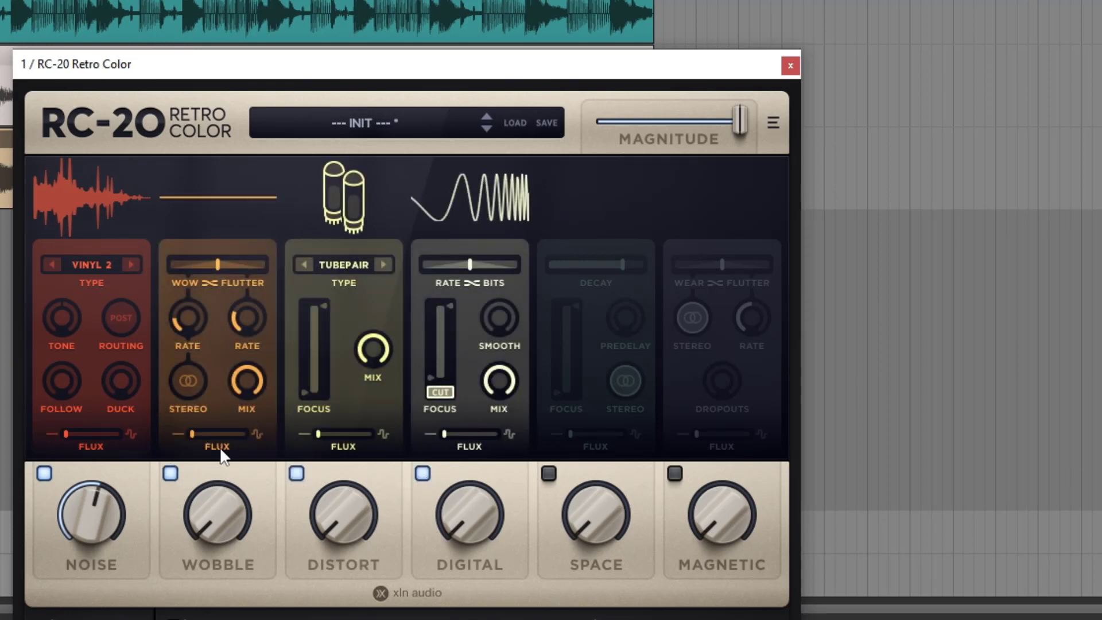
click(170, 472)
click(296, 473)
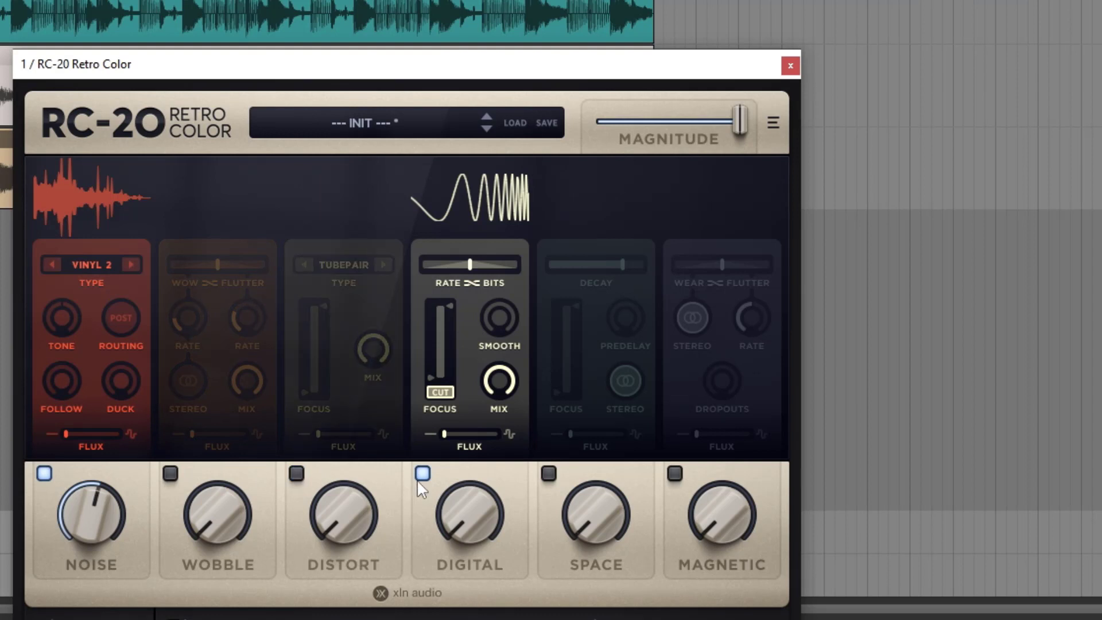
click(420, 474)
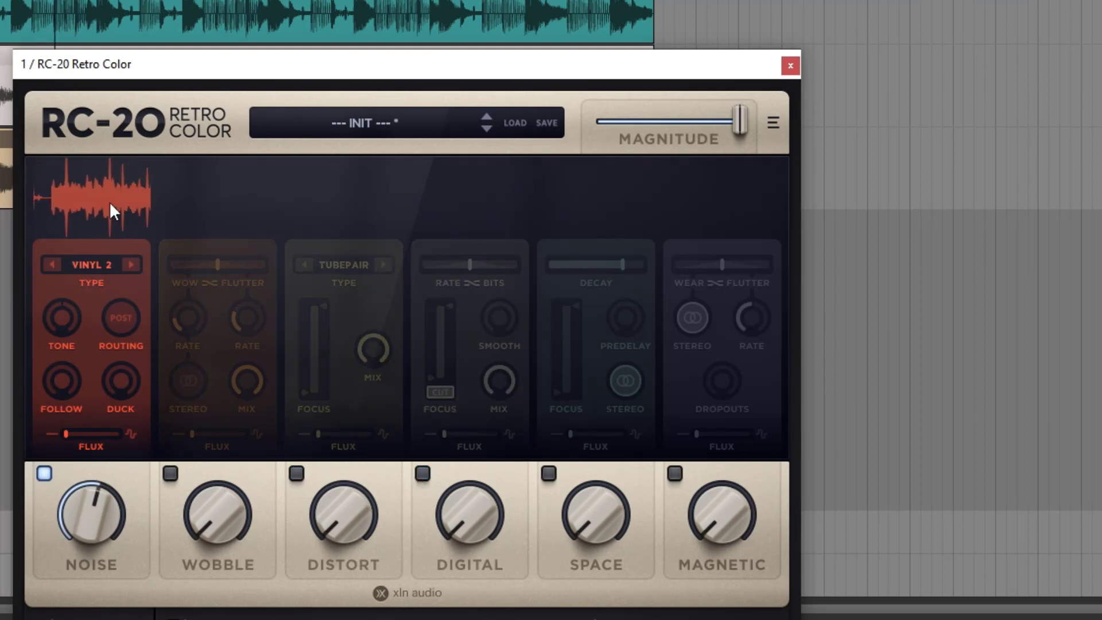
Set the noise Flux to 100 % and audition the Tape 7.5 ips, DC Noise & Hum and Muff Stomp box noise types
drag(68, 433, 132, 425)
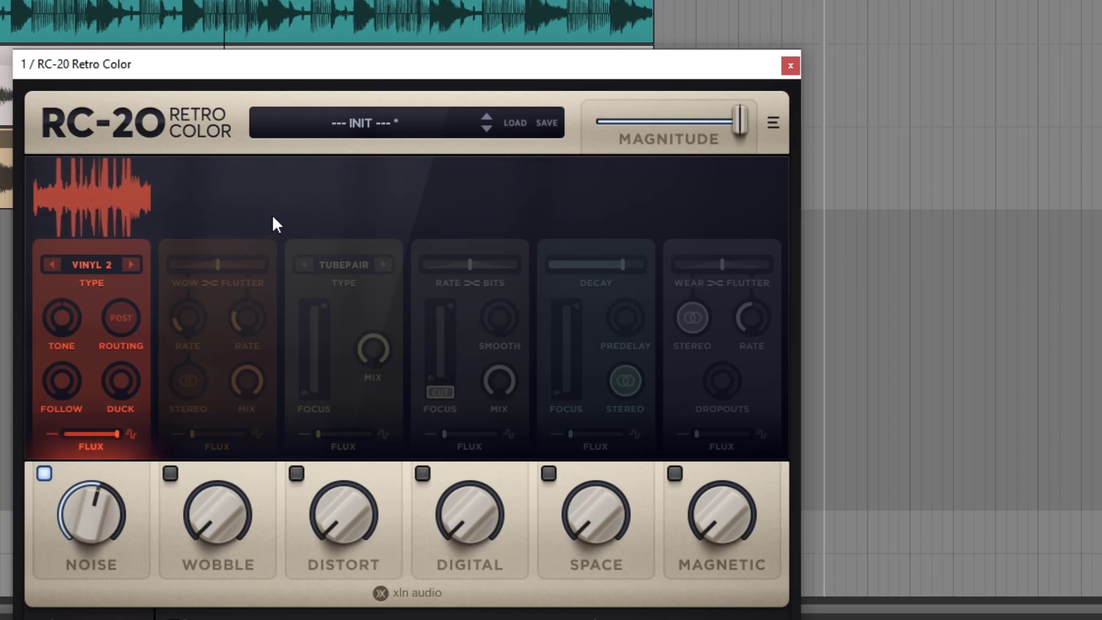
mouse_move(115, 433)
mouse_down()
mouse_move(55, 432)
mouse_move(128, 427)
mouse_up()
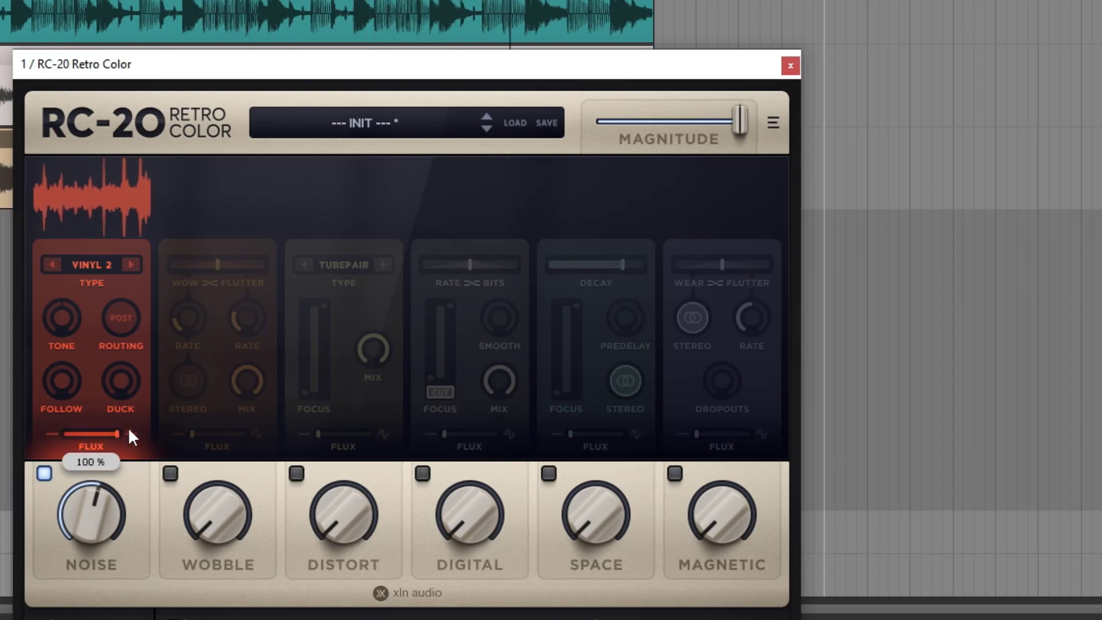
click(131, 264)
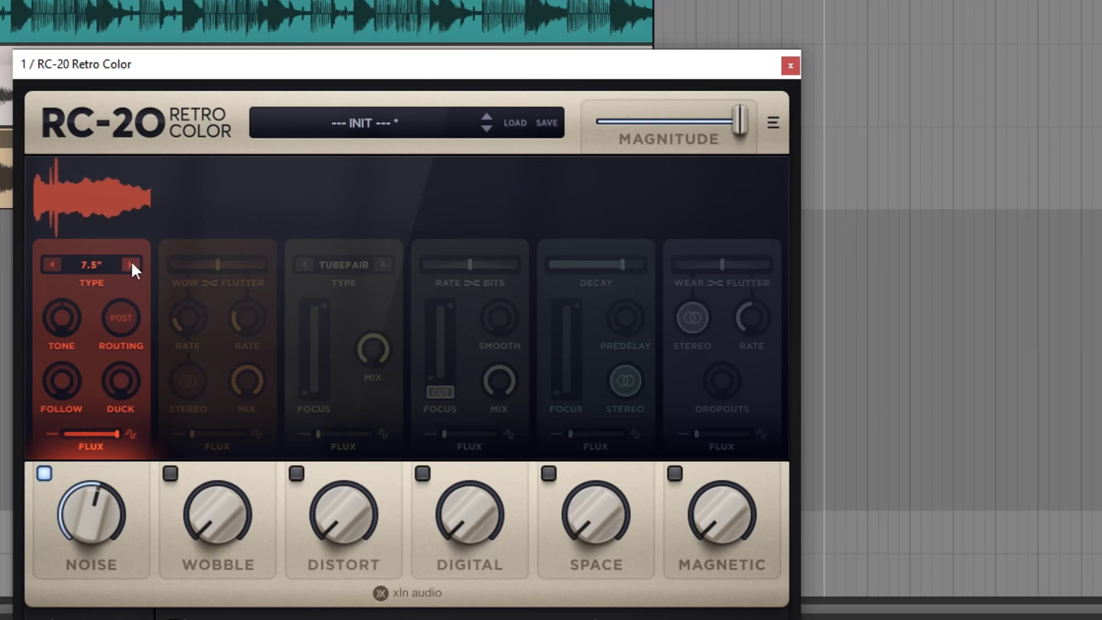
click(106, 264)
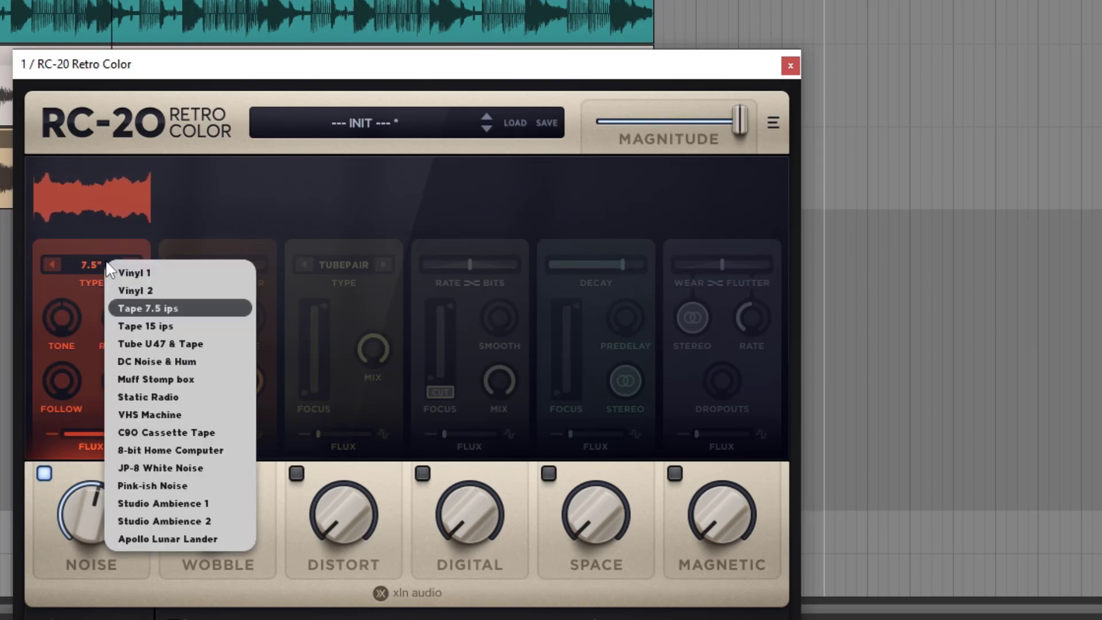
click(163, 361)
click(131, 265)
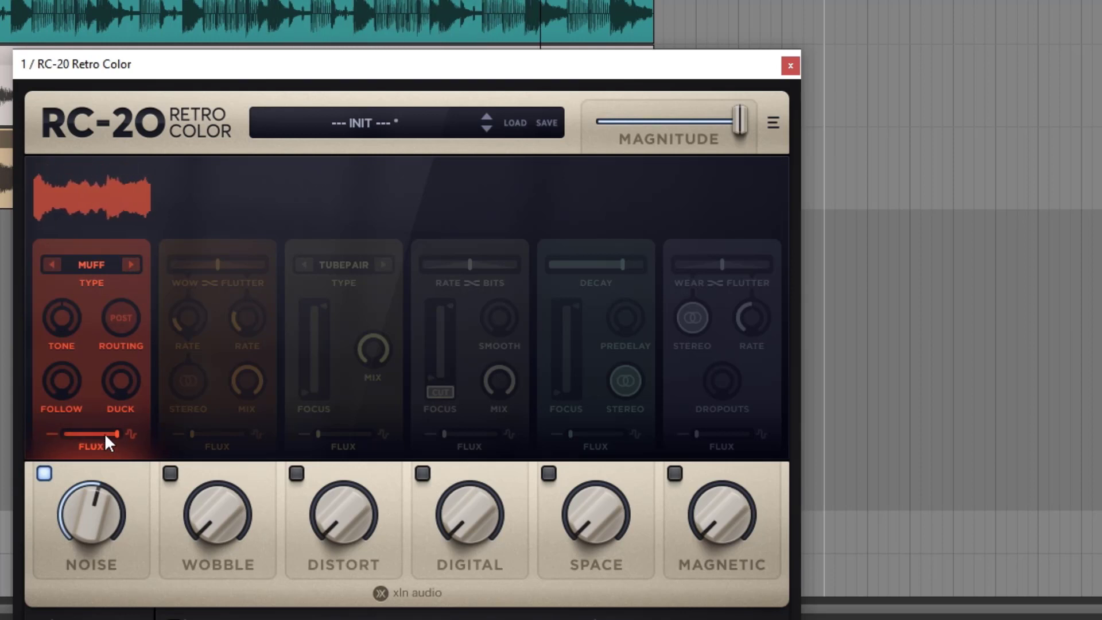
Lower the noise Flux to its minimum and sweep it up again to compare its effect on the Muff noise
drag(104, 433, 66, 434)
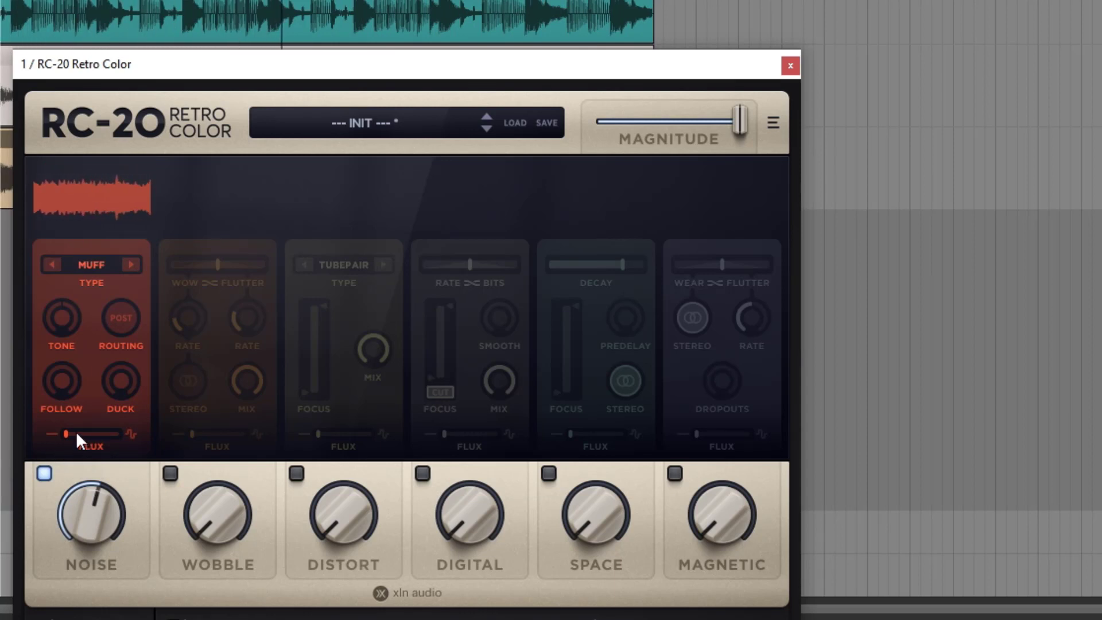
drag(76, 433, 227, 447)
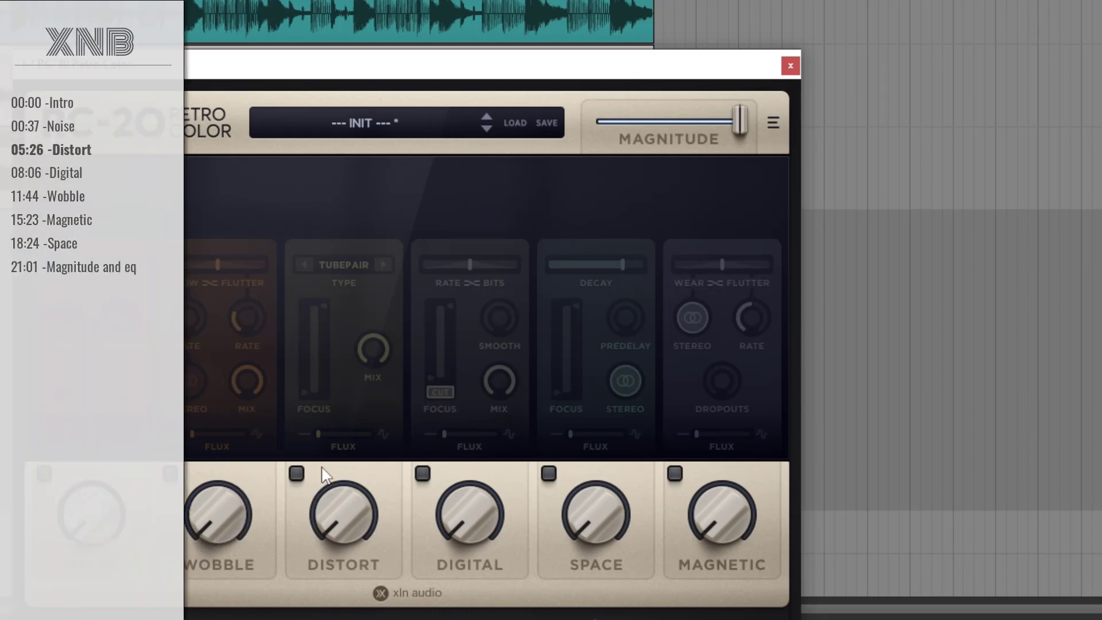
Enable the Distort module, try the AirPressure distortion type and return it to TubePair
click(297, 472)
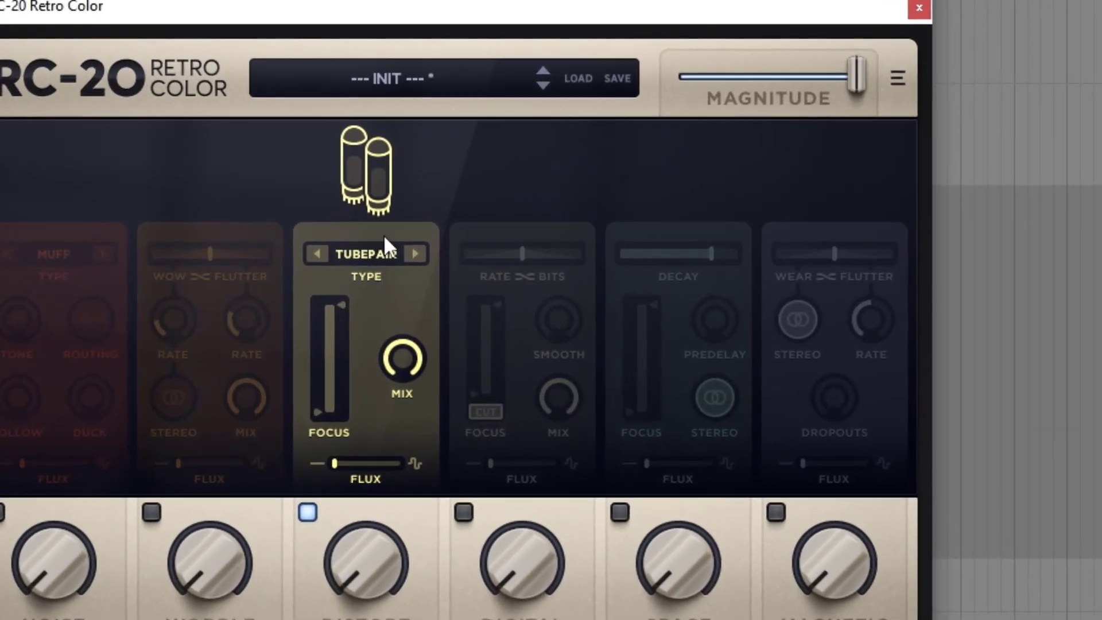
click(357, 263)
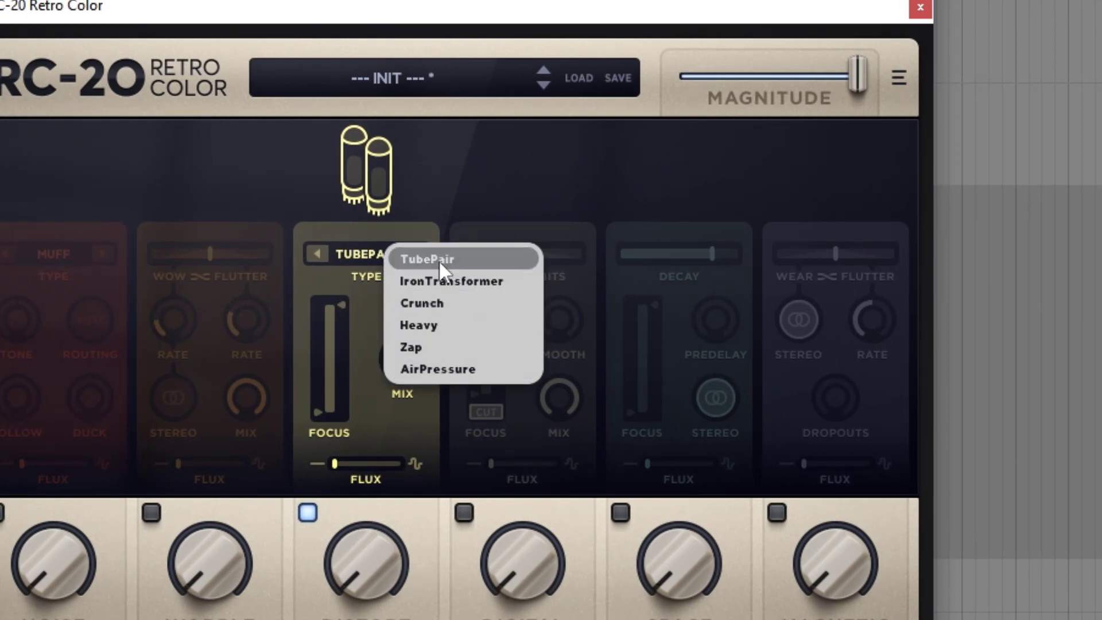
click(438, 369)
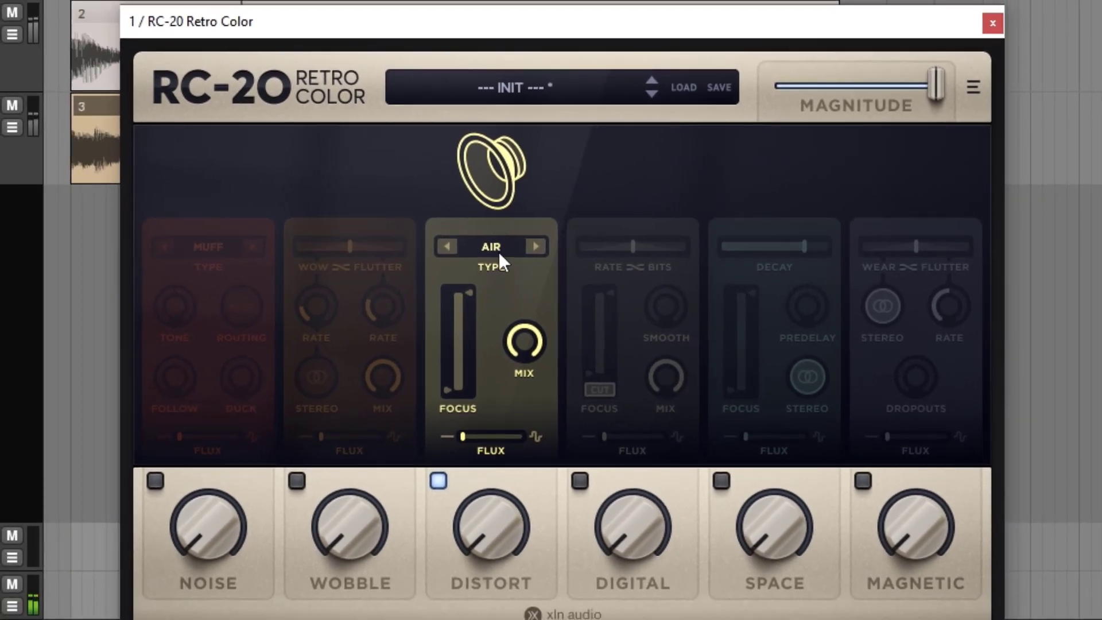
click(376, 256)
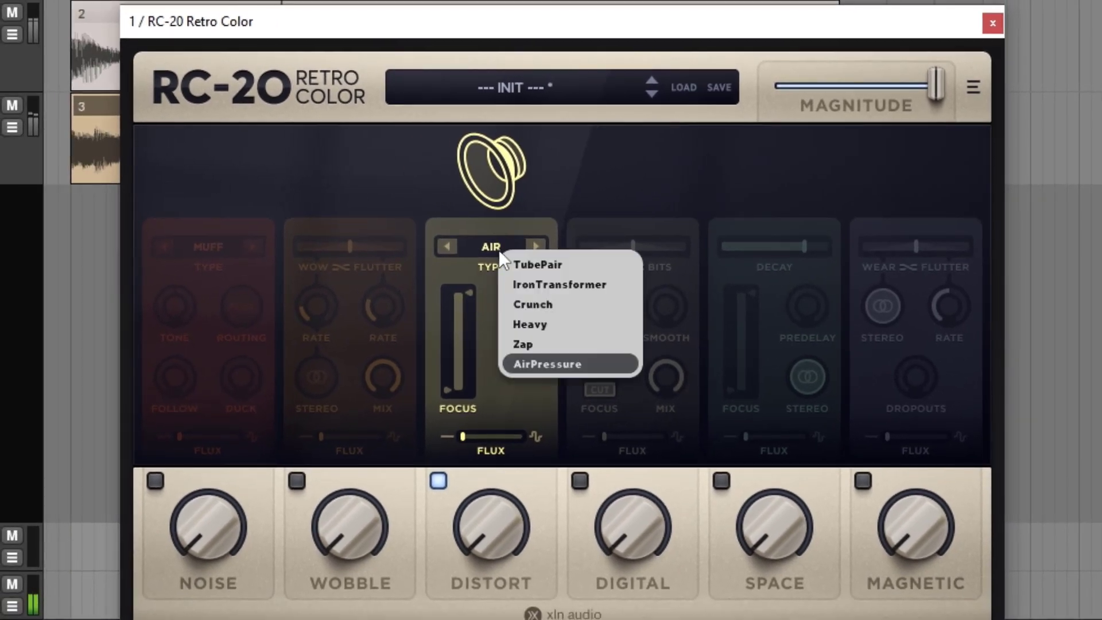
click(548, 263)
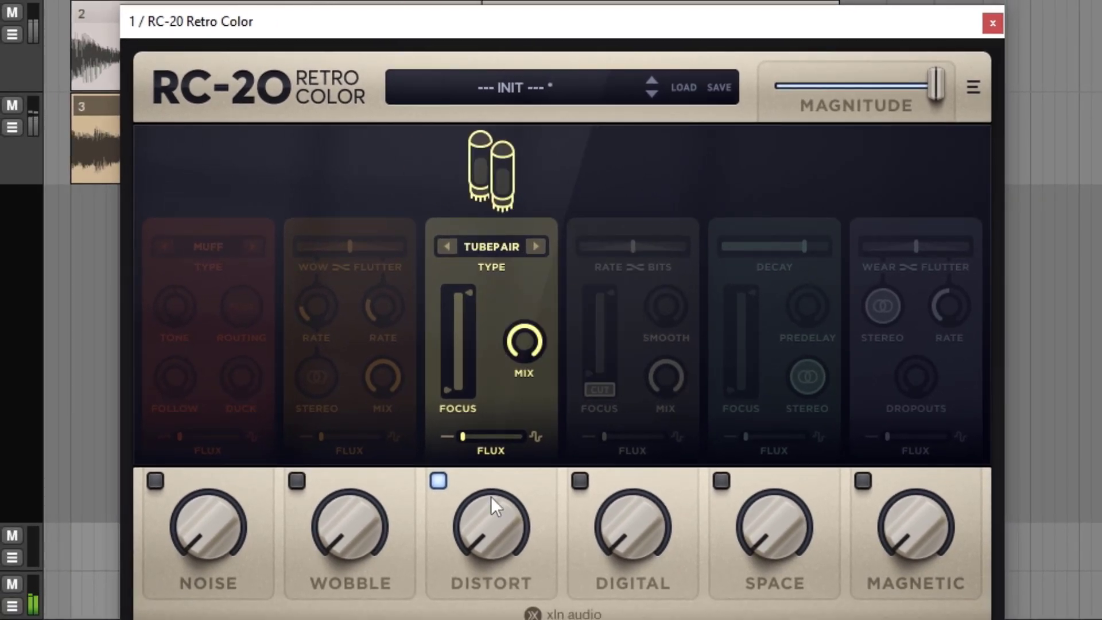
Raise the Distort amount in stages to 48 %
drag(484, 529, 443, 382)
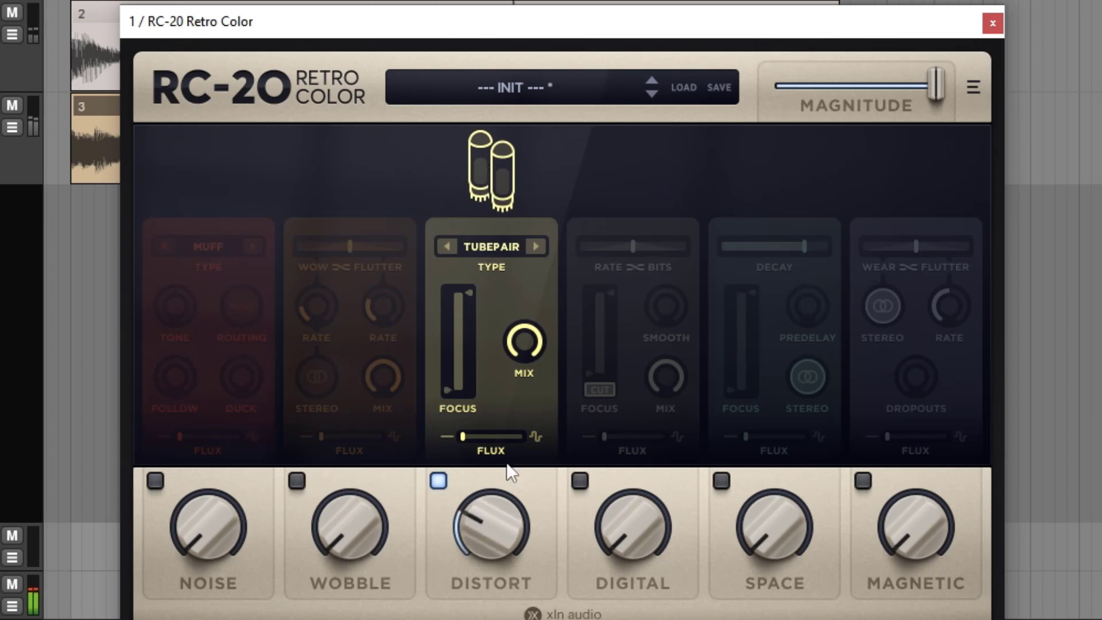
drag(475, 518, 455, 416)
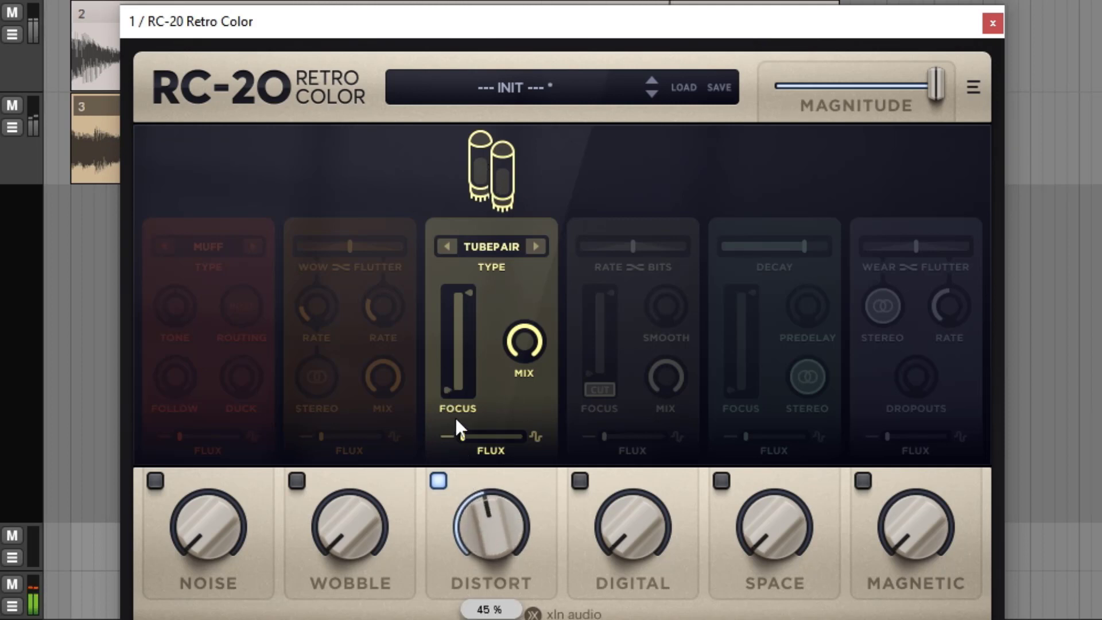
mouse_move(463, 517)
mouse_down()
mouse_move(463, 490)
mouse_move(464, 504)
mouse_up()
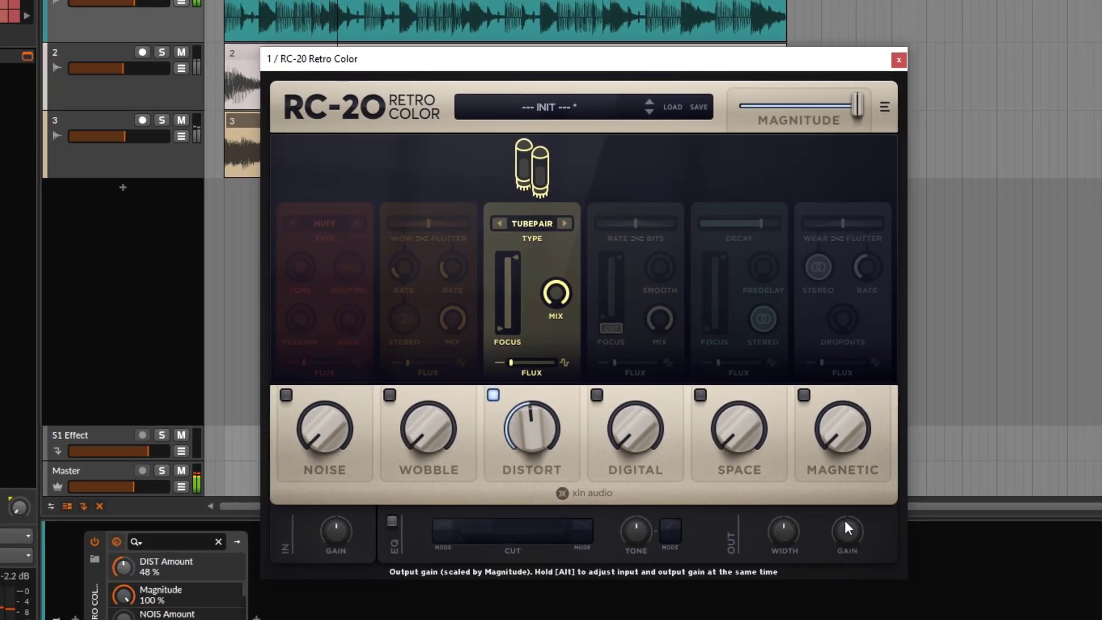
Set the Distort amount to 51 % and compensate the level with the output gain, first at -5.8 dB and finally at -5.0 dB
click(845, 523)
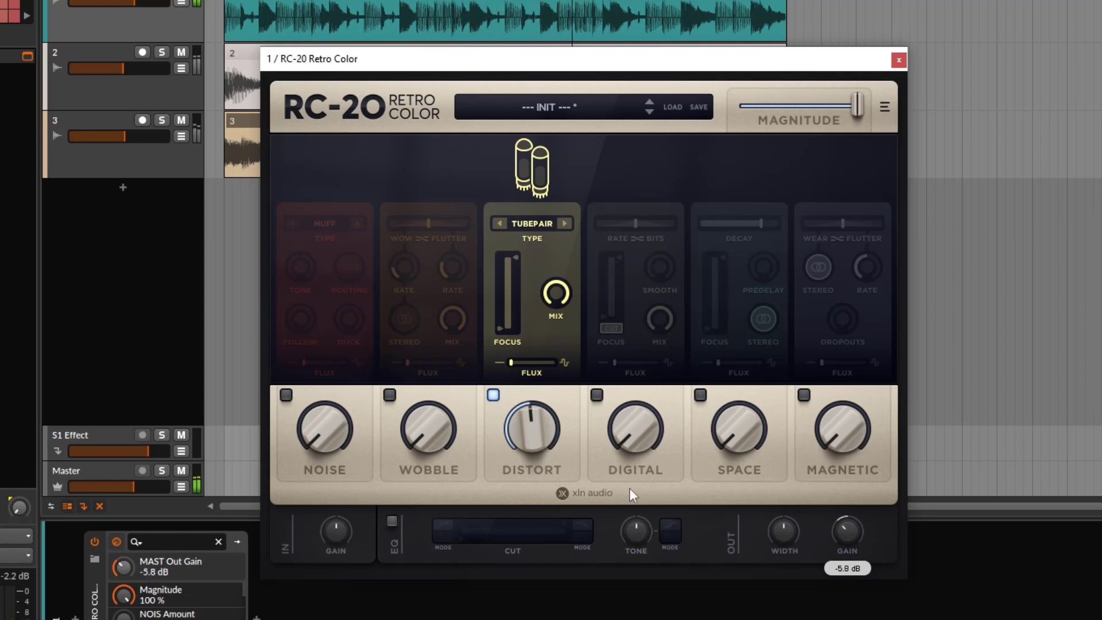
click(528, 423)
drag(527, 419, 527, 415)
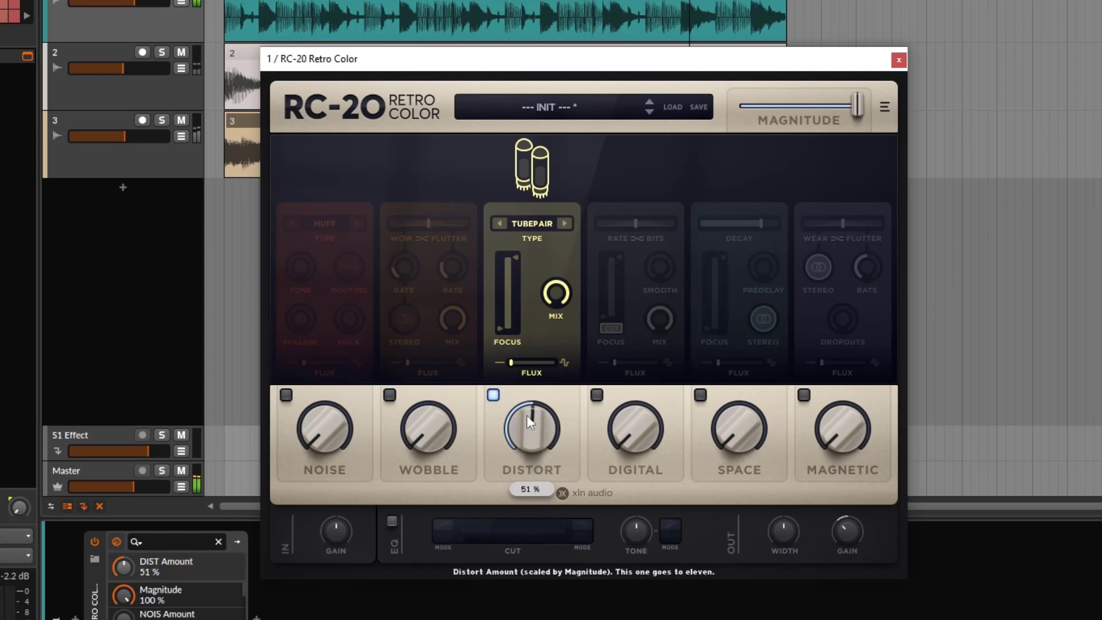
drag(855, 528, 849, 520)
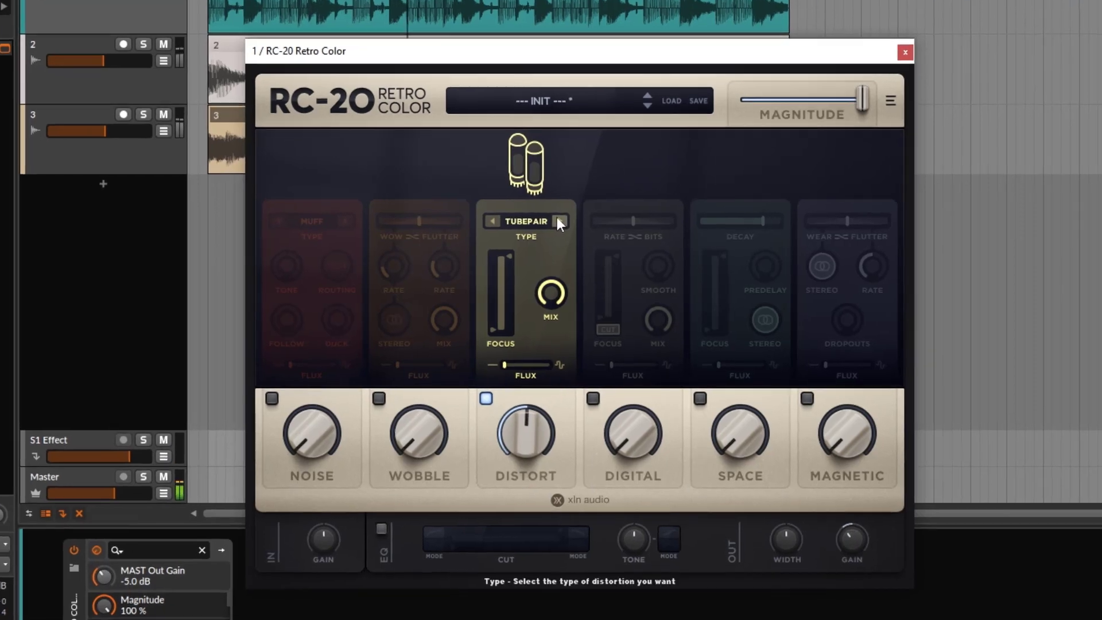
Audition the Distort types Iron, Crunch, Heavy, Zap and Air, then return to TubePair
click(564, 223)
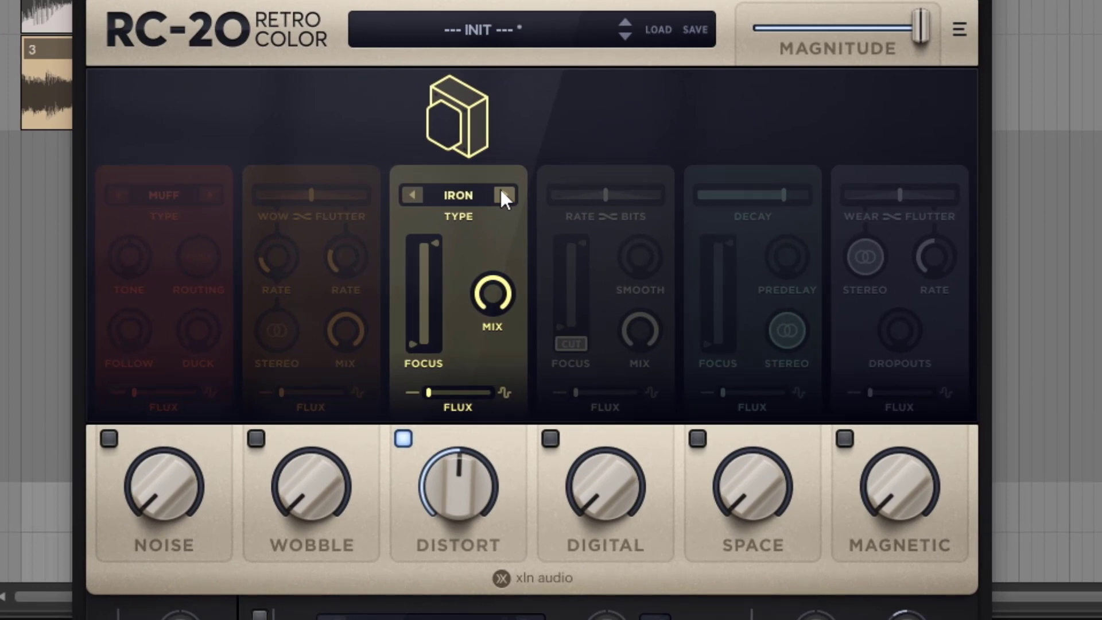
click(504, 195)
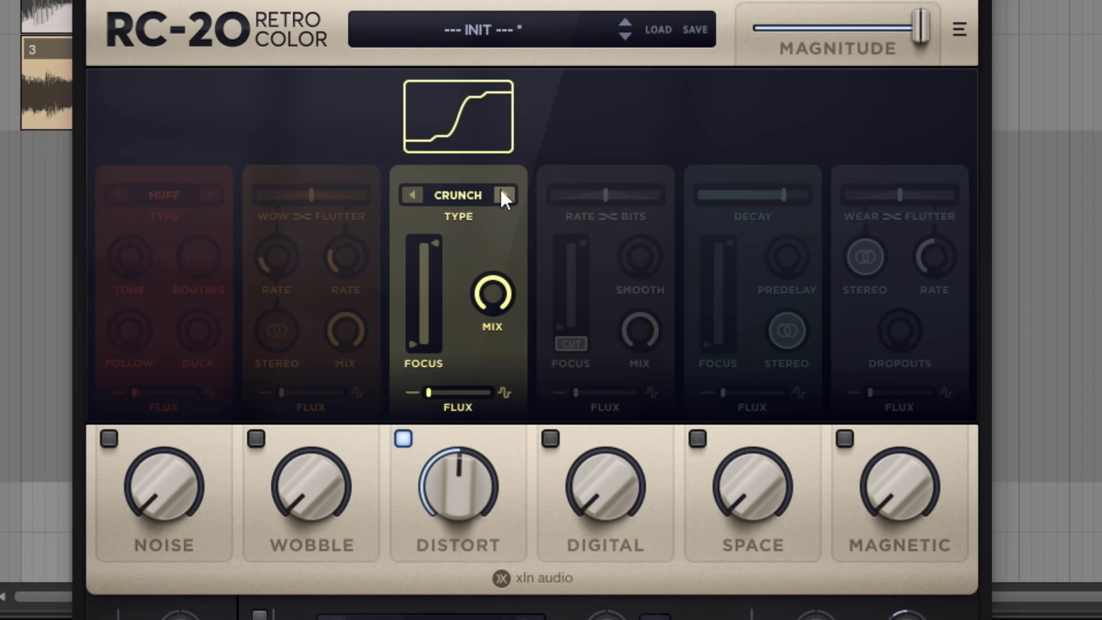
click(505, 195)
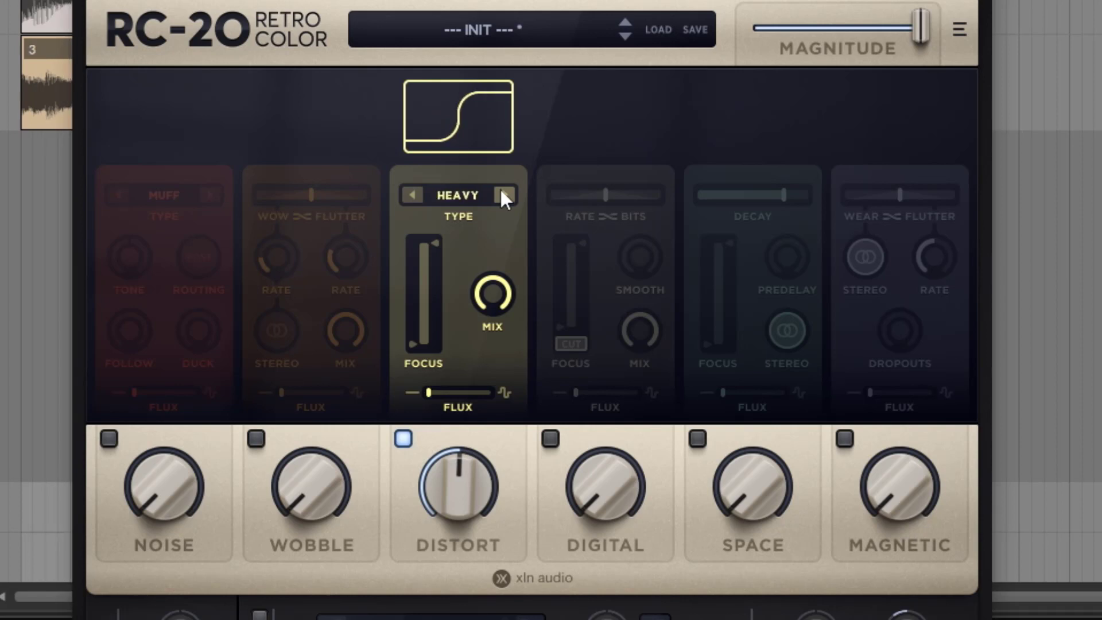
click(411, 195)
click(505, 195)
click(504, 196)
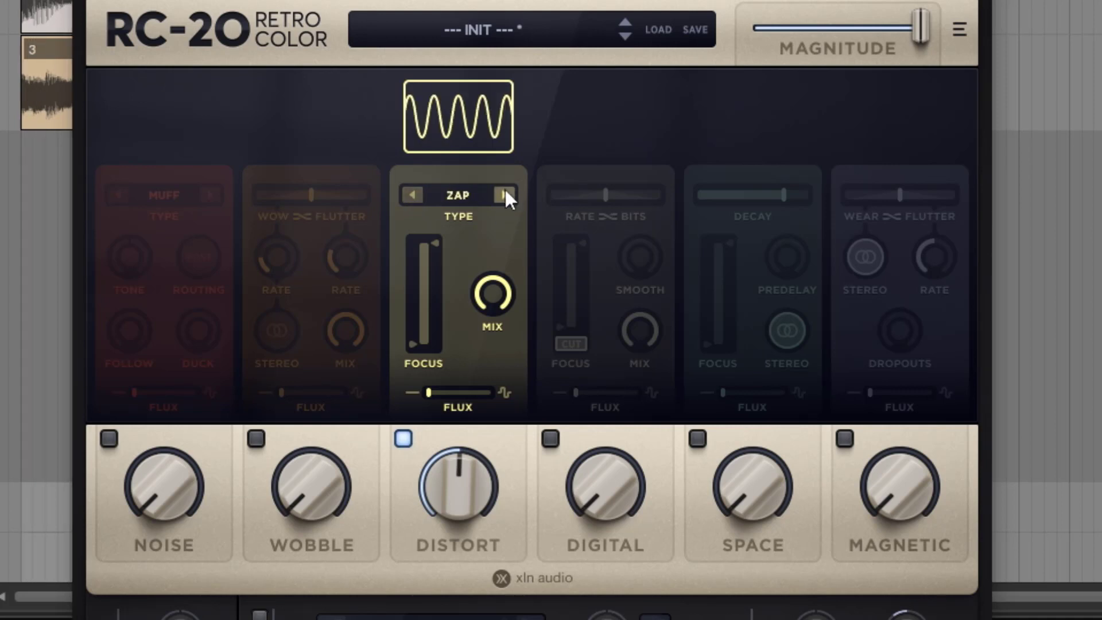
click(505, 195)
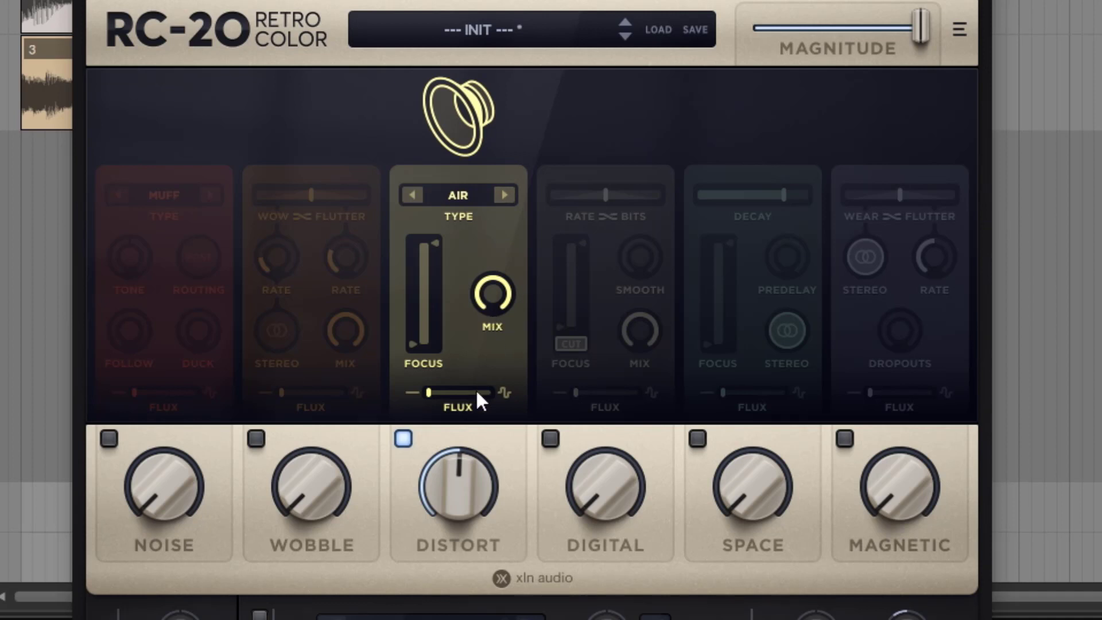
click(462, 211)
click(482, 205)
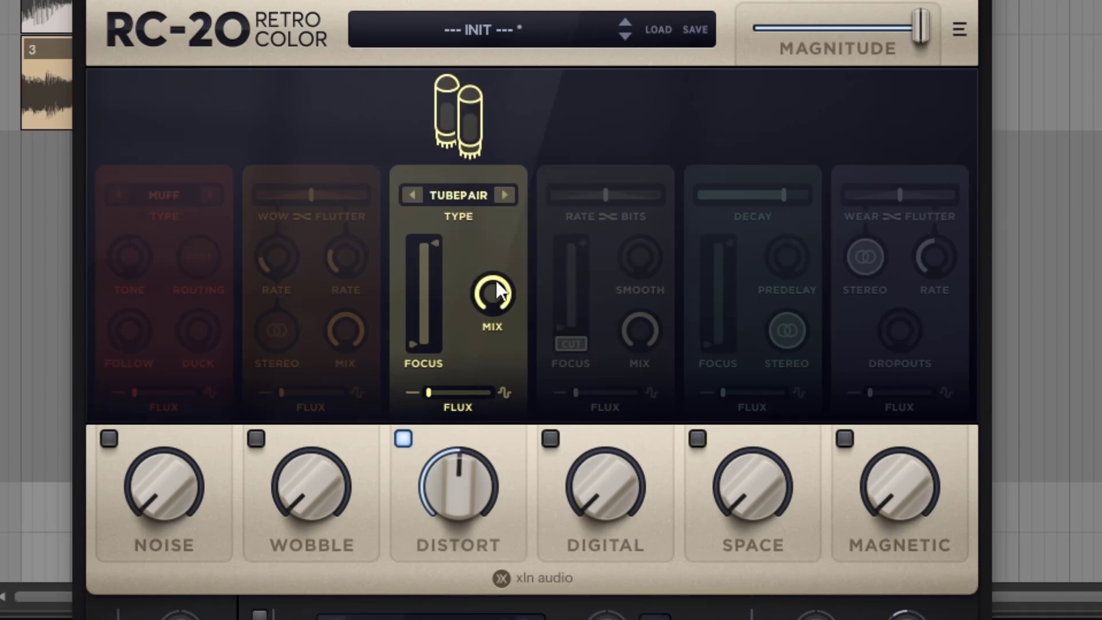
Raise the Distort amount to maximum with the Mix at 100 %, and narrow the Focus range to the high frequencies
drag(457, 471, 427, 353)
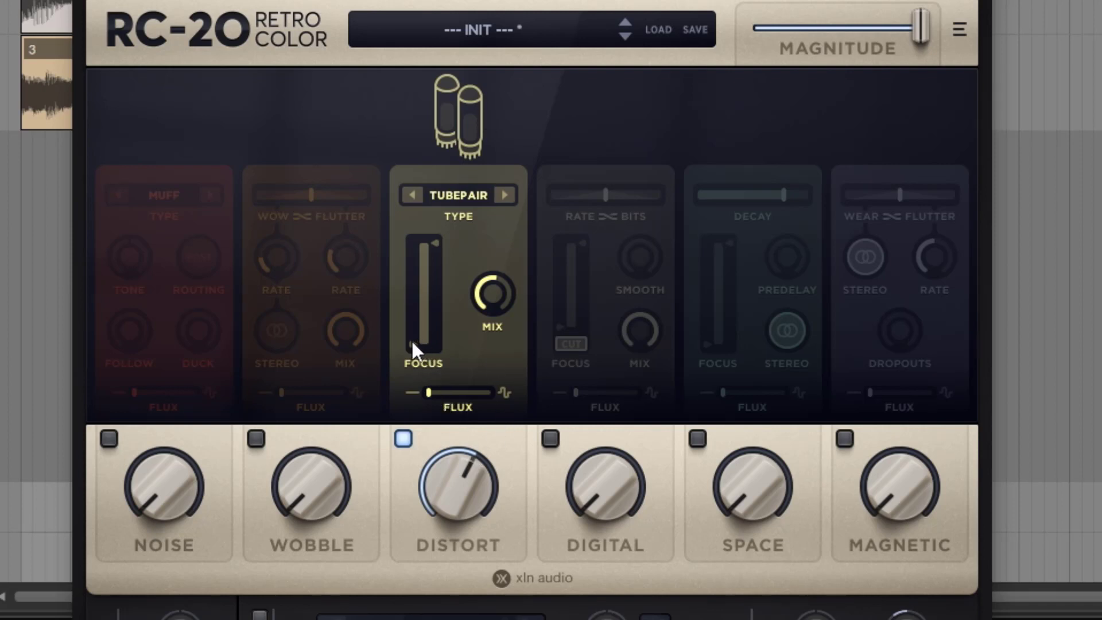
drag(411, 338, 412, 264)
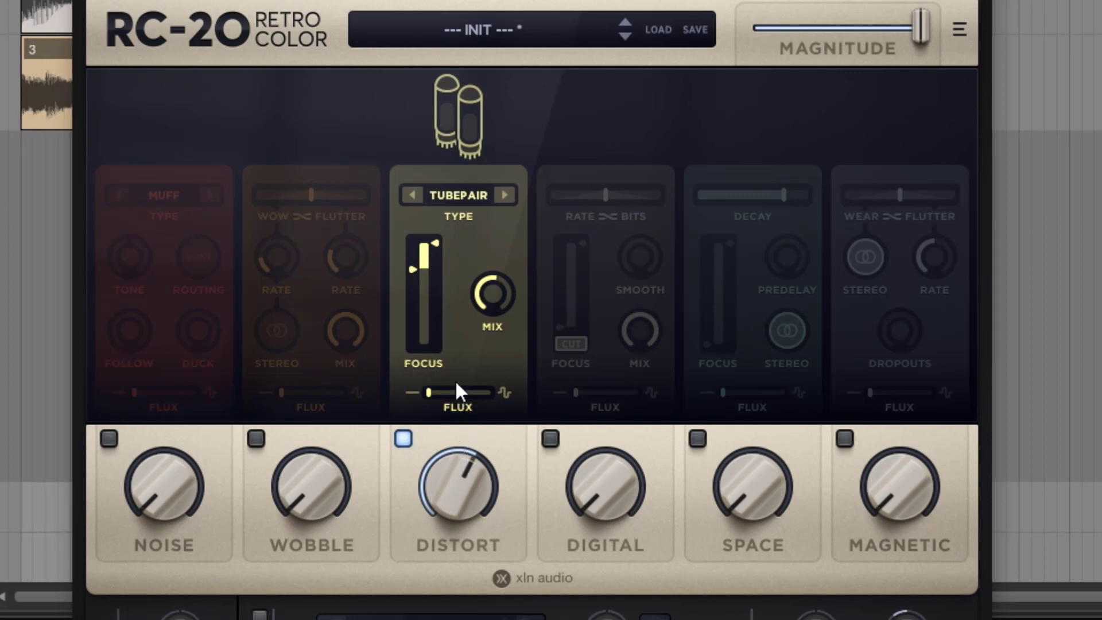
drag(470, 484, 418, 292)
drag(488, 303, 475, 193)
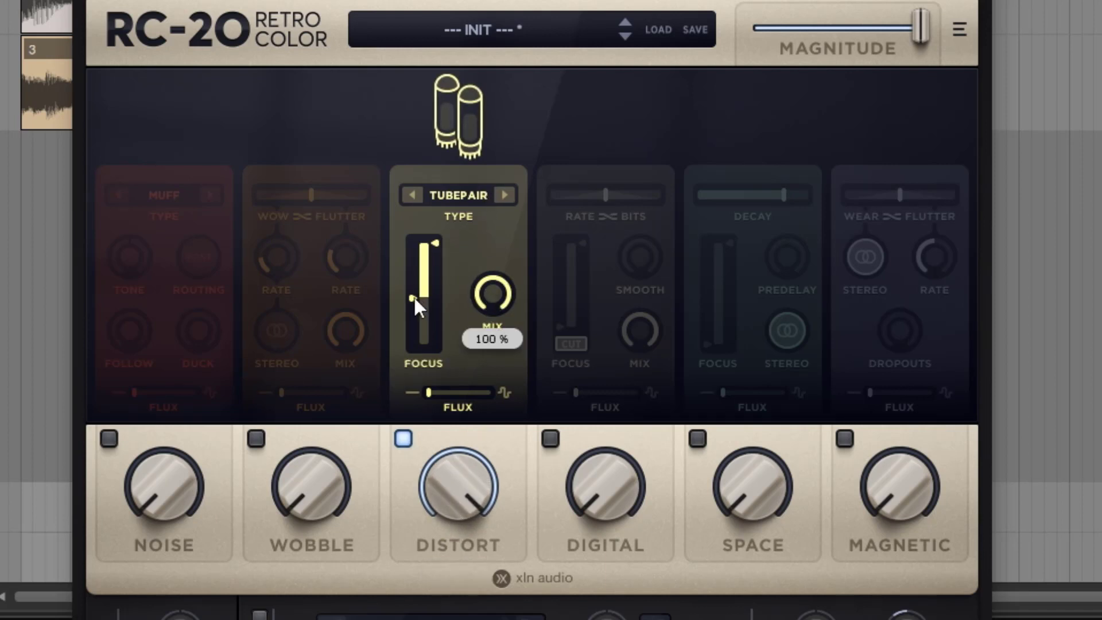
drag(415, 297, 420, 271)
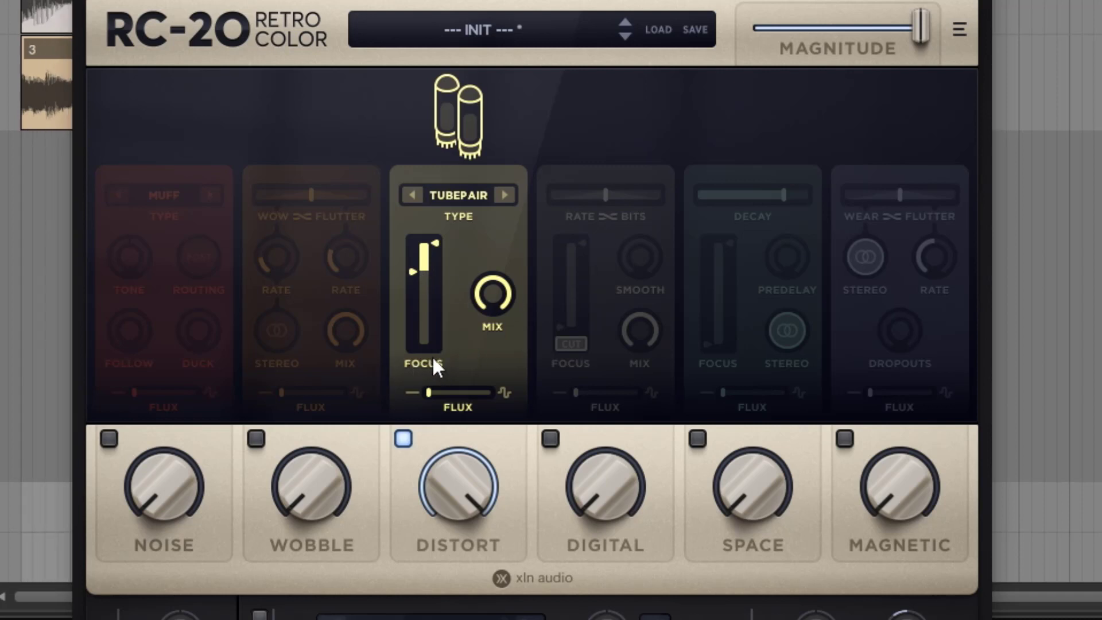
Reduce the Distort amount to just below half and extend the Focus range down toward the low frequencies
drag(438, 487, 472, 394)
drag(450, 461, 450, 545)
drag(423, 269, 418, 331)
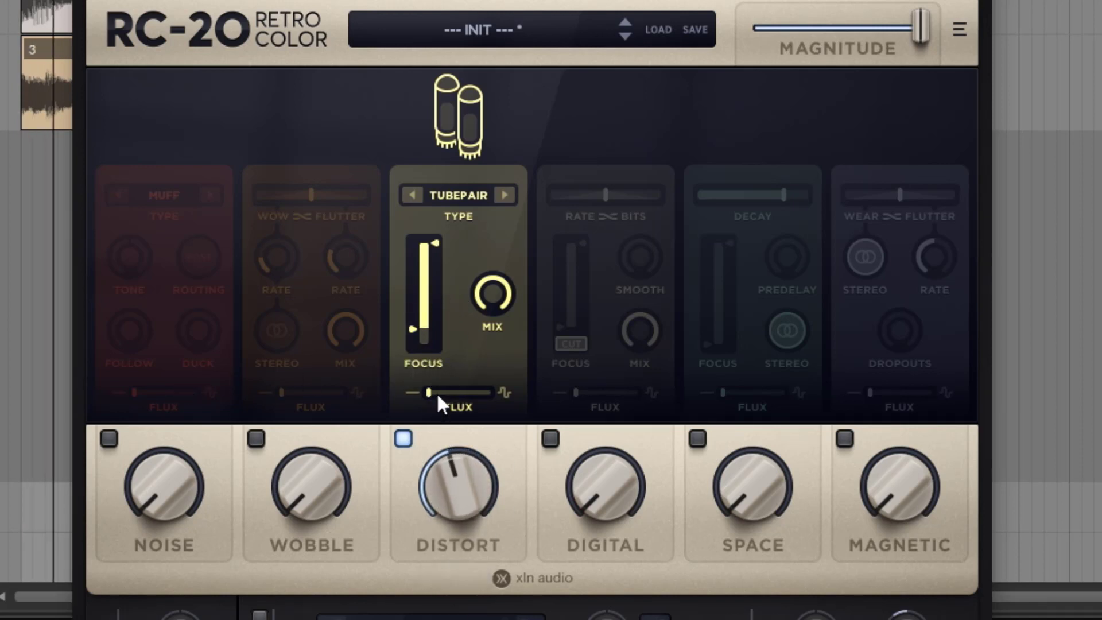
drag(416, 332, 416, 314)
Compare the Distort Flux at maximum and minimum, leave it at maximum, and lower the Distort amount
drag(434, 393, 504, 401)
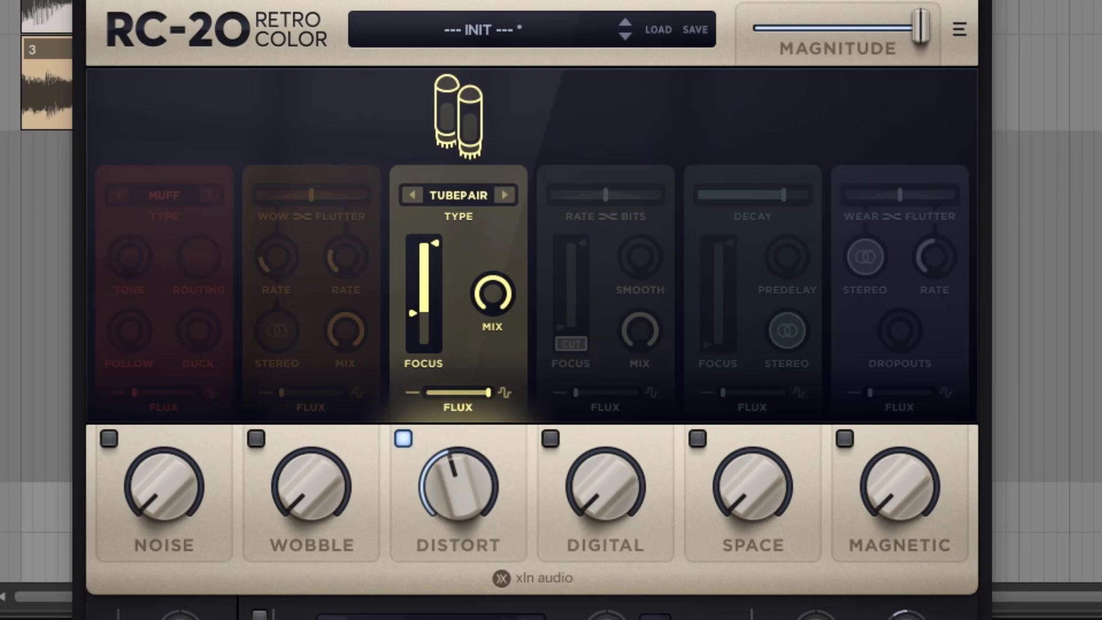
mouse_move(478, 466)
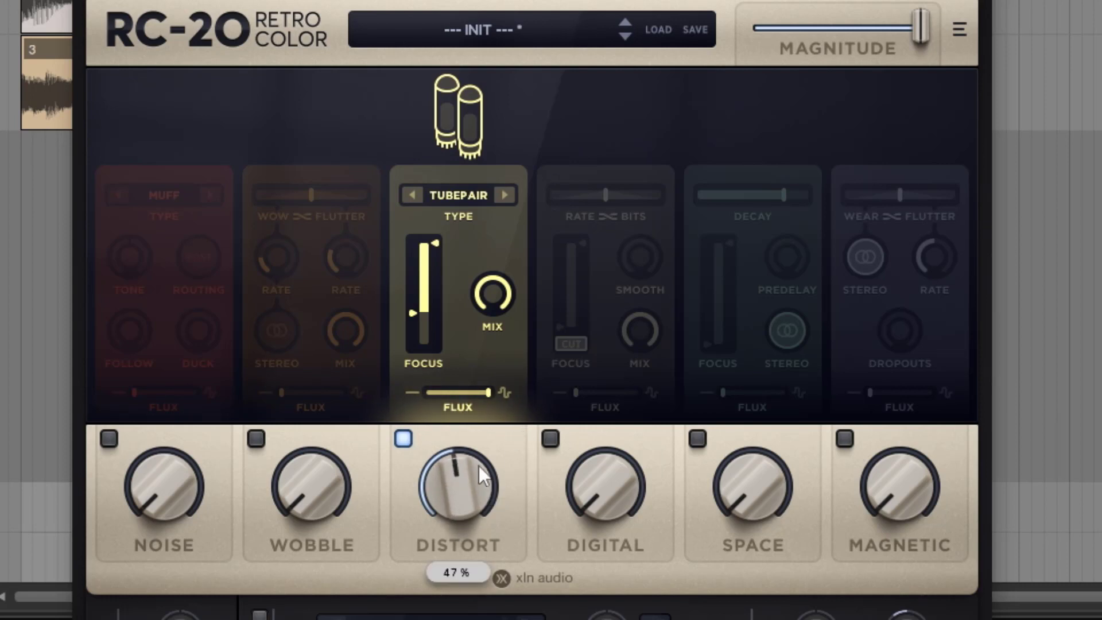
drag(474, 391, 386, 402)
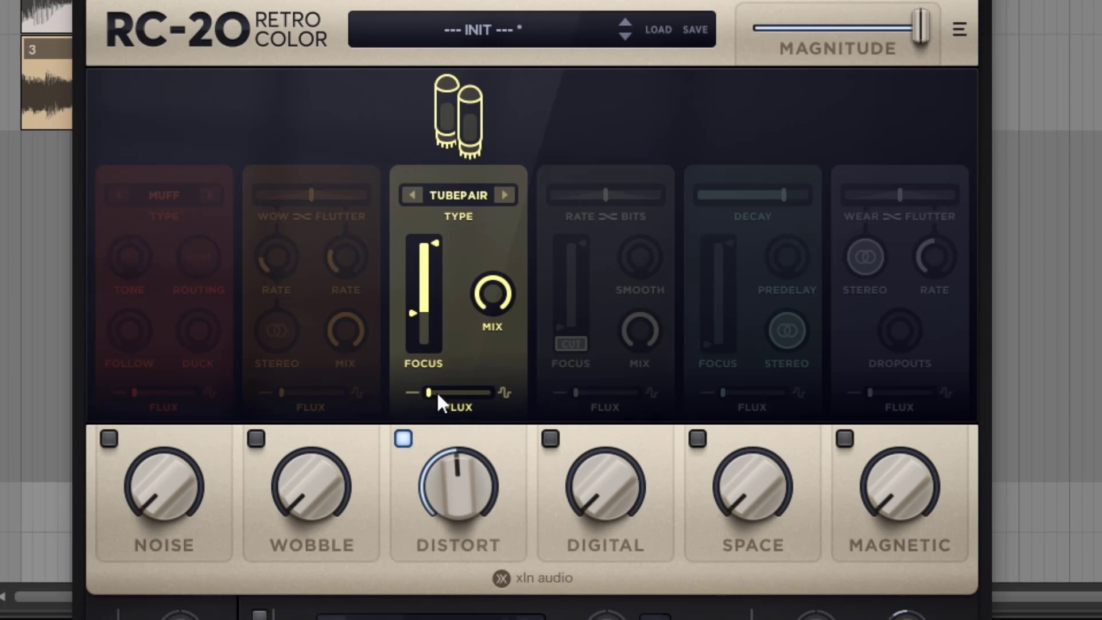
drag(437, 396, 524, 403)
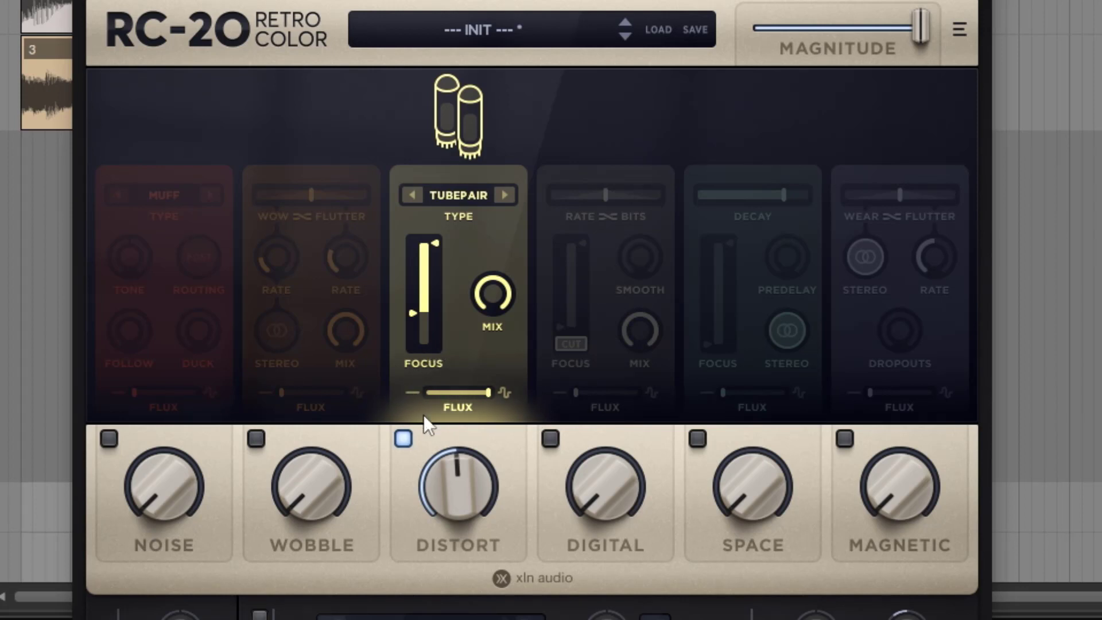
drag(463, 487, 463, 511)
Bring in a little Noise, then set the Distort amount to 0 % and leave only the Digital module enabled
drag(172, 475, 170, 469)
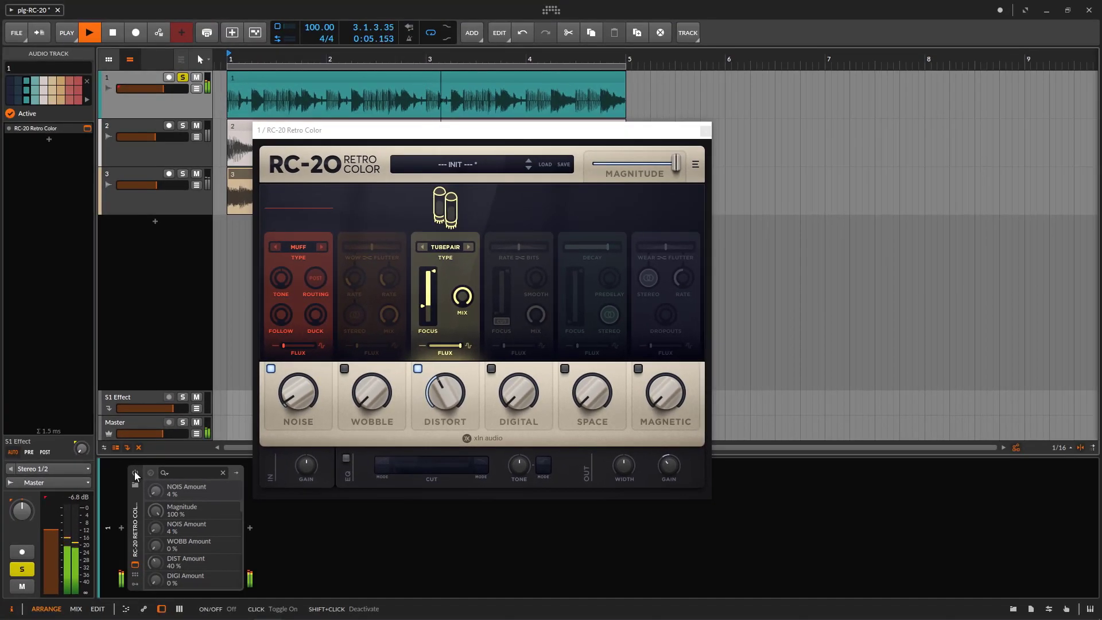
click(135, 472)
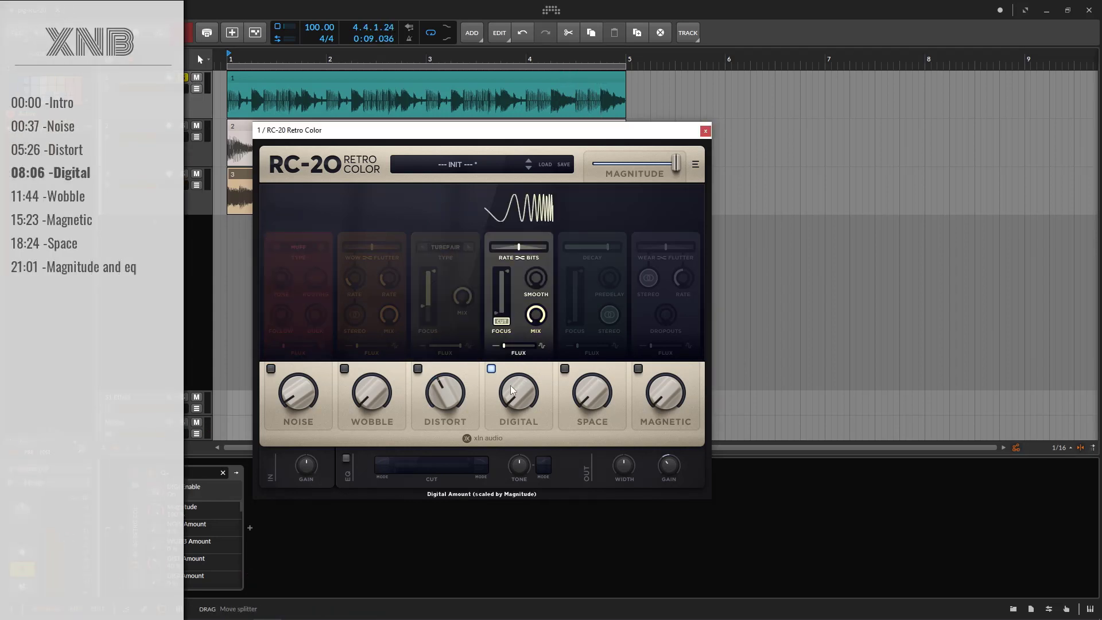
click(418, 369)
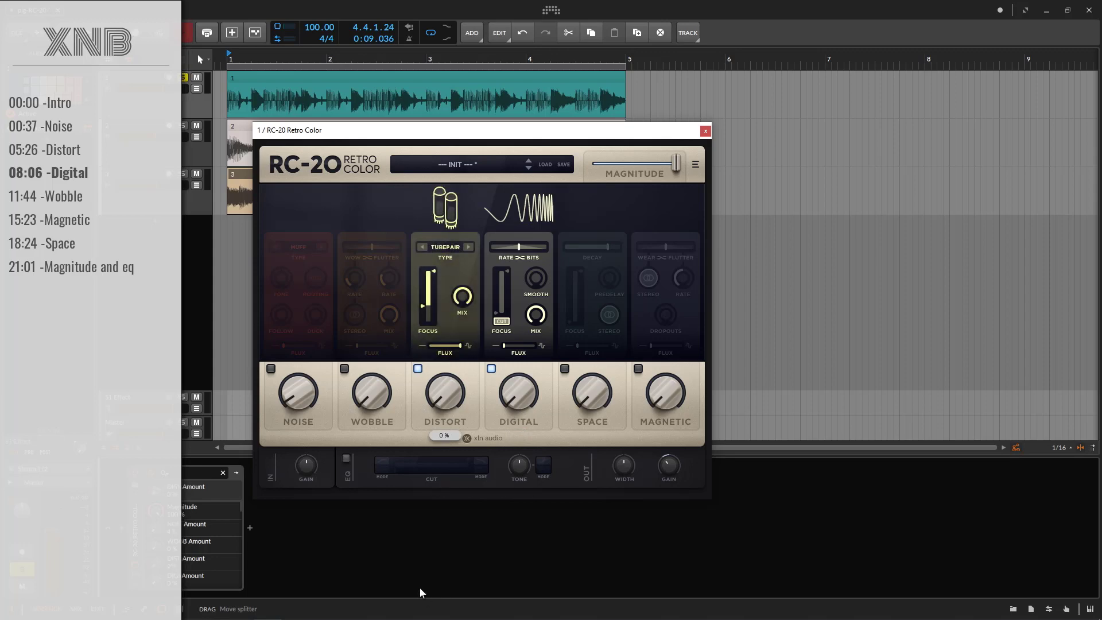
click(418, 368)
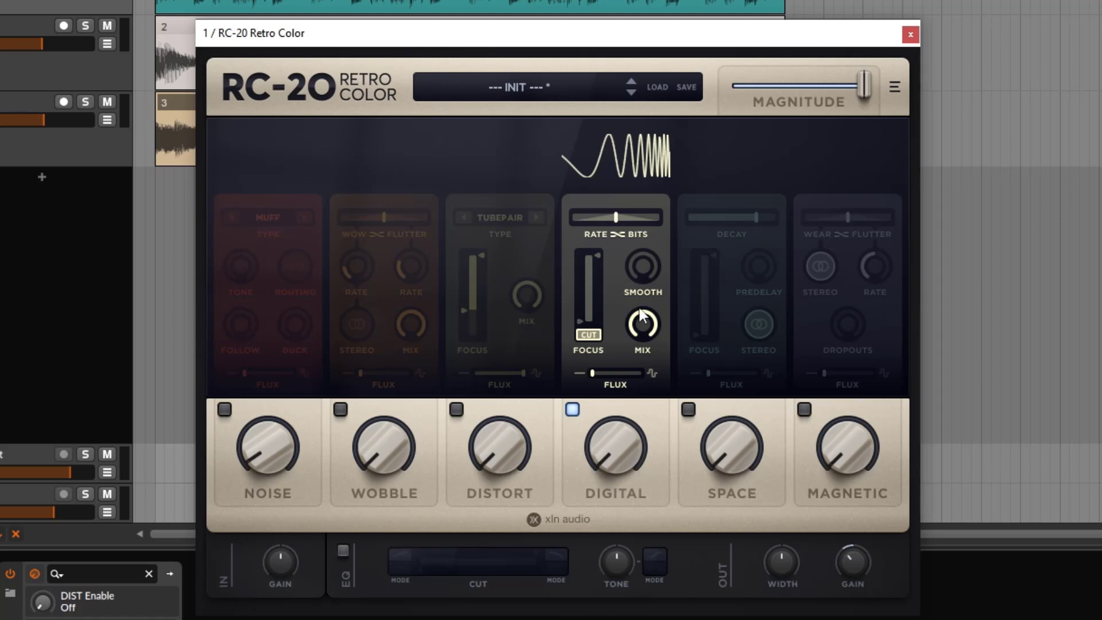
Move the Digital Rate/Bits balance fully to Rate and sweep the Digital amount back down to minimum
mouse_move(612, 215)
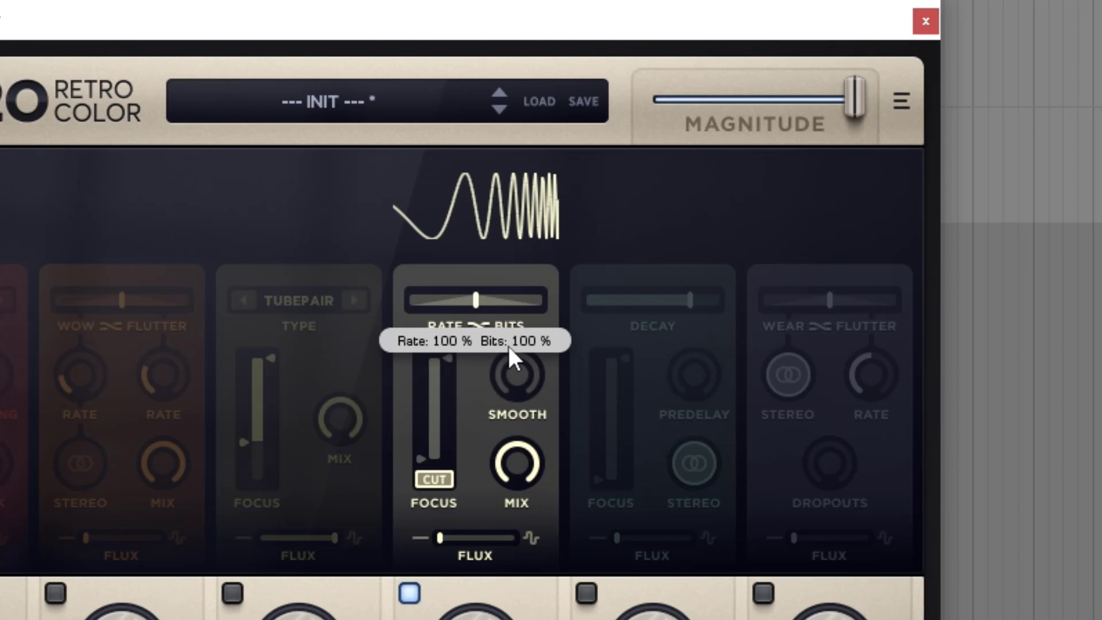
drag(477, 298, 245, 313)
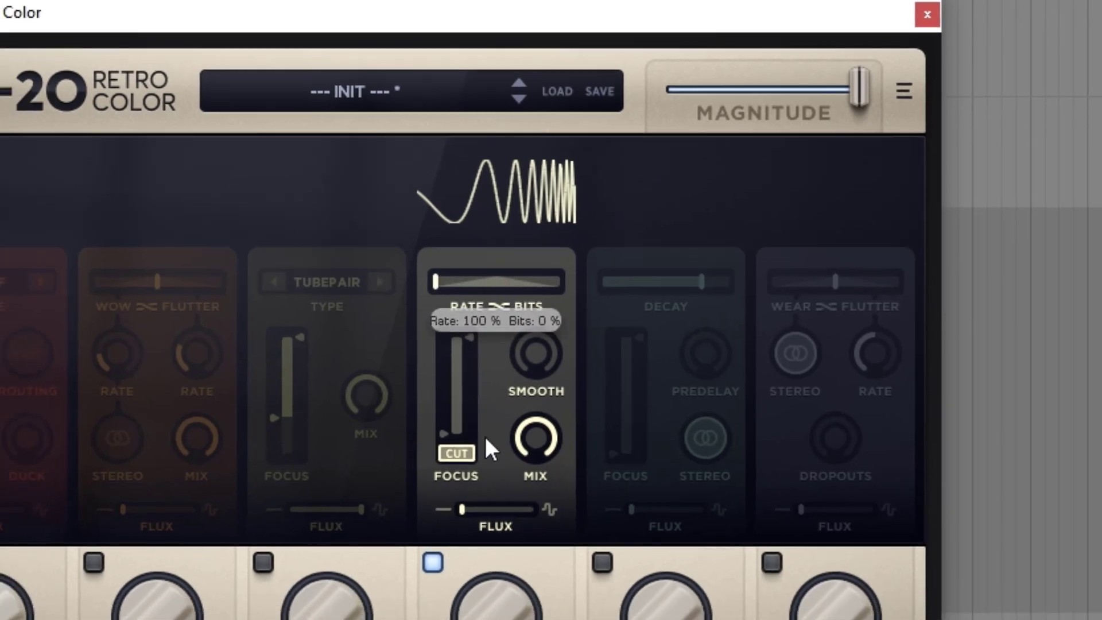
drag(573, 473, 524, 515)
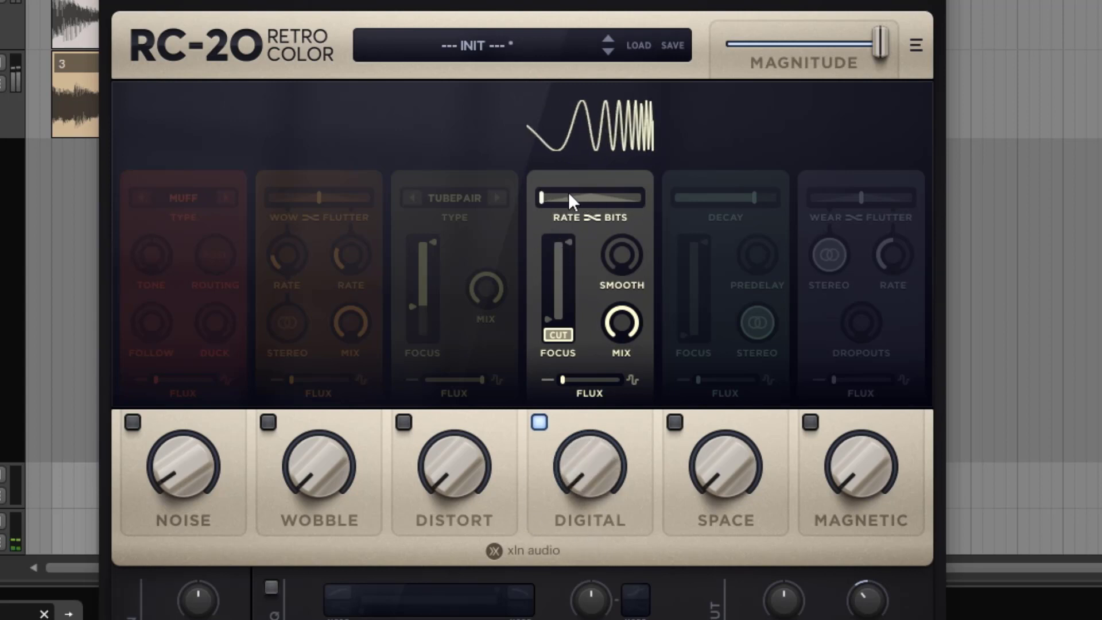
Try the Digital balance fully at Bits with the amount turned up, then centre the balance and raise the amount slightly above half
drag(568, 194, 802, 194)
drag(596, 450, 583, 333)
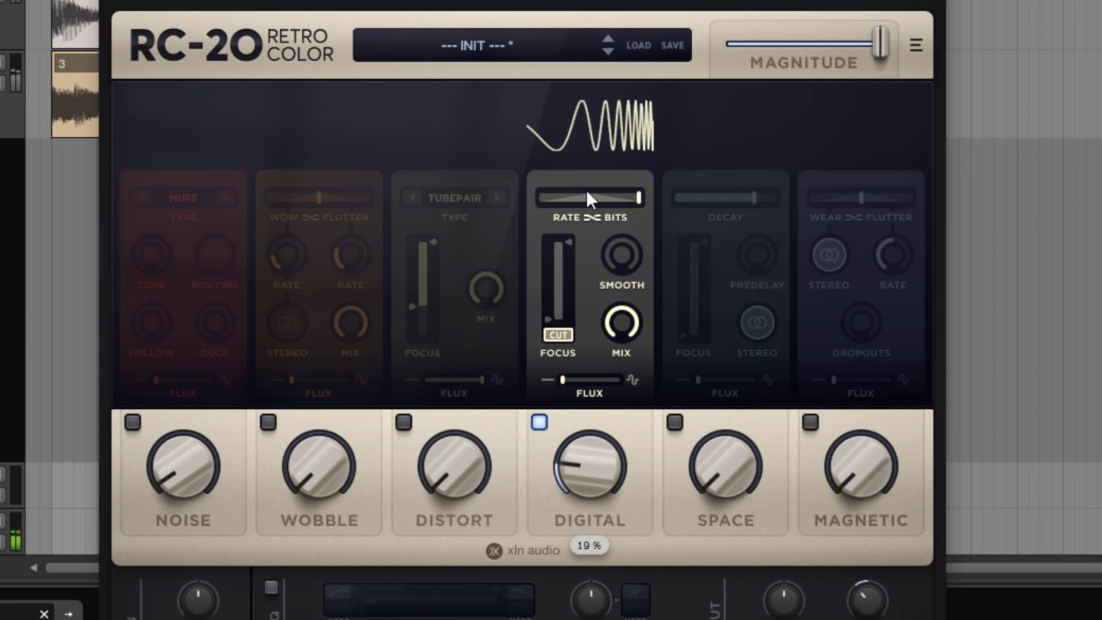
drag(591, 195, 538, 201)
drag(589, 479, 582, 329)
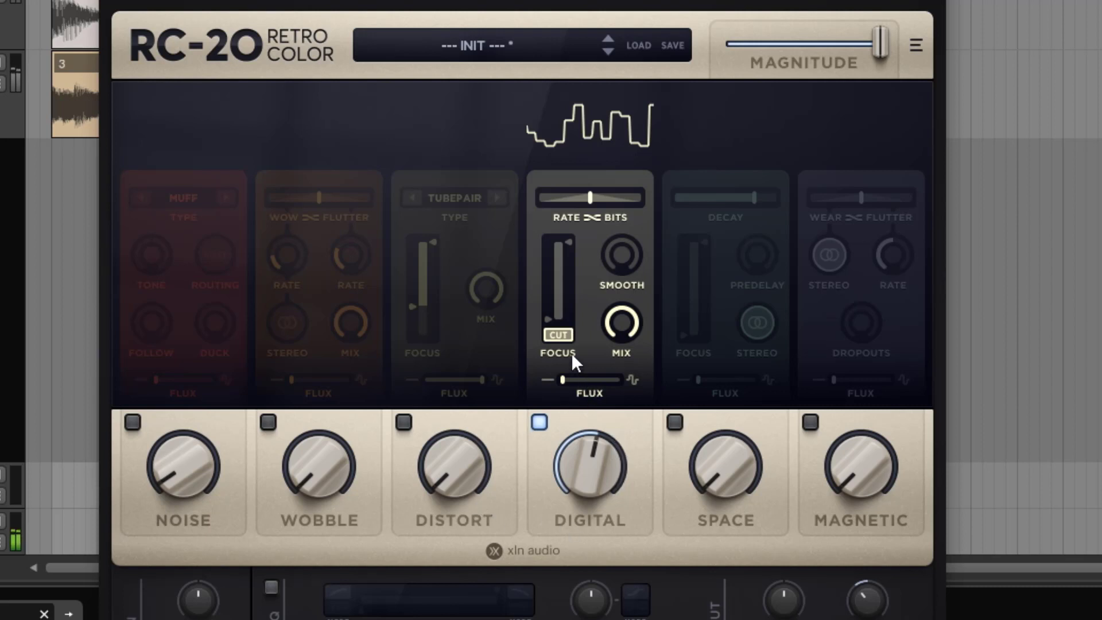
Test the Digital Focus by raising its low limit and returning it to 20 Hz, then lowering the high limit to roughly 311 Hz
drag(549, 316, 556, 256)
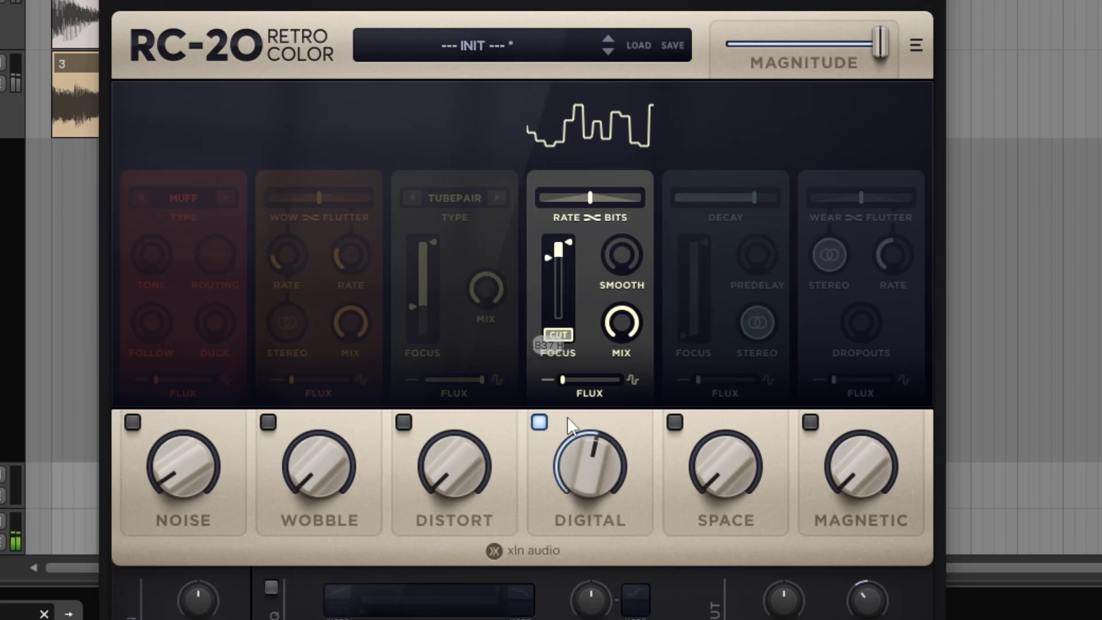
drag(550, 257, 549, 344)
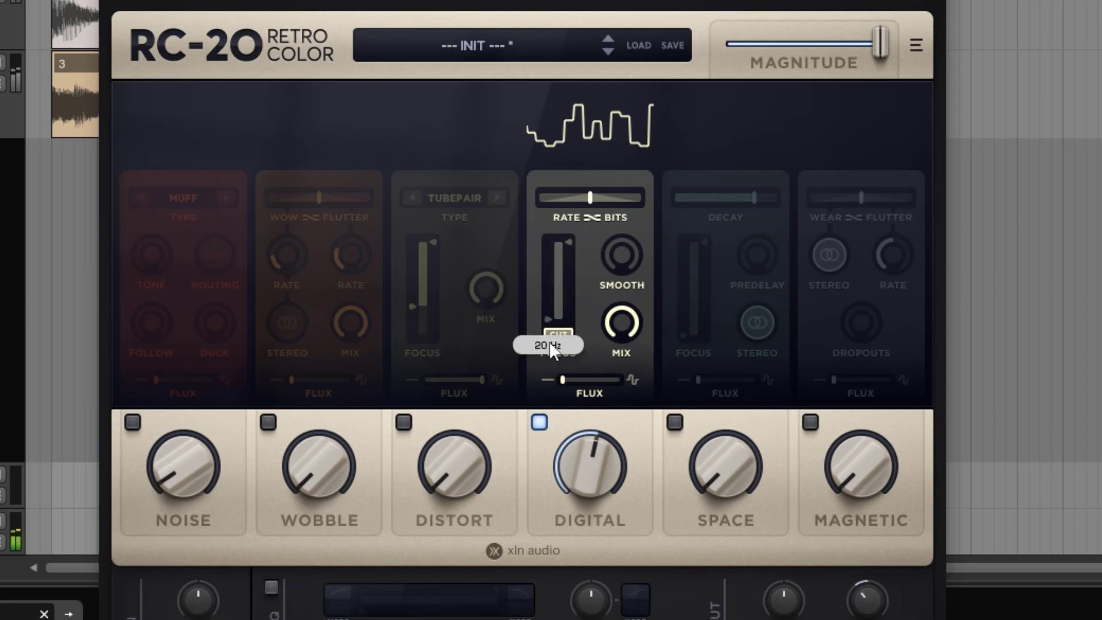
drag(566, 246, 578, 288)
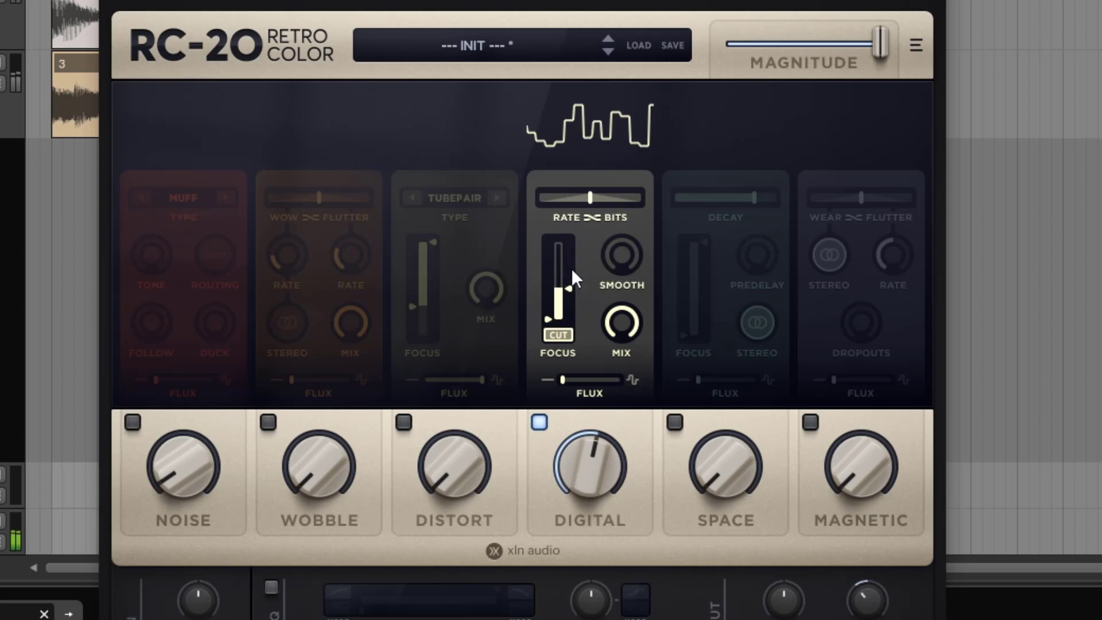
mouse_move(570, 291)
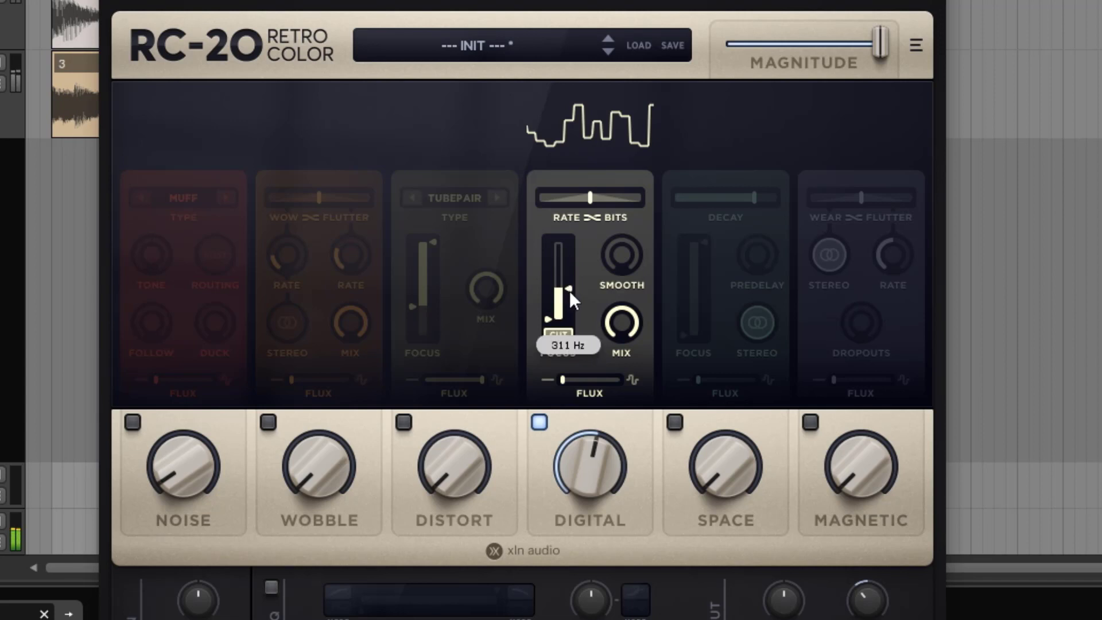
drag(570, 291, 582, 284)
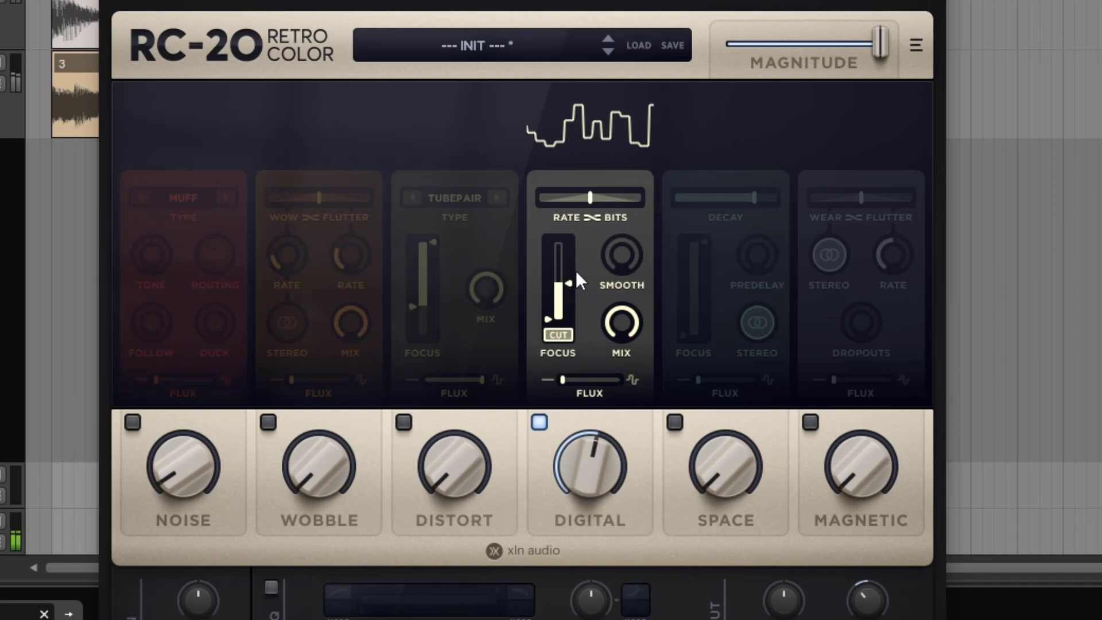
Turn off the Digital Focus Cut option and reopen the high limit to its maximum
click(559, 335)
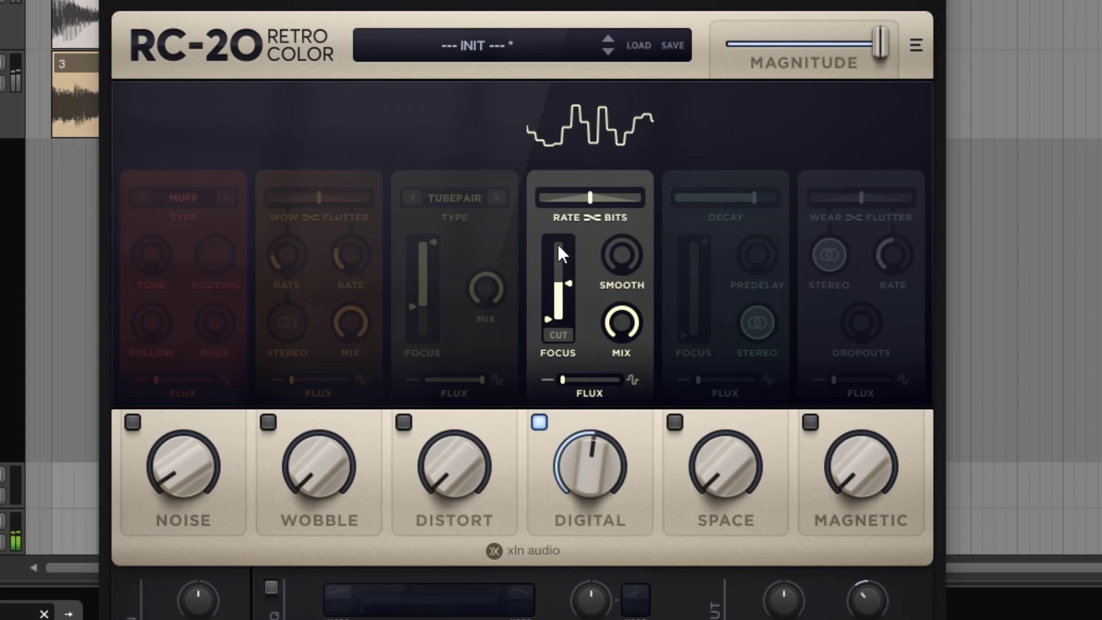
drag(570, 281, 573, 182)
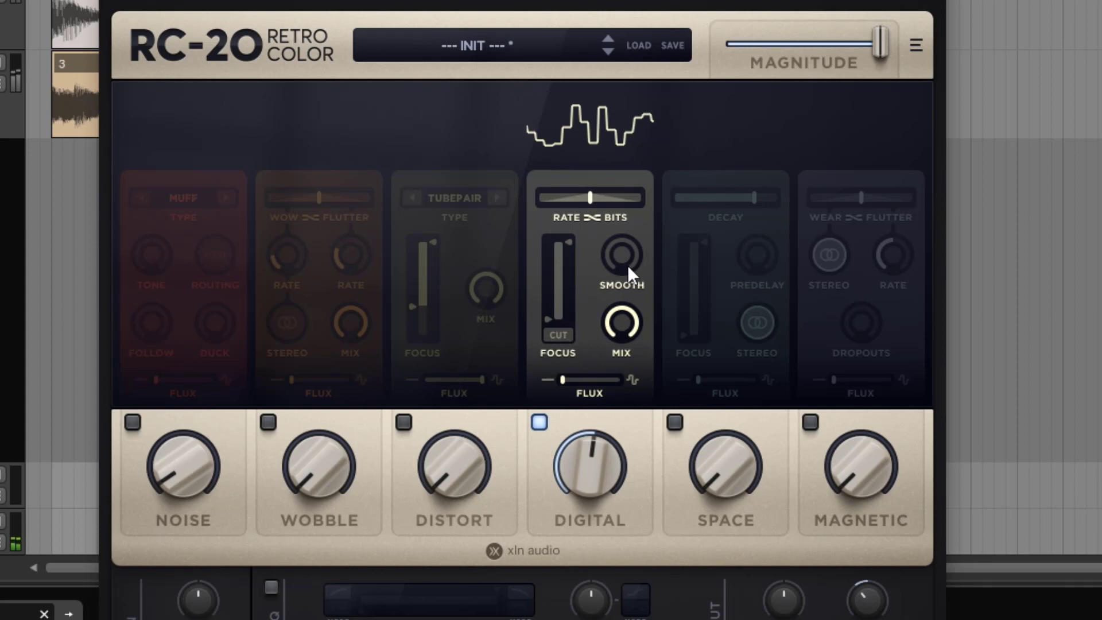
Lower the Digital Mix to 36 % and on to about 4 %
drag(626, 325, 614, 380)
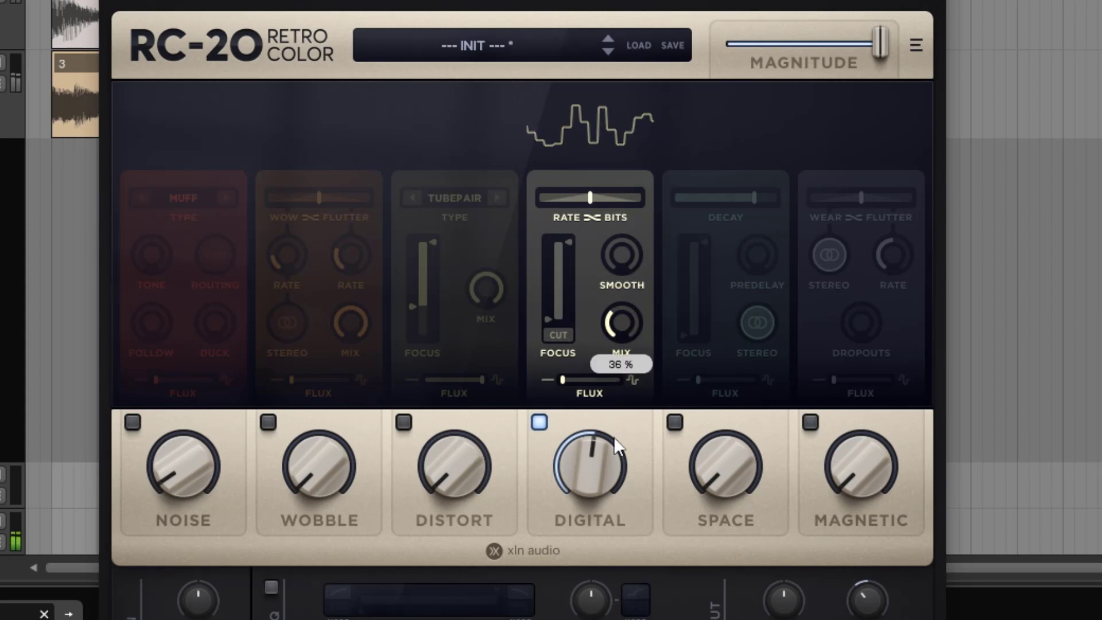
drag(614, 441, 607, 415)
drag(607, 414, 586, 475)
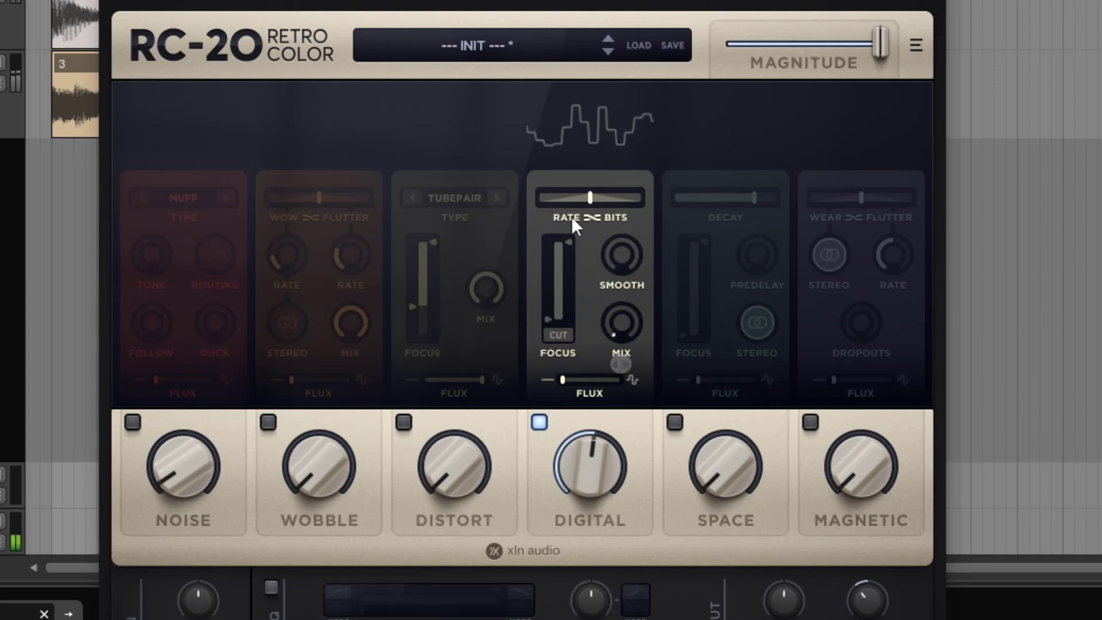
Set the Digital balance to Rate 100 % and Bits 0 %, restore the Mix to maximum, and set the amount to 60 %
drag(589, 198, 524, 197)
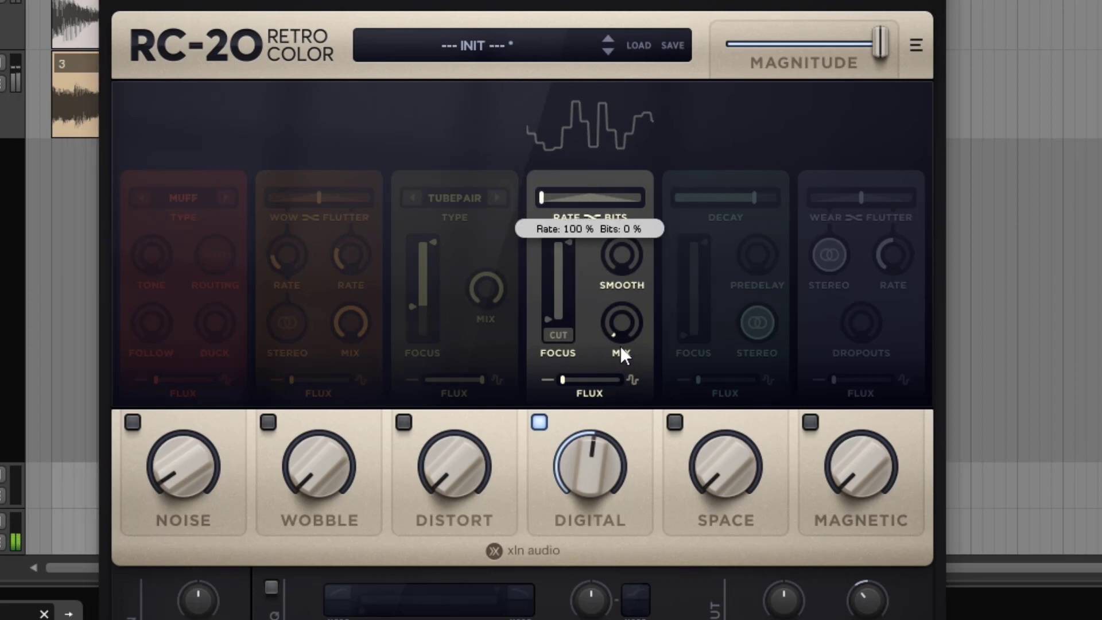
drag(620, 320, 615, 2)
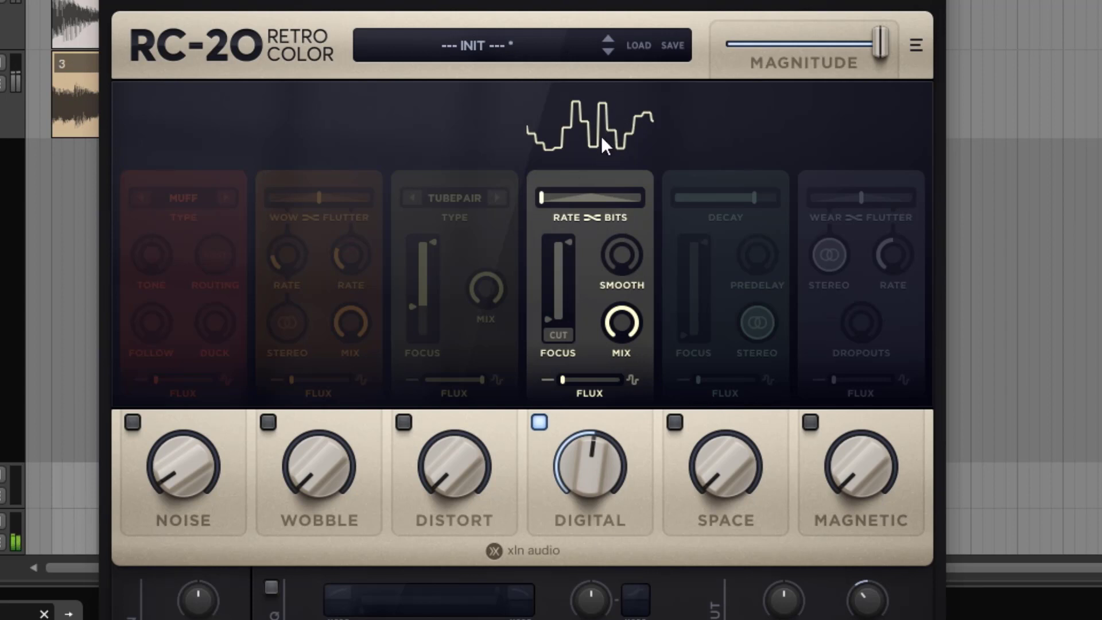
drag(598, 469, 598, 356)
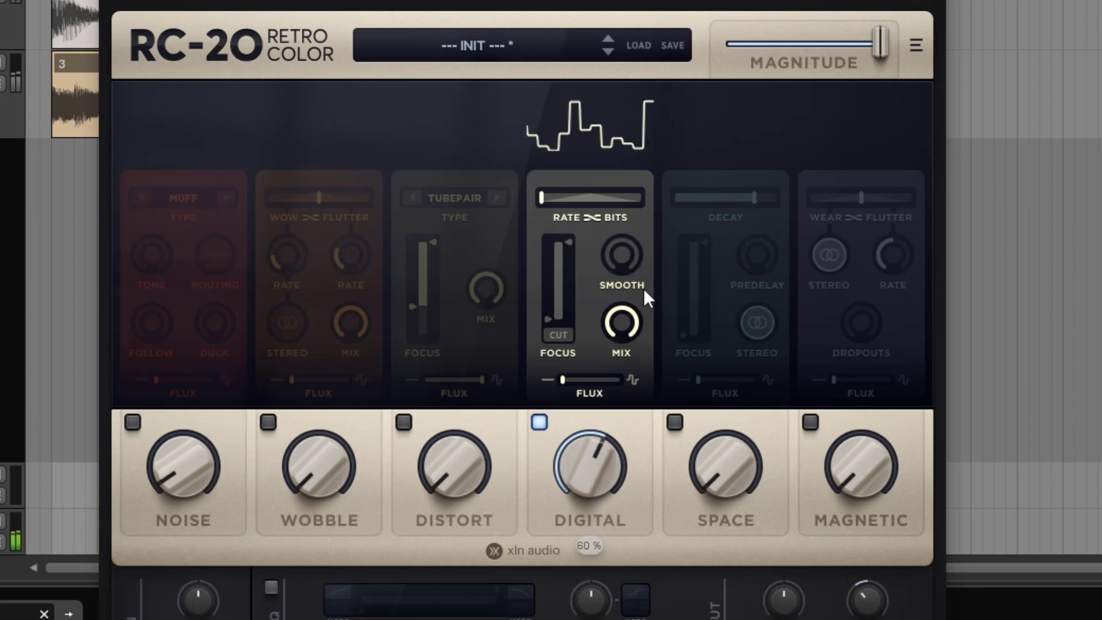
Test the Digital Smooth control at 0 %, then raise it and lower the Mix to 36 %
mouse_move(621, 253)
drag(621, 253, 623, 348)
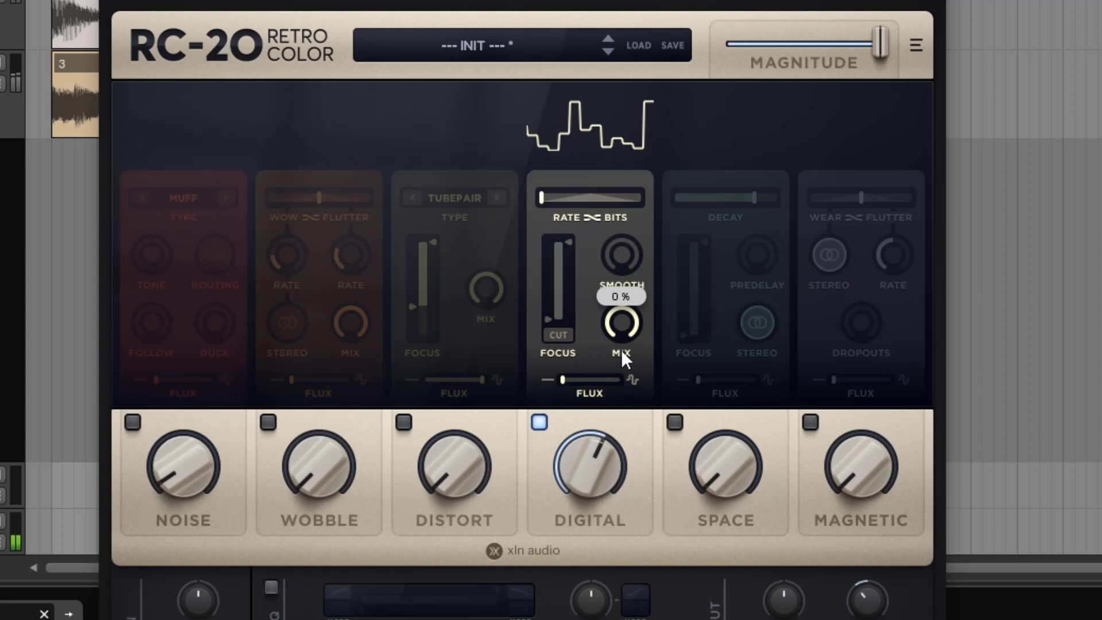
drag(621, 350, 620, 253)
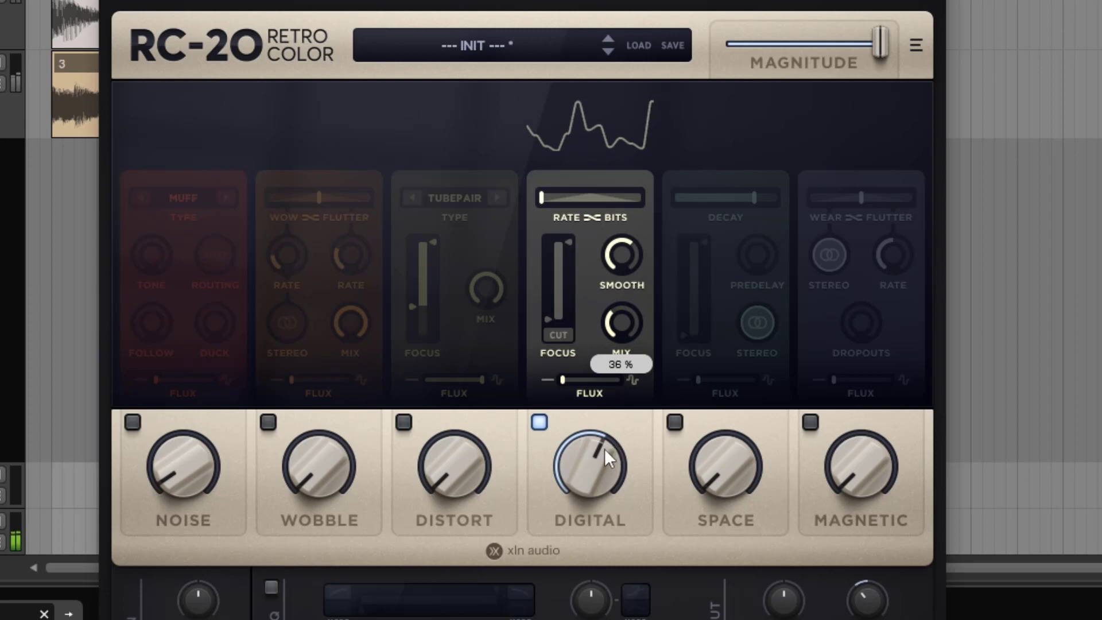
Compare the sound with the Digital module bypassed and enabled, switching it off and on twice
click(540, 423)
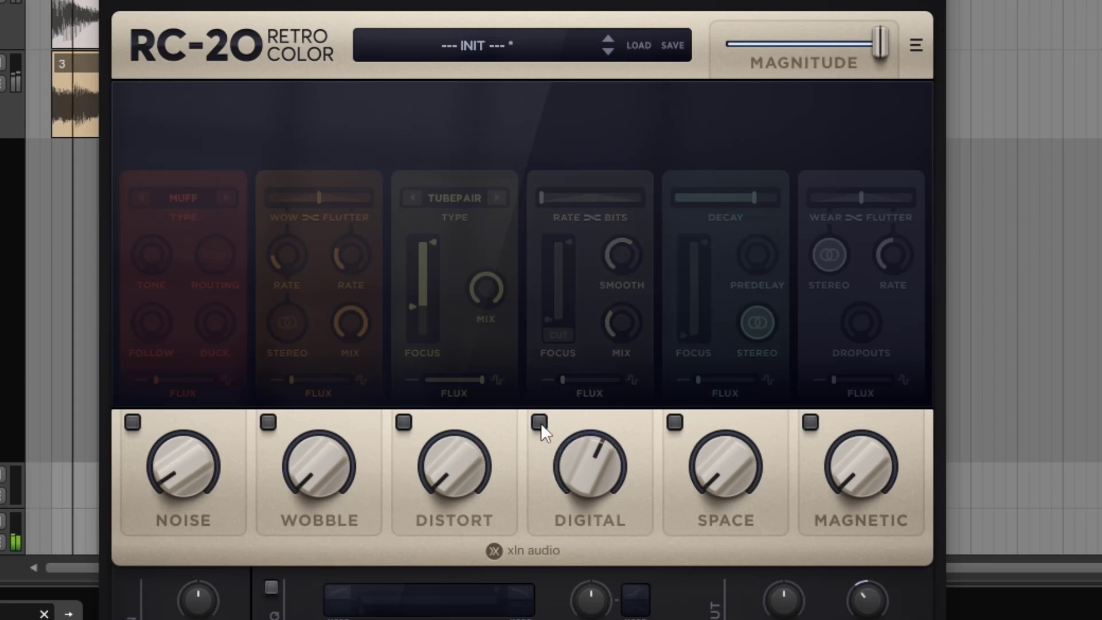
click(540, 424)
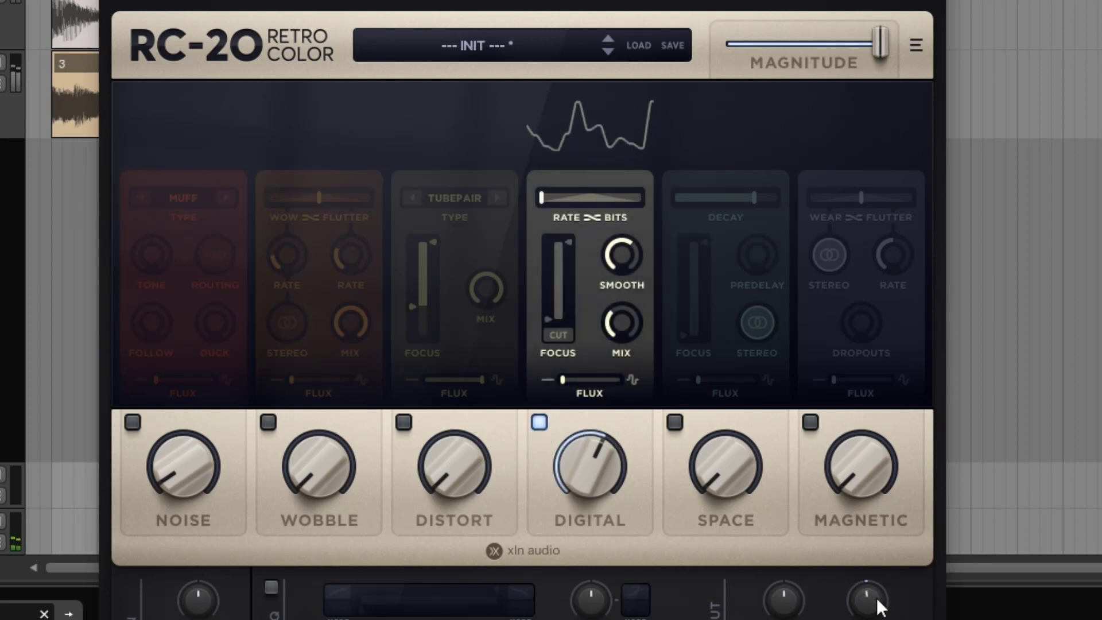
click(538, 424)
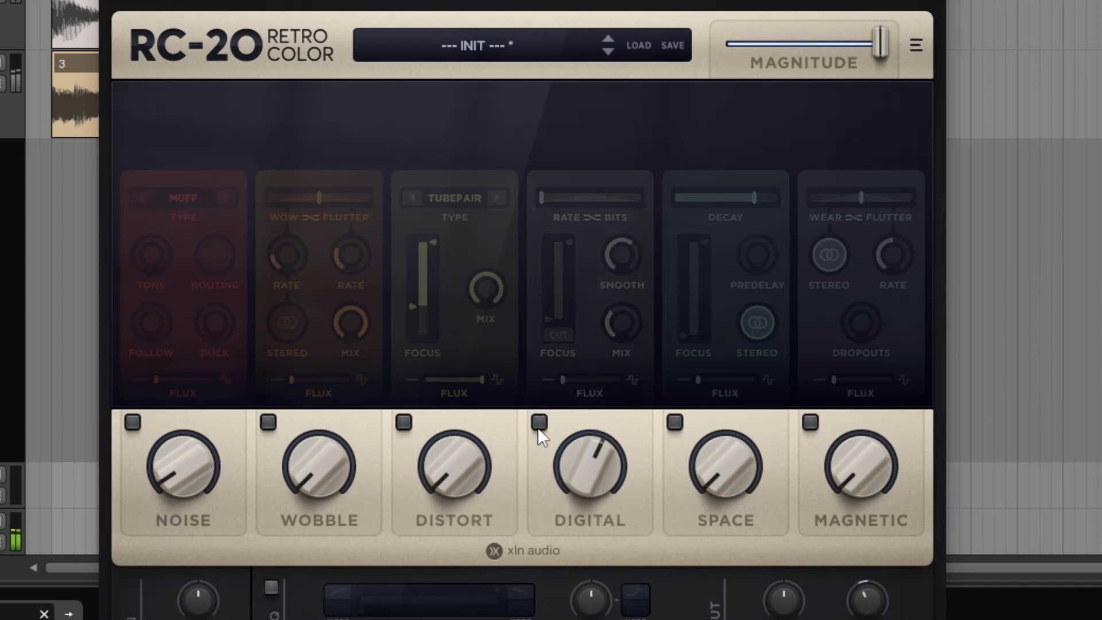
click(539, 423)
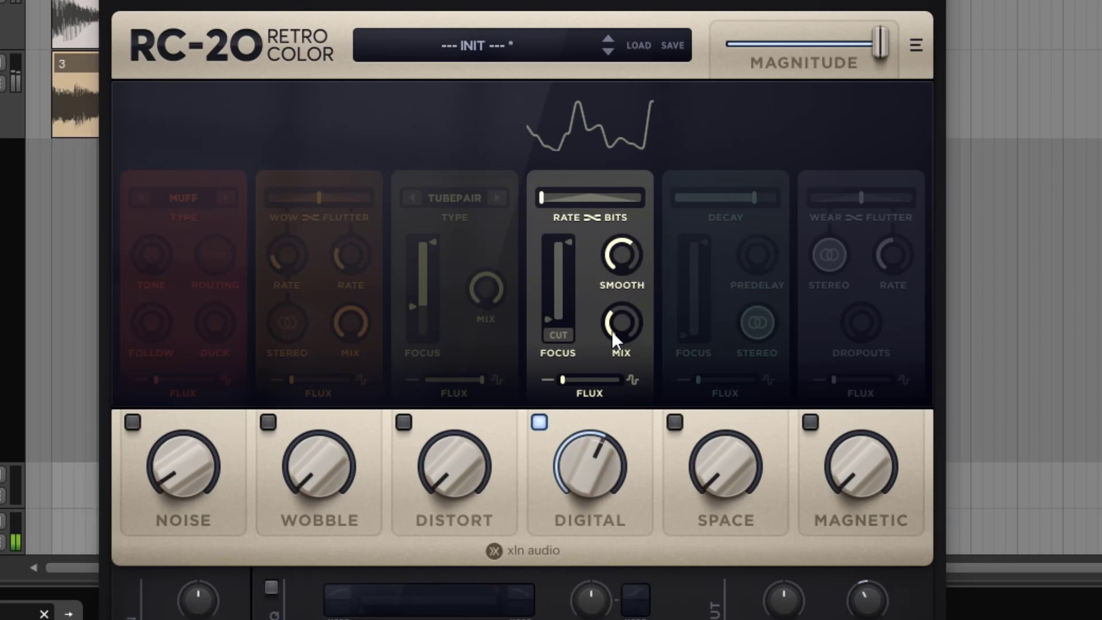
Return the Digital Mix to maximum and Smooth to 0 %, and raise the Digital Flux to slightly above 83 %
drag(612, 330, 614, 179)
drag(619, 264, 617, 416)
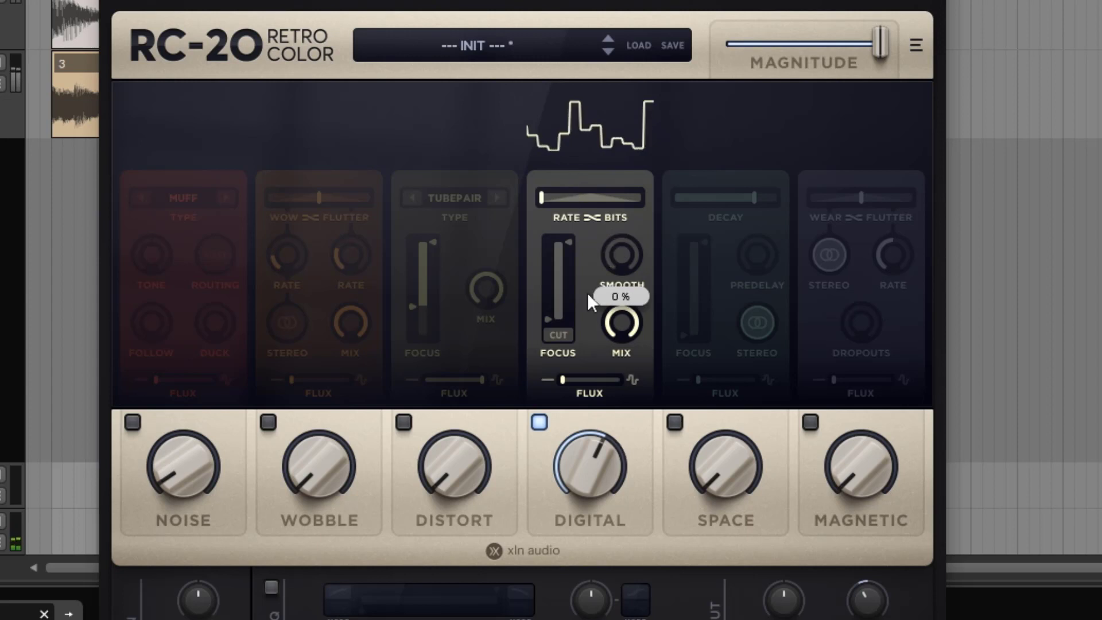
drag(571, 376, 615, 374)
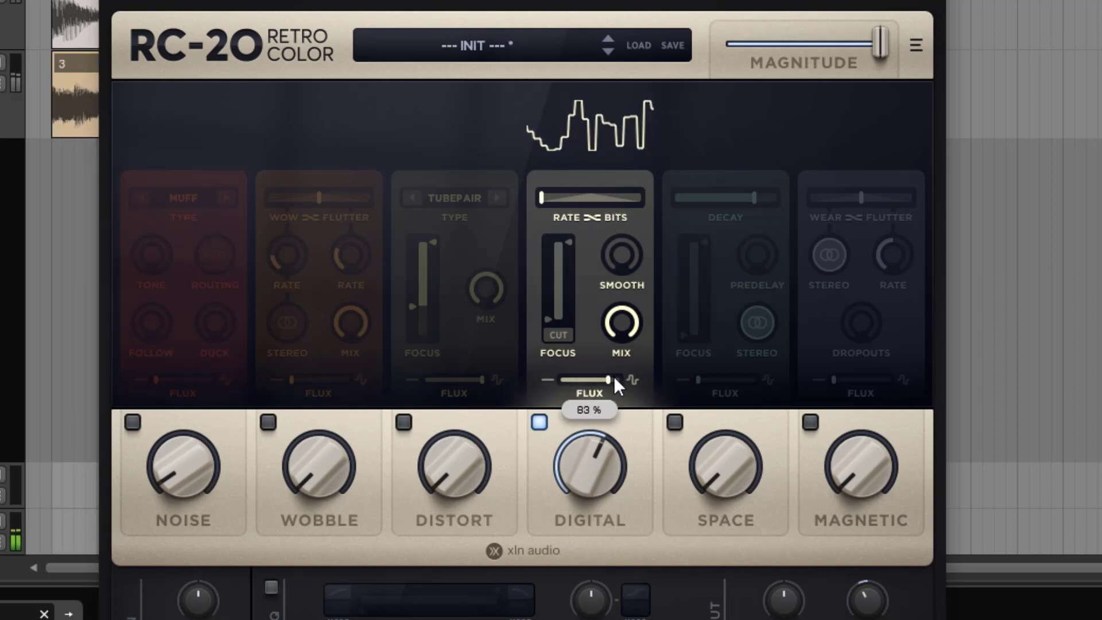
drag(616, 383, 619, 382)
Center the Digital balance between Rate and Bits and lower the module's Mix well below half
drag(550, 199, 602, 217)
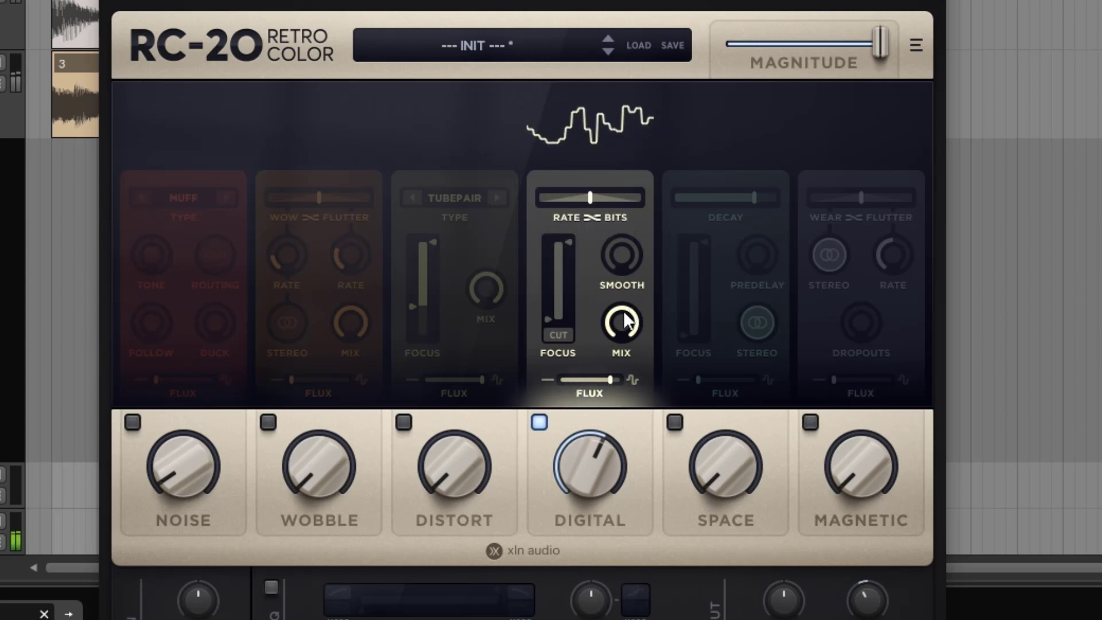
drag(627, 323, 662, 462)
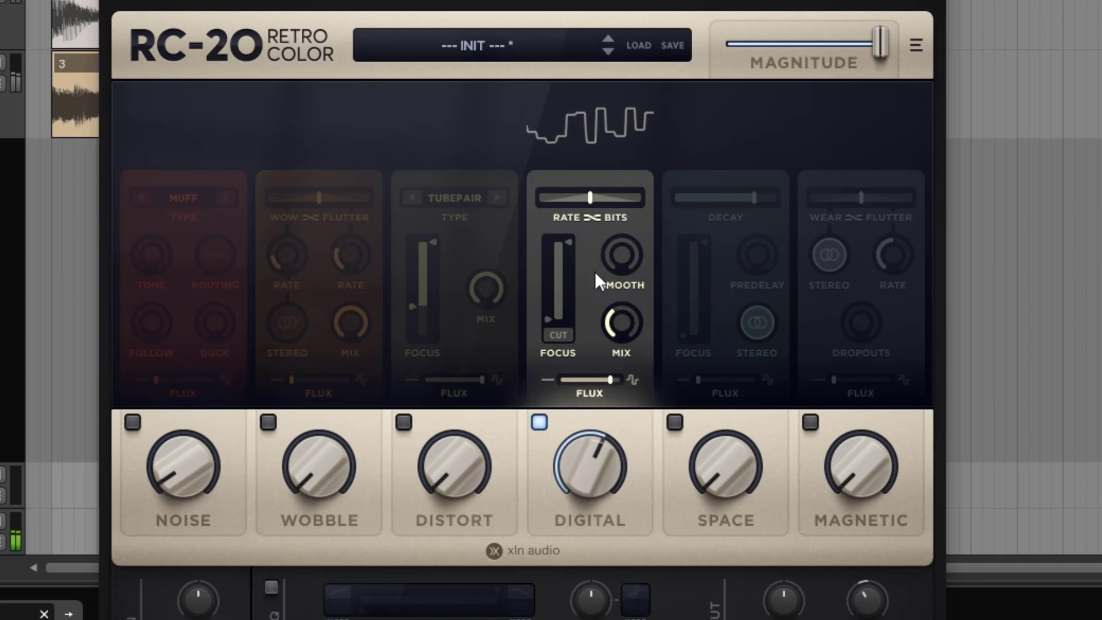
Lower the high limit of the Digital Focus to around the middle of its range and stop playback
drag(570, 244, 574, 298)
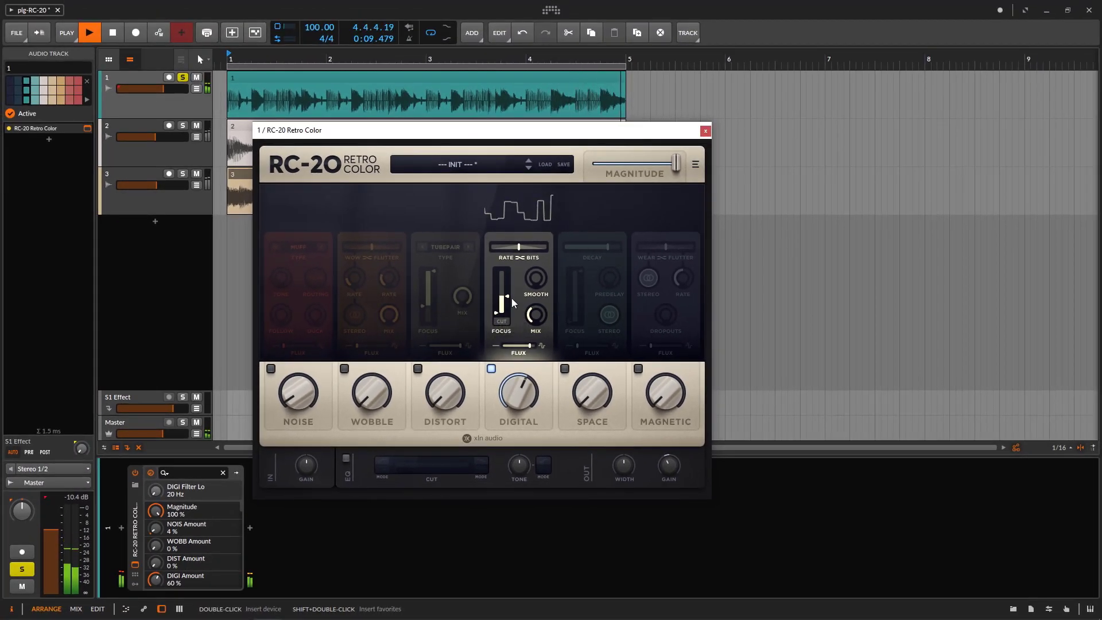
drag(508, 297, 508, 289)
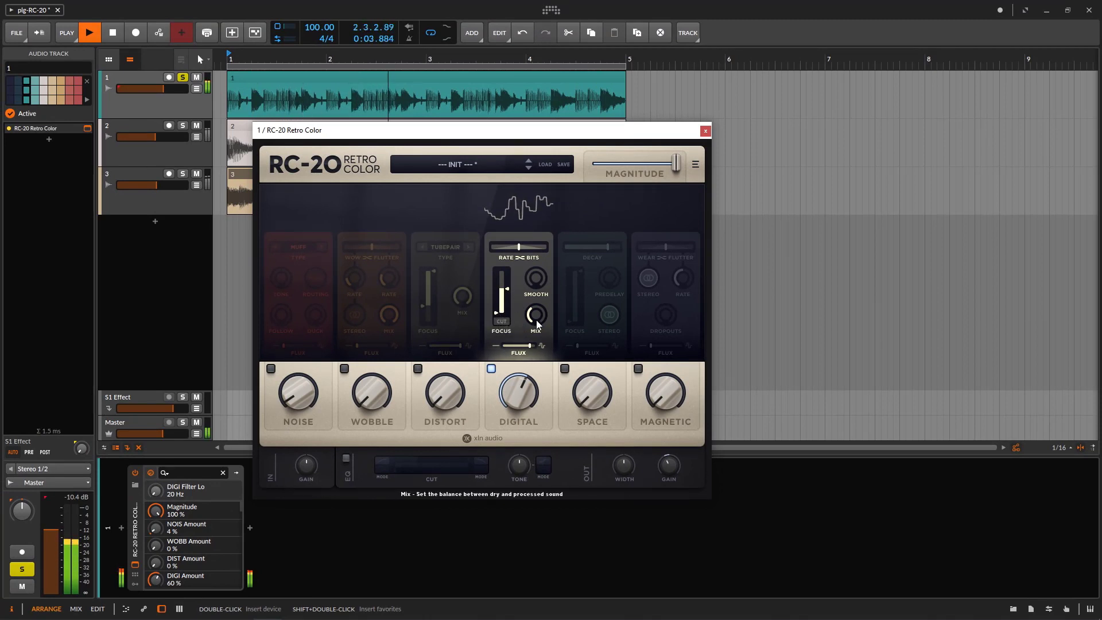
key(space)
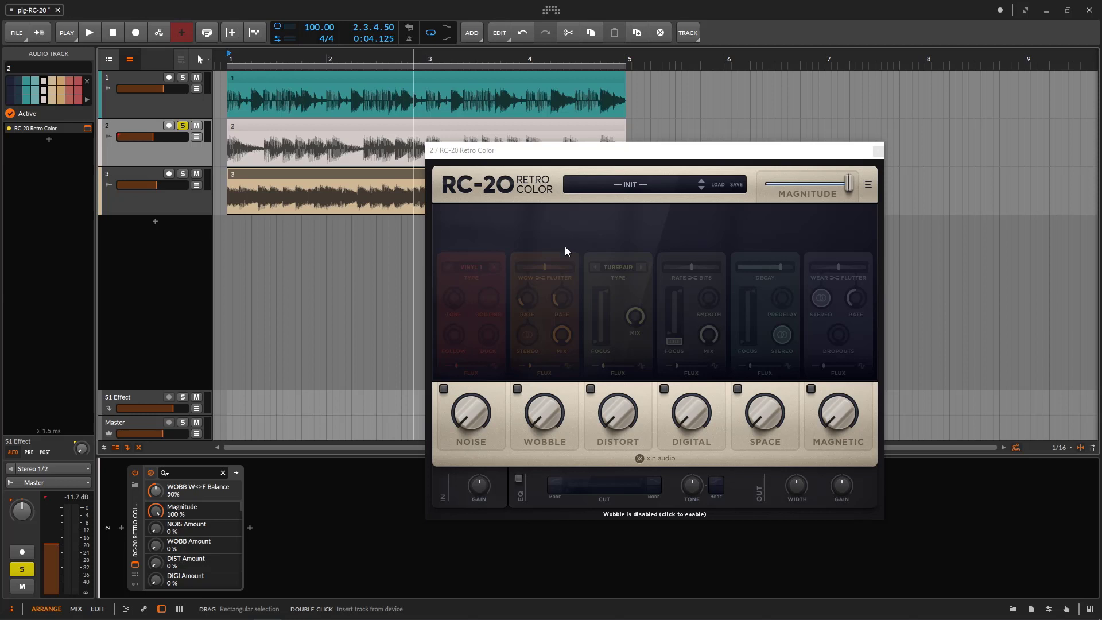
Play track 2, enable the Wobble module, and test both balance extremes, ending at Wow 100 % and Flutter 0 %
key(space)
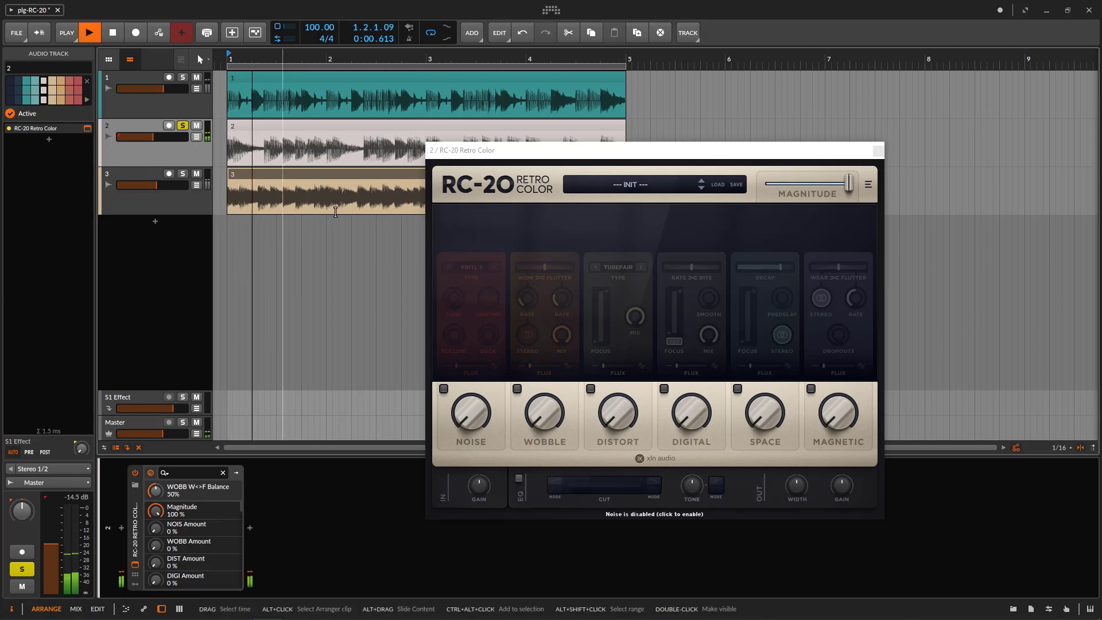
click(552, 441)
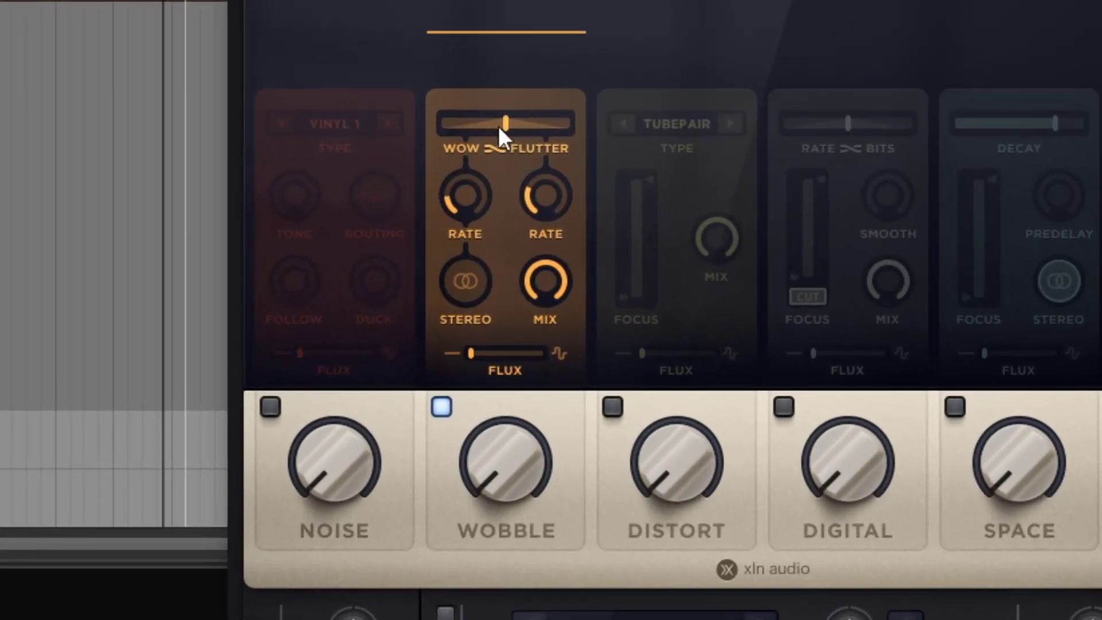
drag(544, 267, 466, 268)
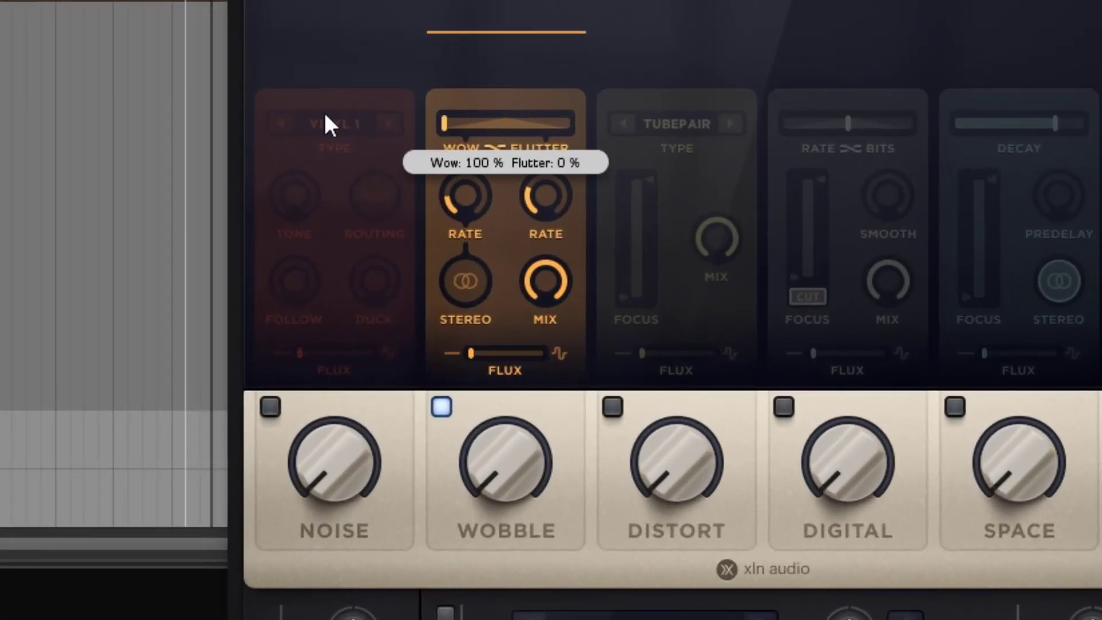
drag(444, 123, 751, 113)
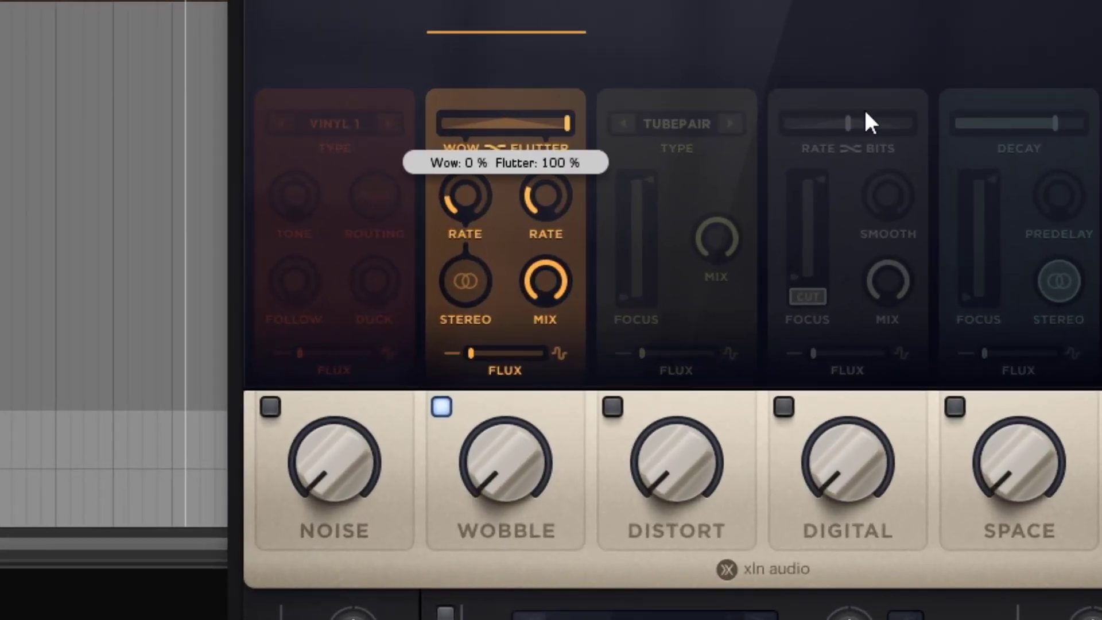
drag(865, 113, 244, 113)
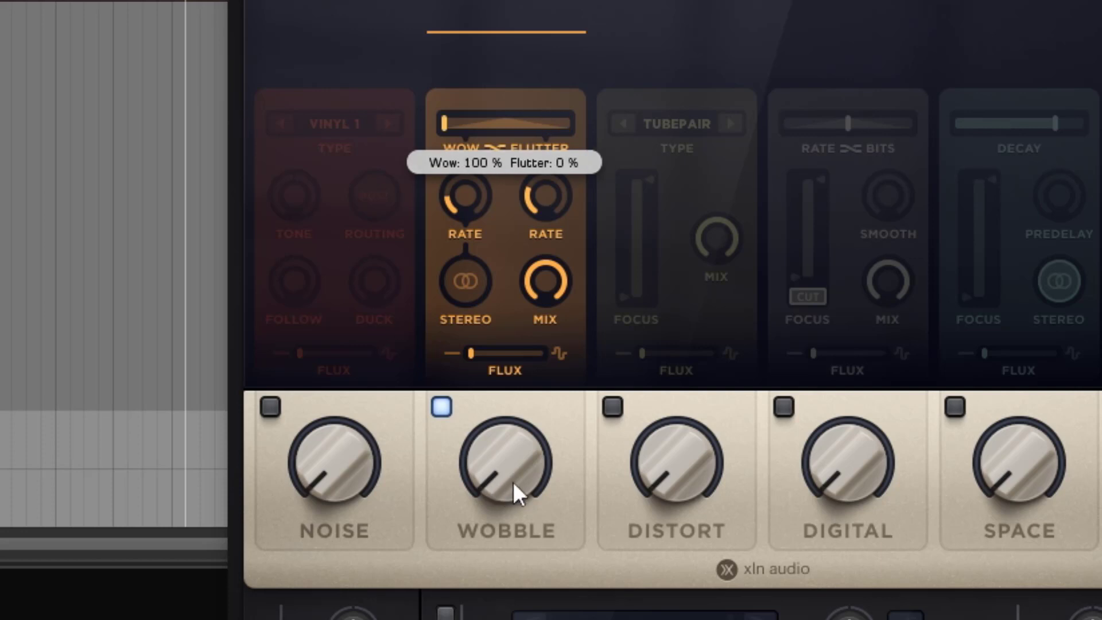
Raise the Wobble amount to near maximum, compare it with the module bypassed, and reduce the amount slightly
drag(514, 492, 462, 68)
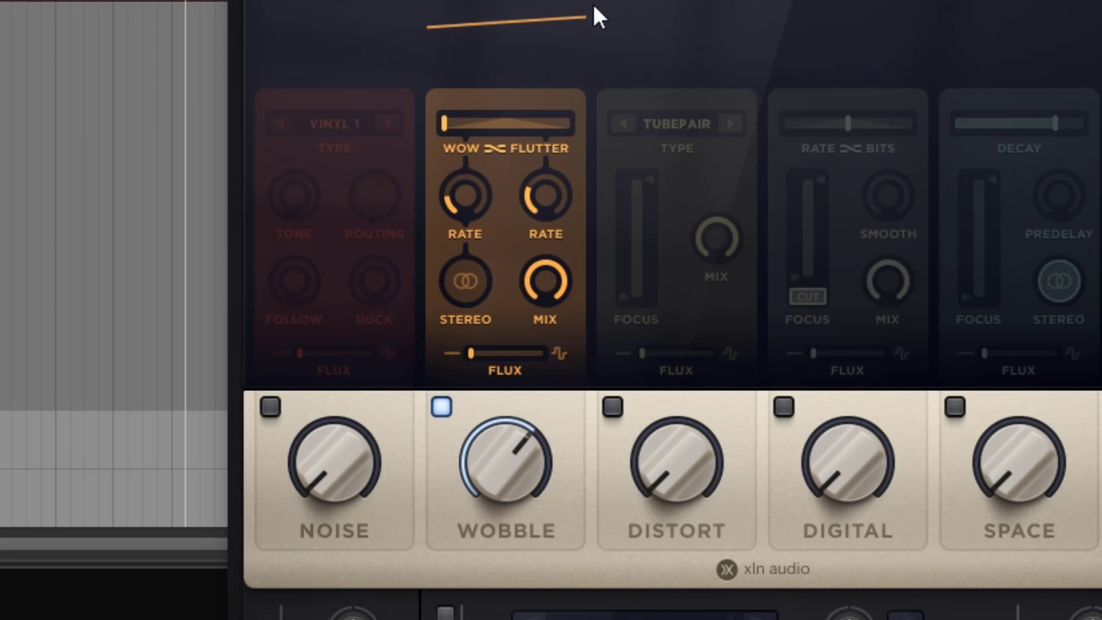
drag(502, 442, 518, 351)
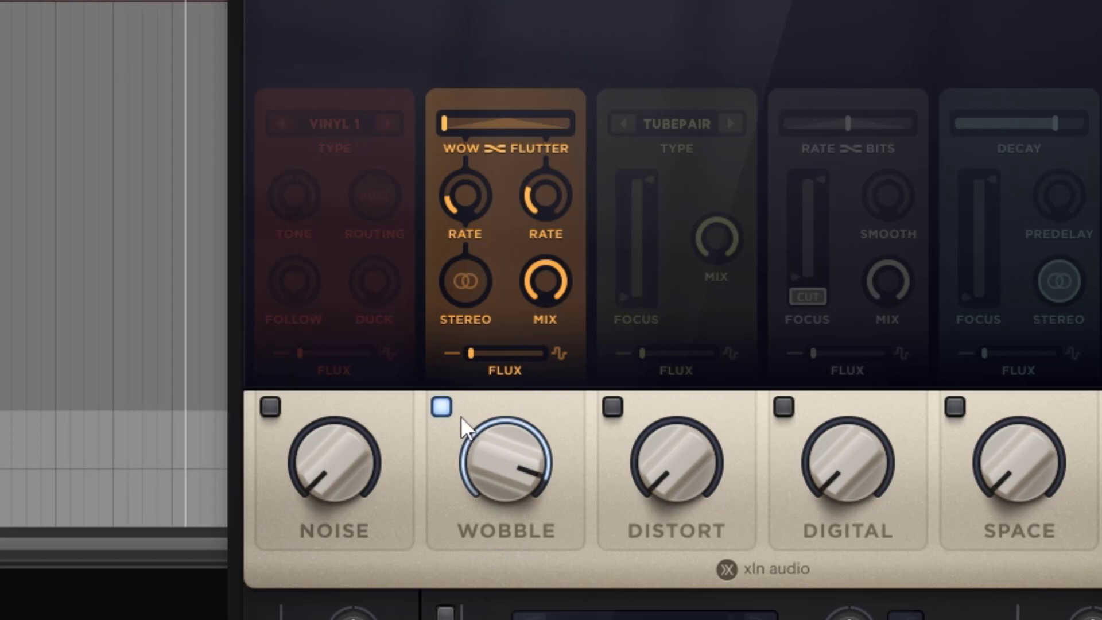
click(445, 405)
click(441, 407)
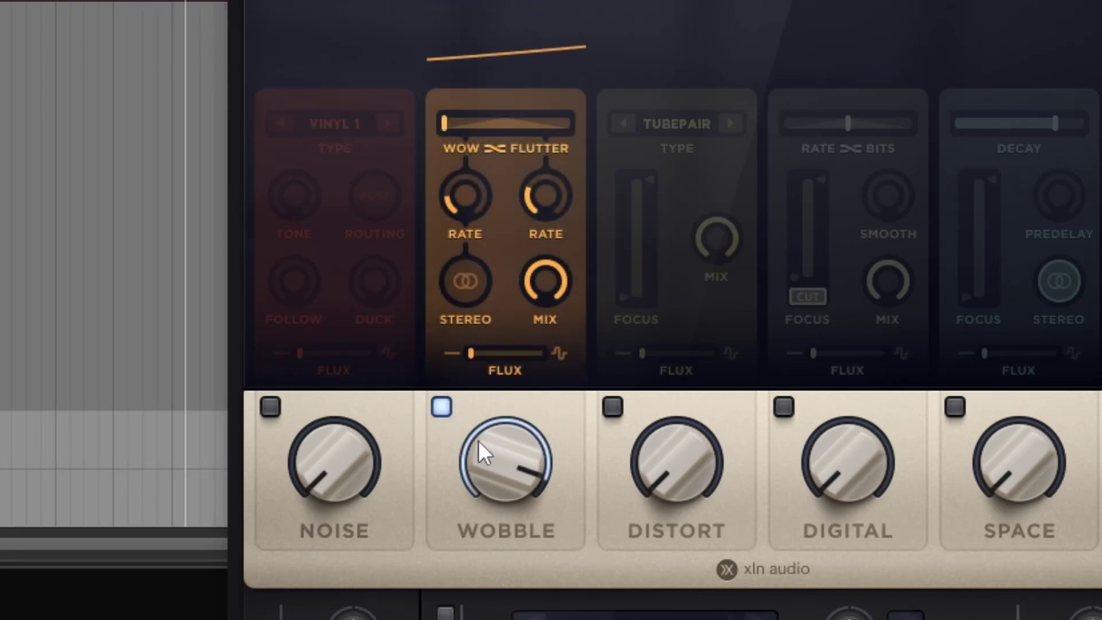
drag(478, 440, 498, 460)
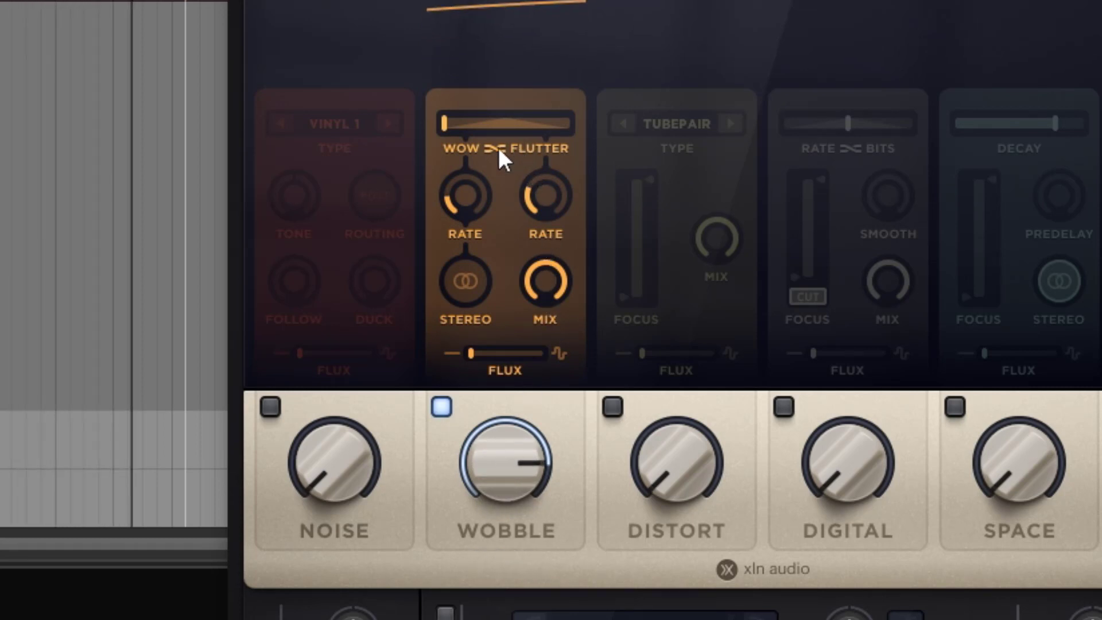
Raise the Wow rate well above half, then test the Wobble Mix at 19 % and return it to 100 %
mouse_move(478, 185)
drag(478, 184, 477, 65)
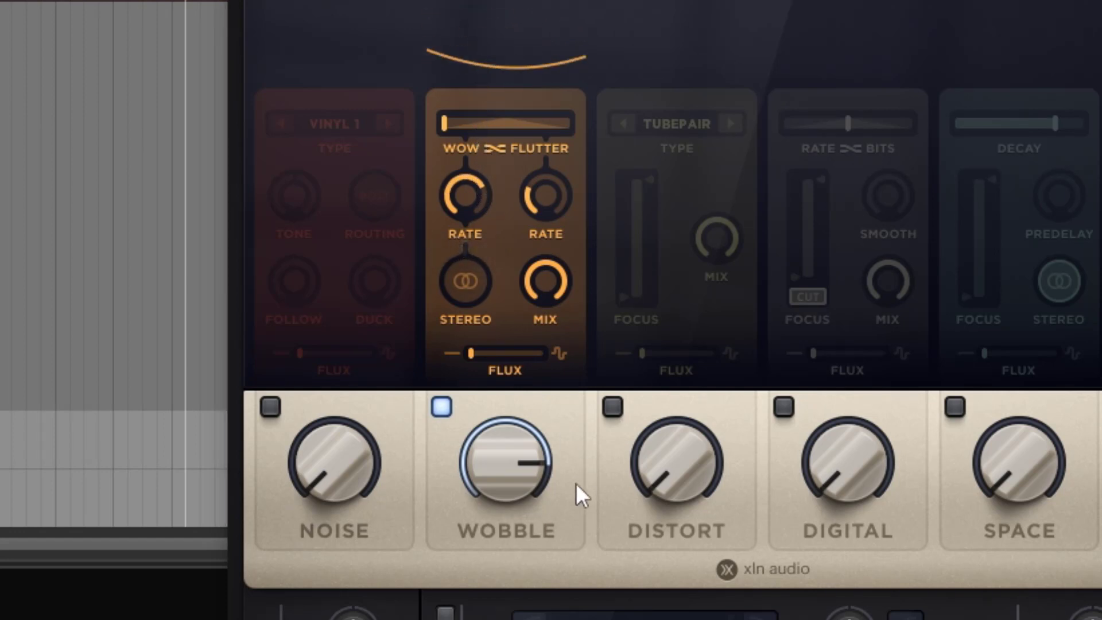
mouse_move(462, 192)
mouse_down()
mouse_move(460, 176)
mouse_move(459, 204)
mouse_up()
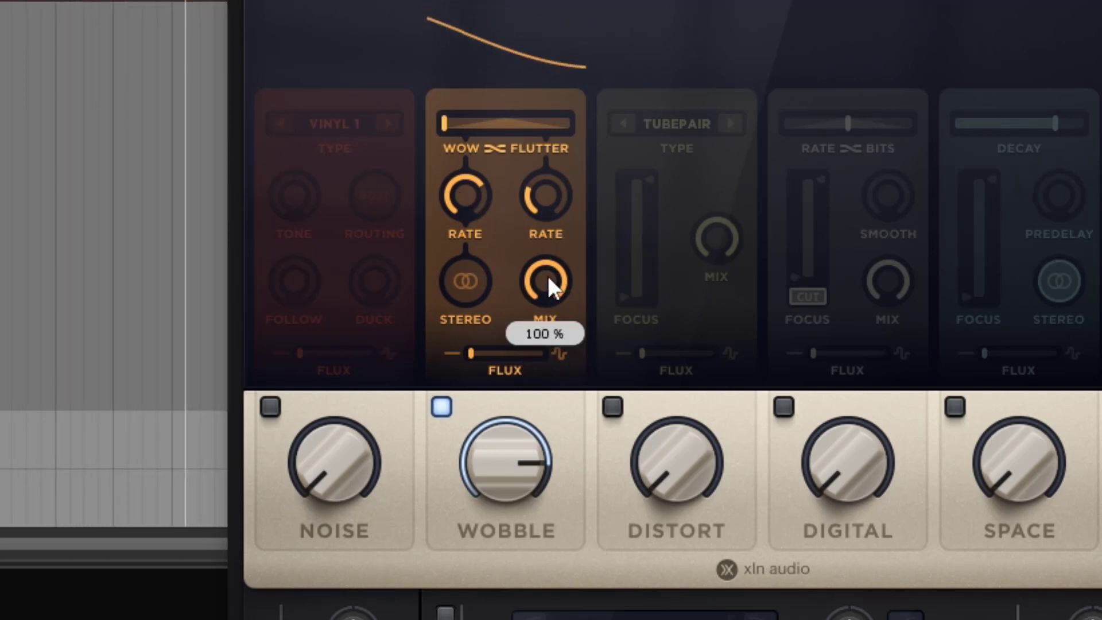
drag(548, 278, 567, 497)
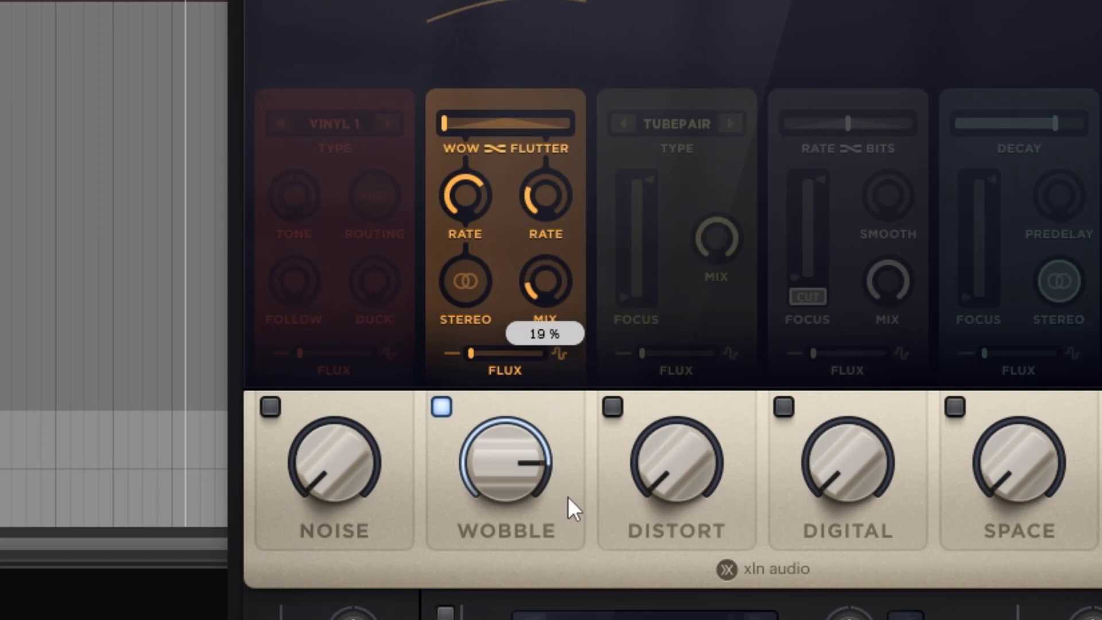
drag(557, 280, 544, 12)
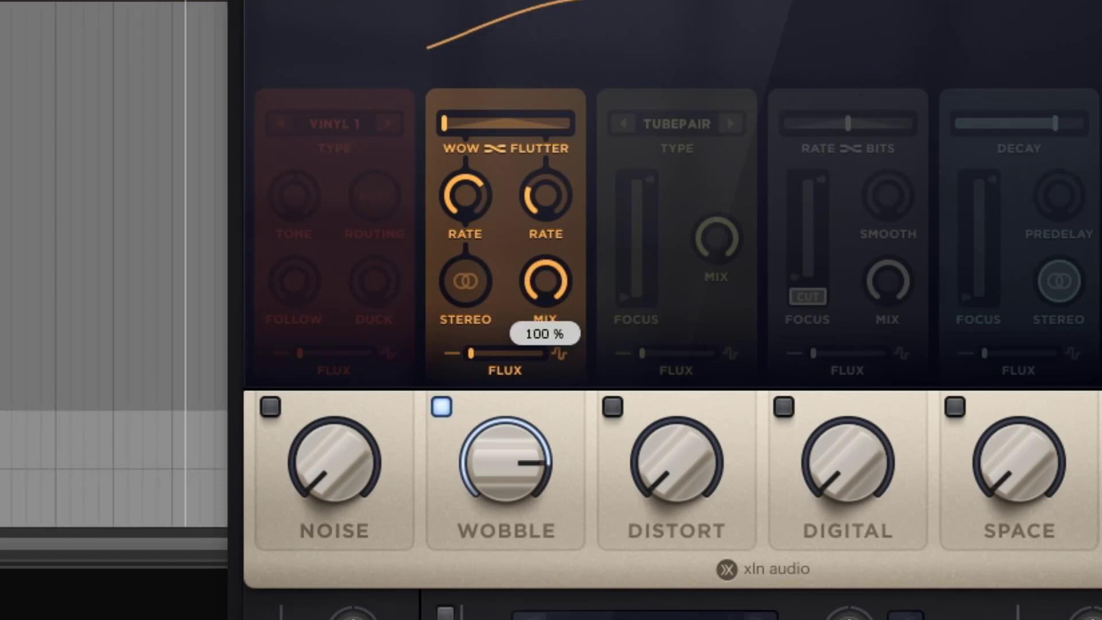
Sweep the Wow rate, shift the balance to Wow 0 % and Flutter 100 %, and lower the Wow rate to minimum
drag(471, 202, 500, 295)
drag(466, 215, 466, 131)
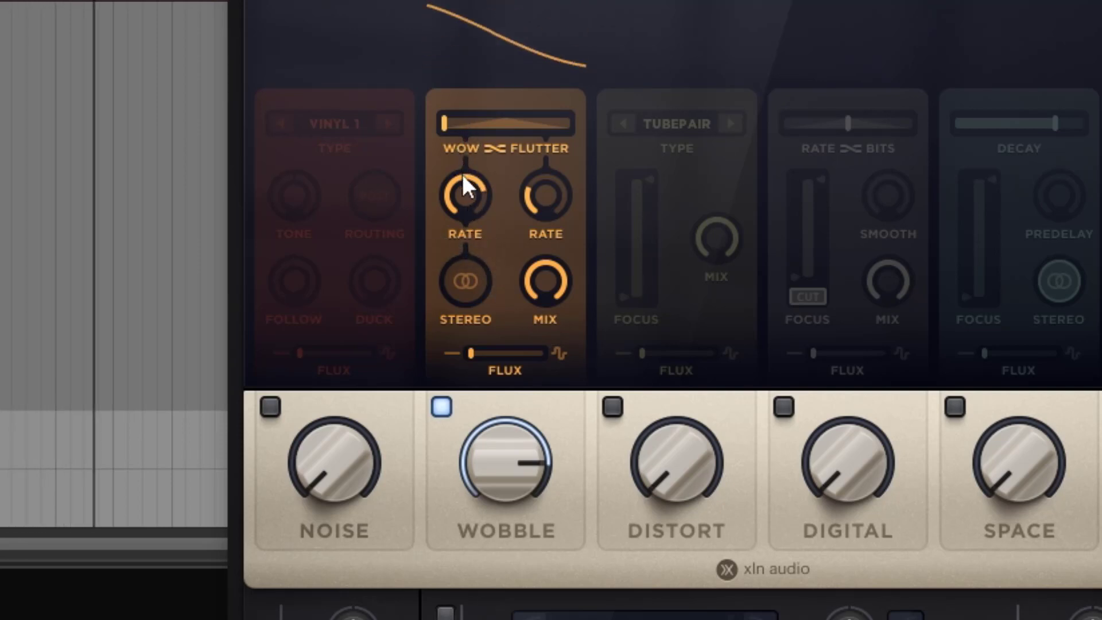
drag(463, 175, 450, 215)
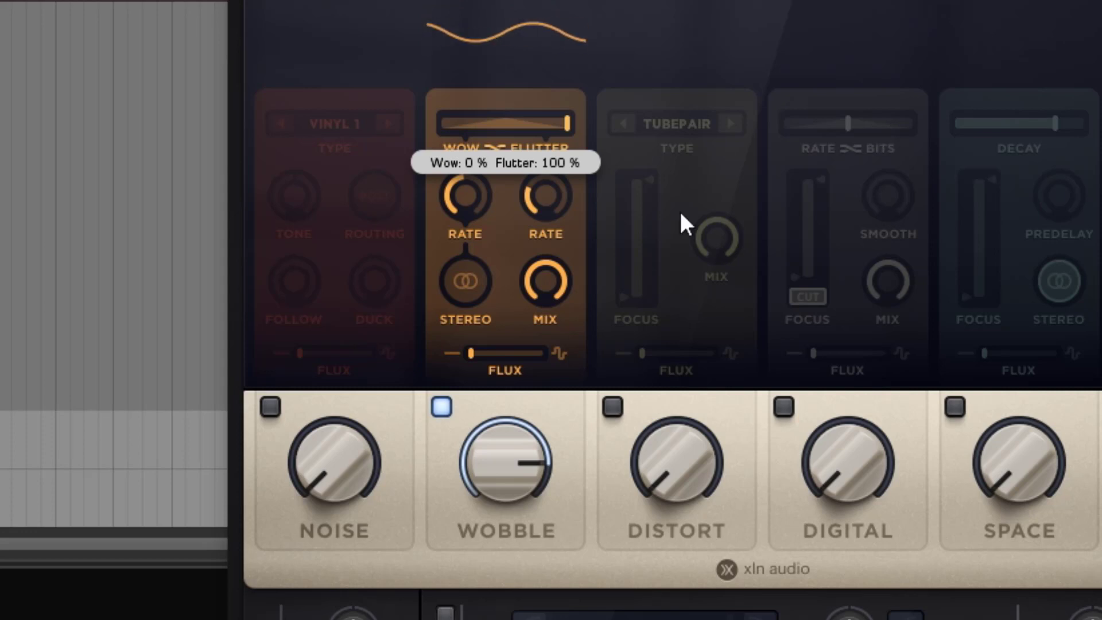
drag(463, 183, 470, 343)
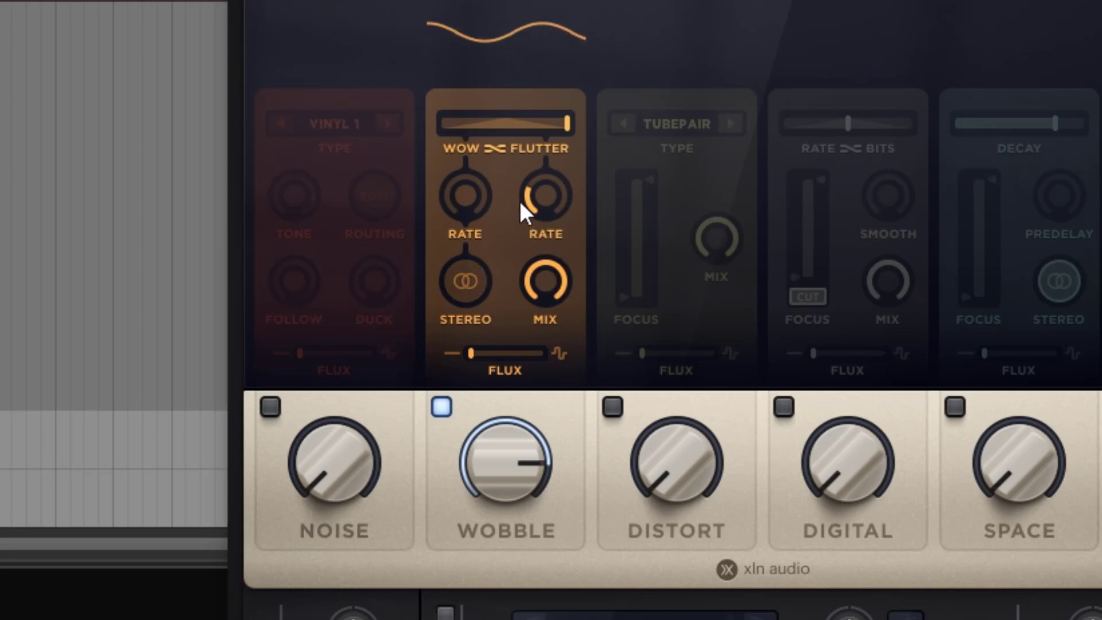
Set the Flutter rate to 6.9 Hz, then move the balance through its center to full Wow with a moderate Wow rate
drag(546, 198, 578, 269)
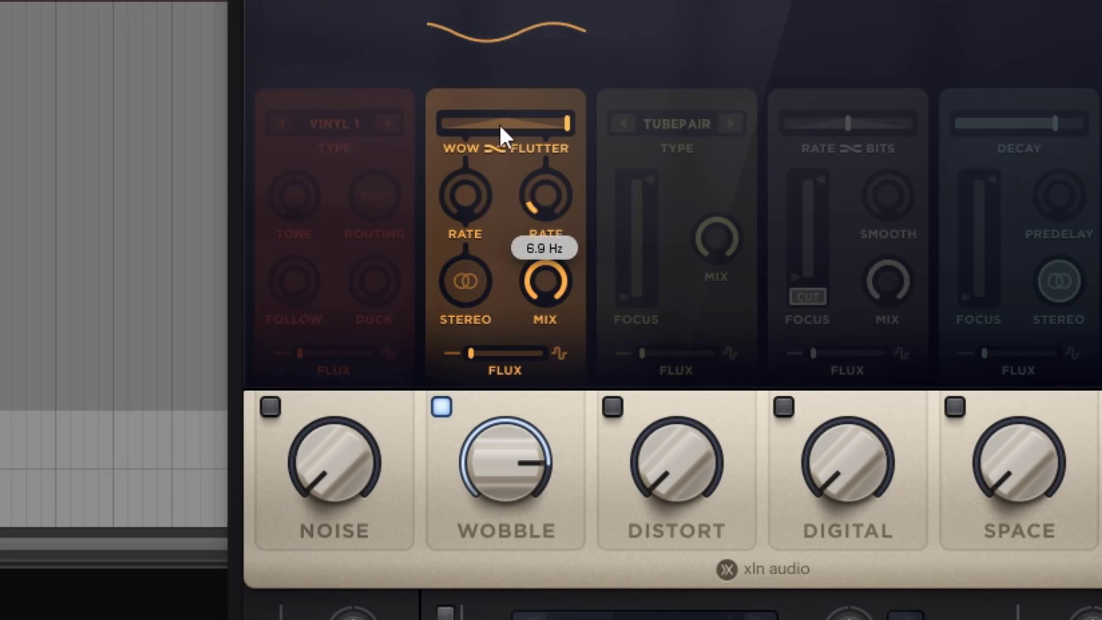
drag(500, 125, 449, 67)
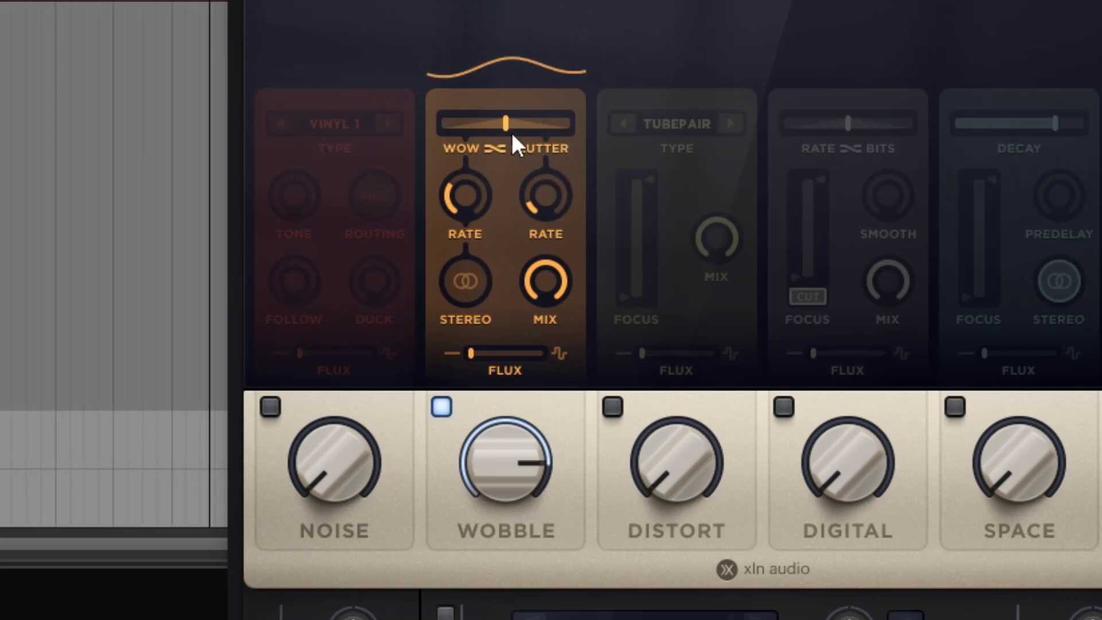
drag(509, 128, 377, 117)
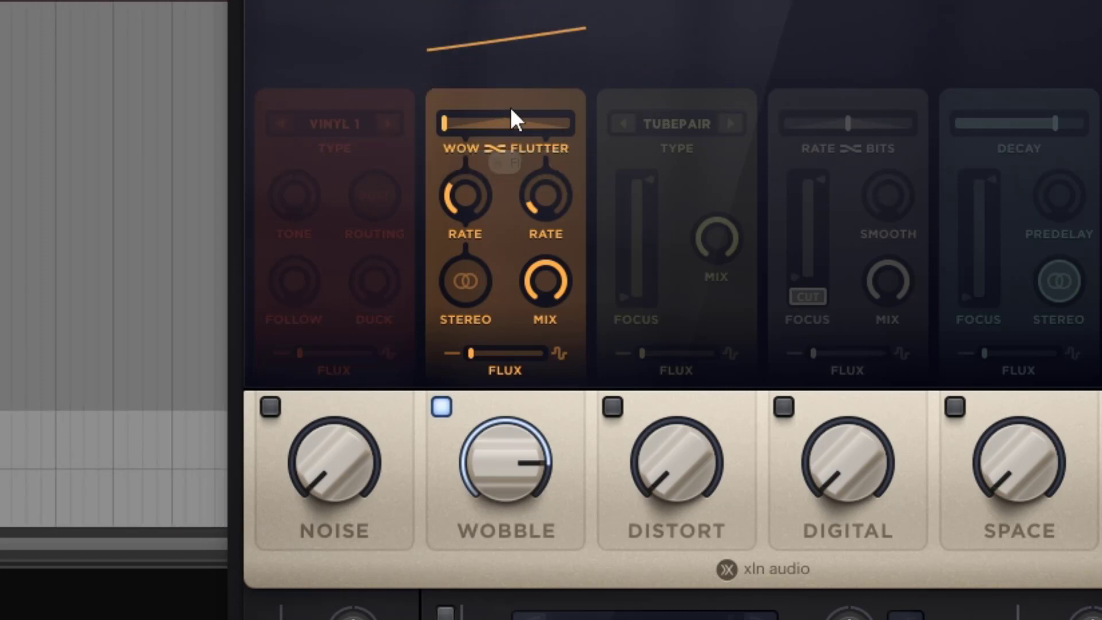
mouse_move(464, 173)
mouse_down()
mouse_move(463, 95)
mouse_move(465, 161)
mouse_up()
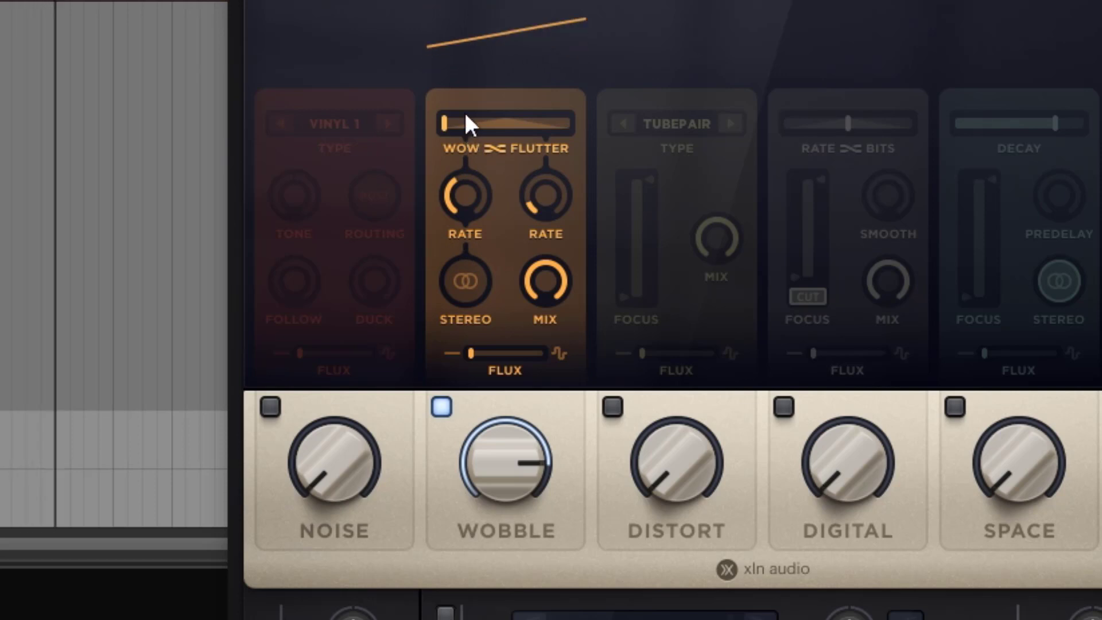
Shift the Wobble balance fully to Flutter and set the Flutter rate to 6.0 Hz
drag(451, 122, 804, 126)
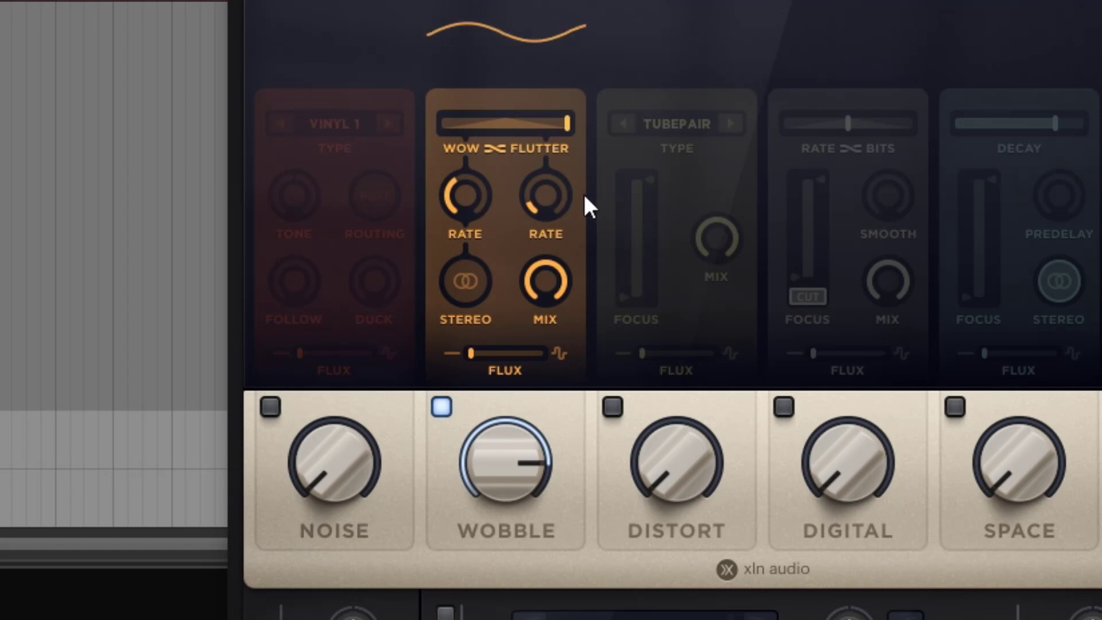
drag(560, 173, 553, 241)
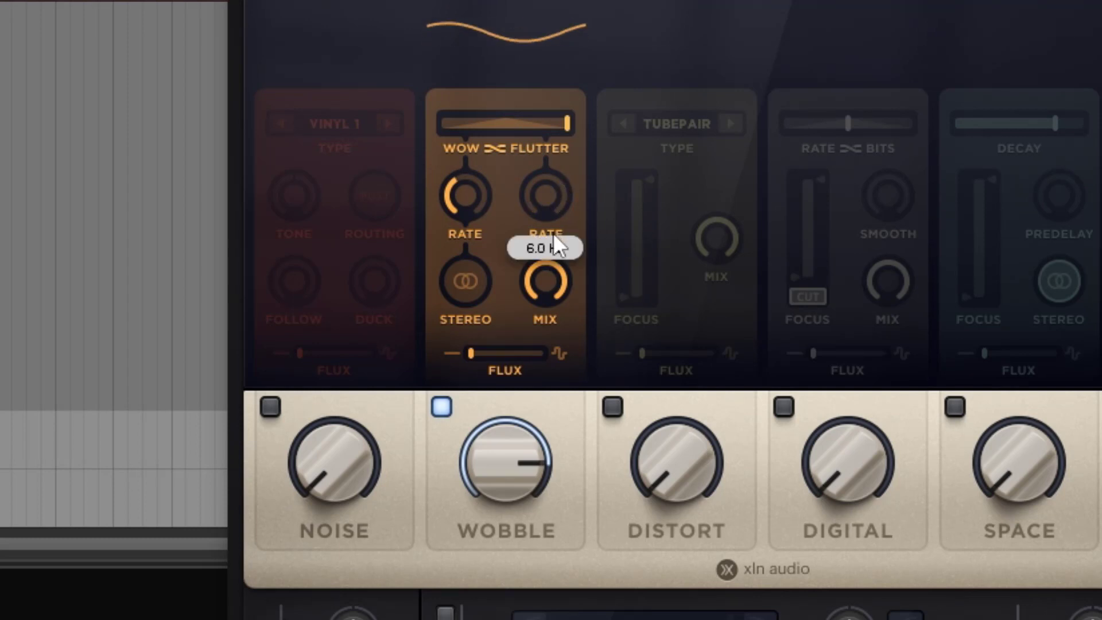
Raise the Wobble module's Flutter rate to about three quarters and center the Wow/Flutter balance
drag(561, 188, 565, 1)
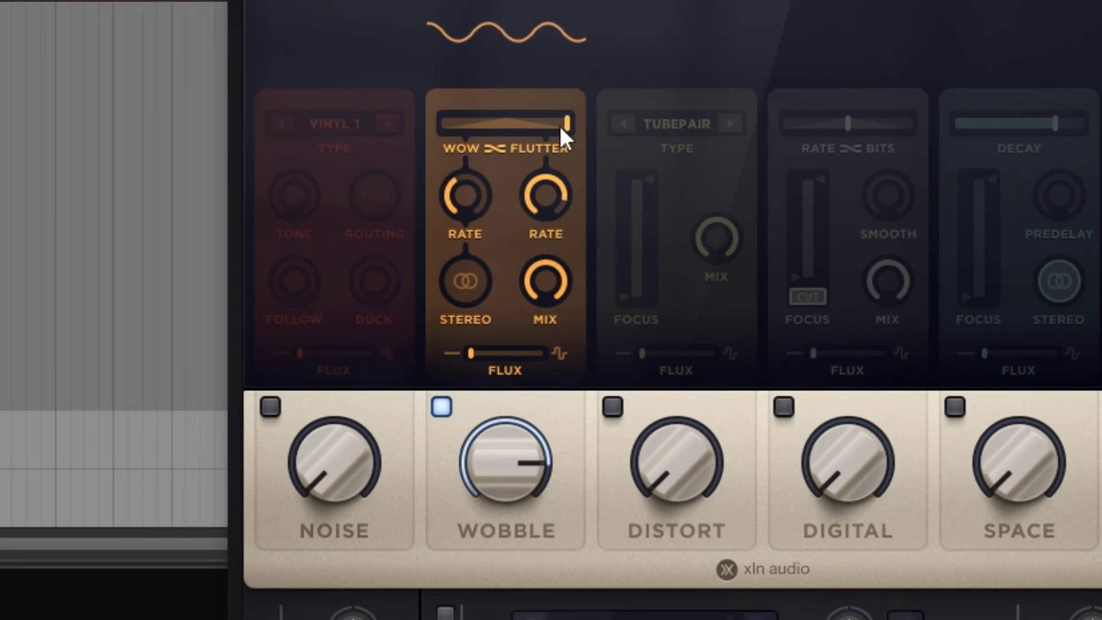
mouse_move(560, 118)
drag(558, 118, 498, 121)
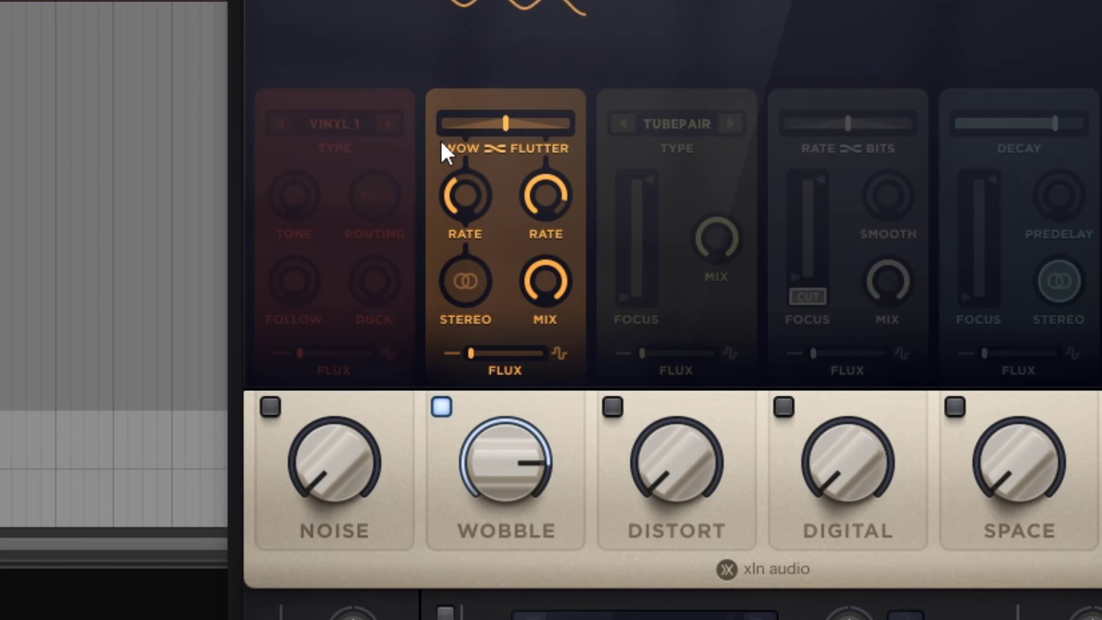
Turn on Wobble's Stereo option, lower the Wow rate, and set the Flutter rate to 7.5 Hz
click(463, 288)
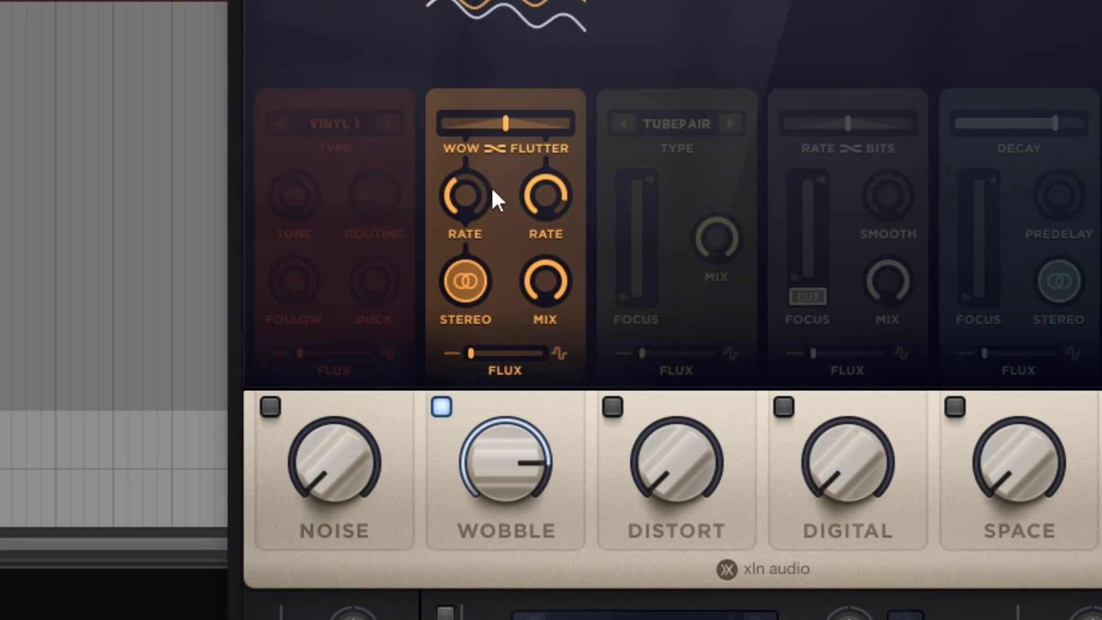
drag(557, 221, 548, 336)
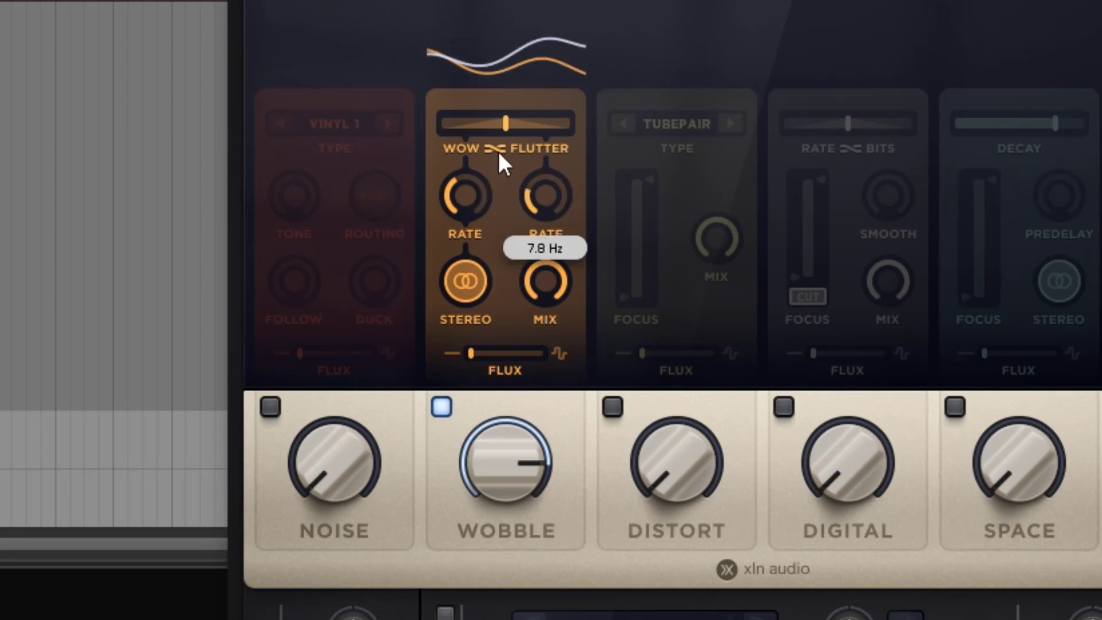
drag(467, 213, 460, 246)
mouse_move(528, 199)
mouse_down()
mouse_move(534, 221)
mouse_move(534, 210)
mouse_up()
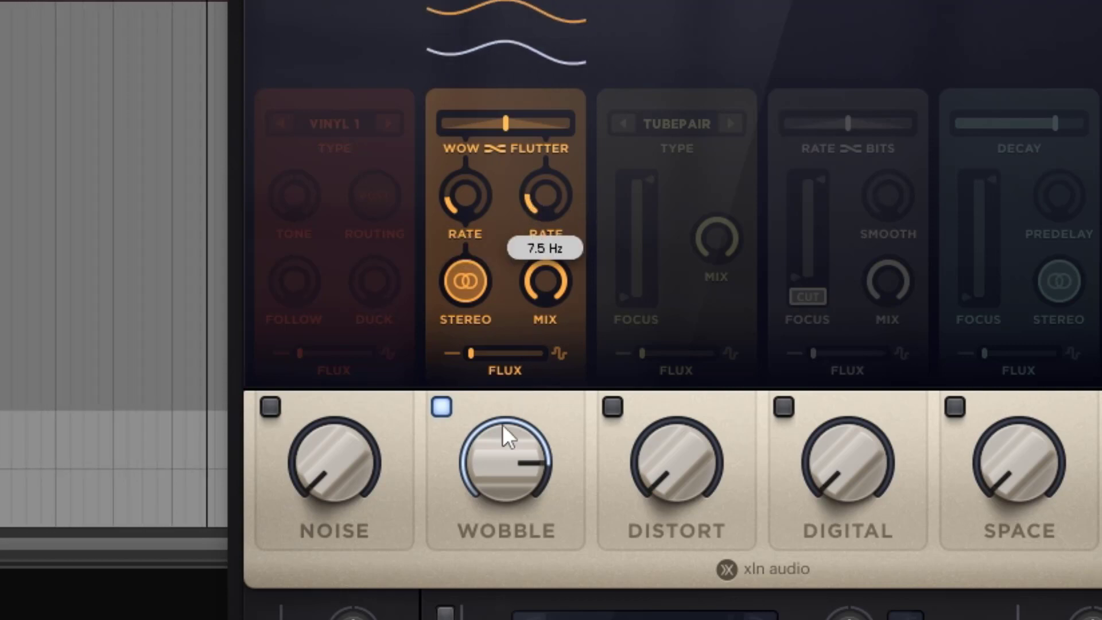
Lower the Wobble amount to roughly a fifth and compare it against the bypassed sound
drag(504, 438, 494, 617)
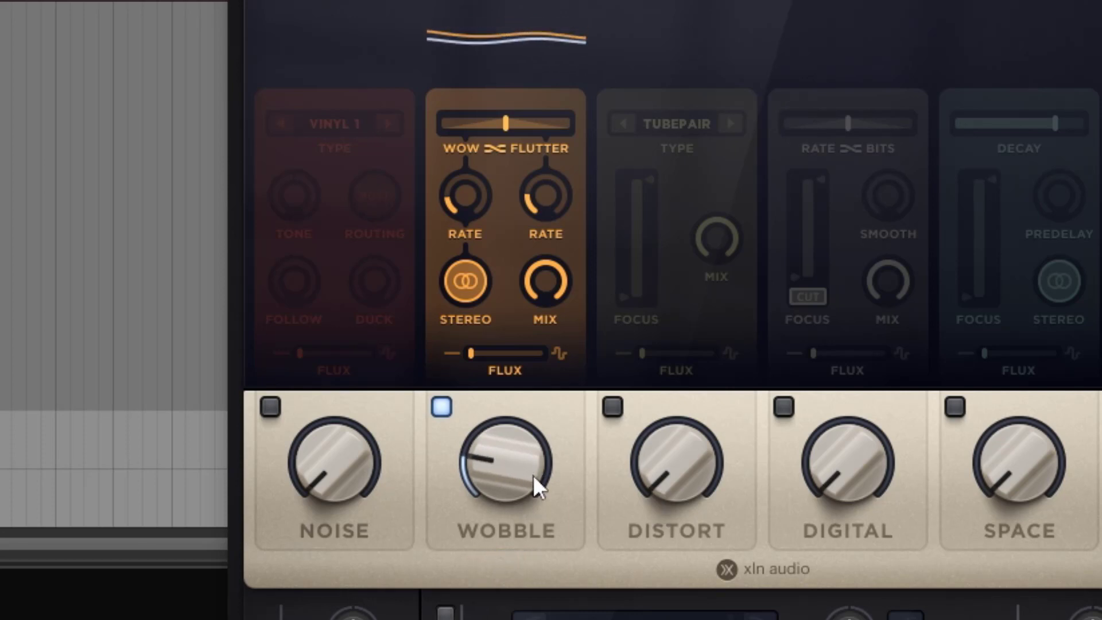
click(442, 407)
click(441, 407)
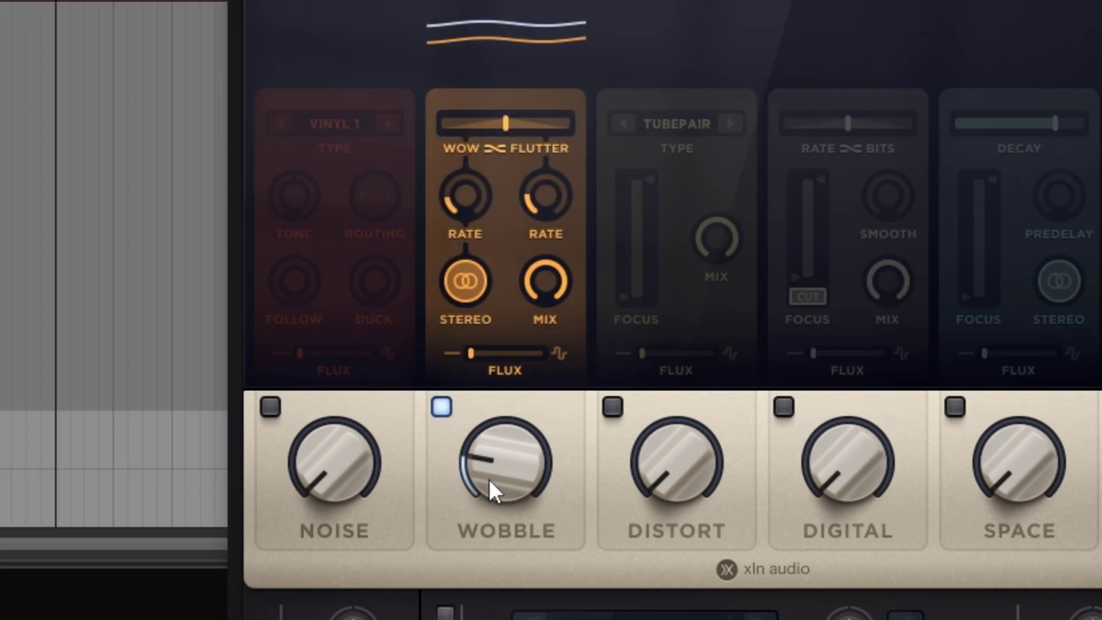
drag(499, 495, 501, 510)
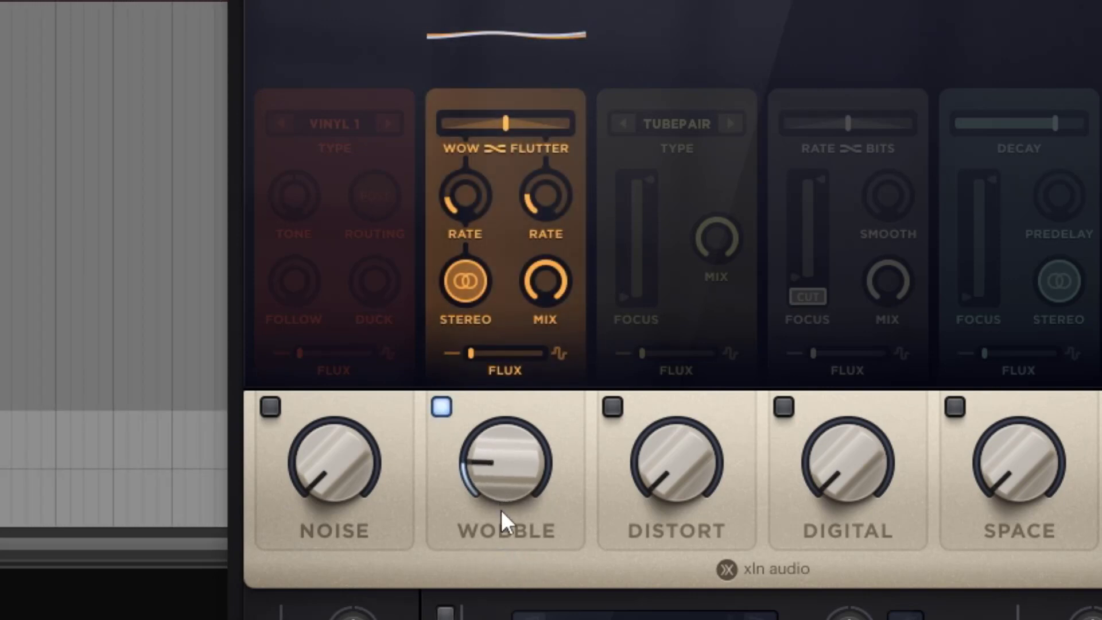
Raise the Wow and Flutter rates to around half or higher and set Wobble's Flux to maximum
drag(472, 198, 473, 147)
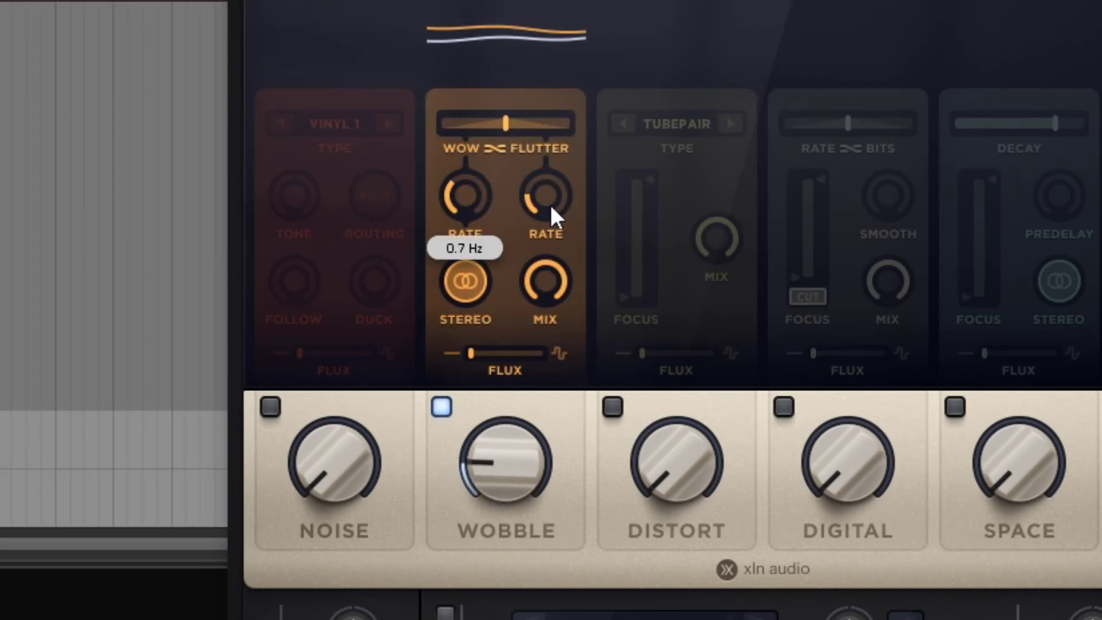
drag(550, 205, 532, 71)
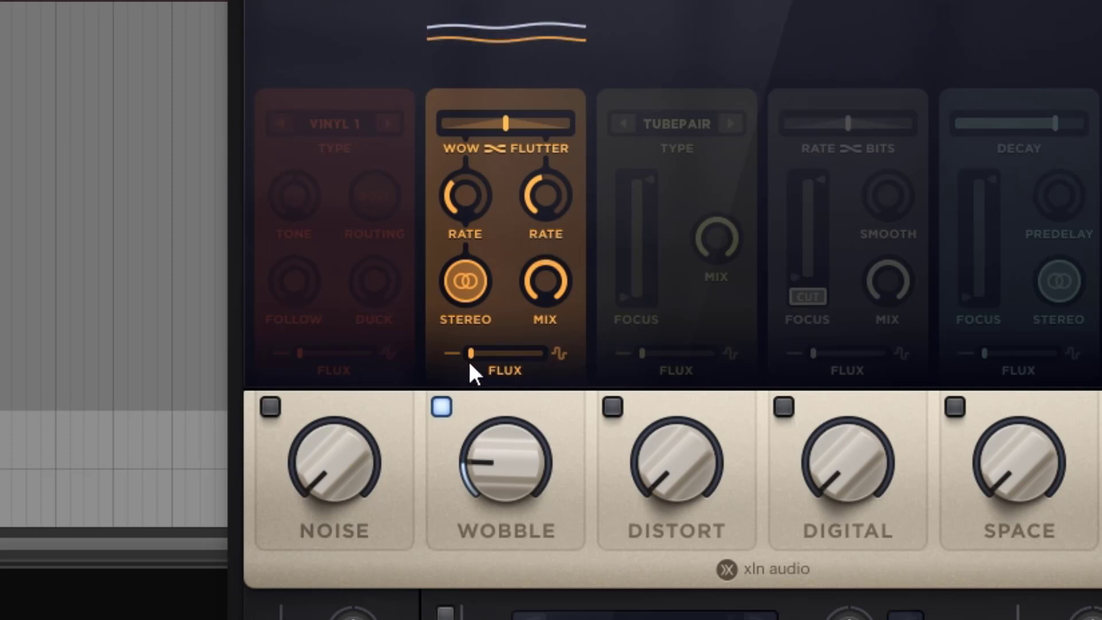
drag(473, 354, 544, 354)
drag(545, 205, 485, 148)
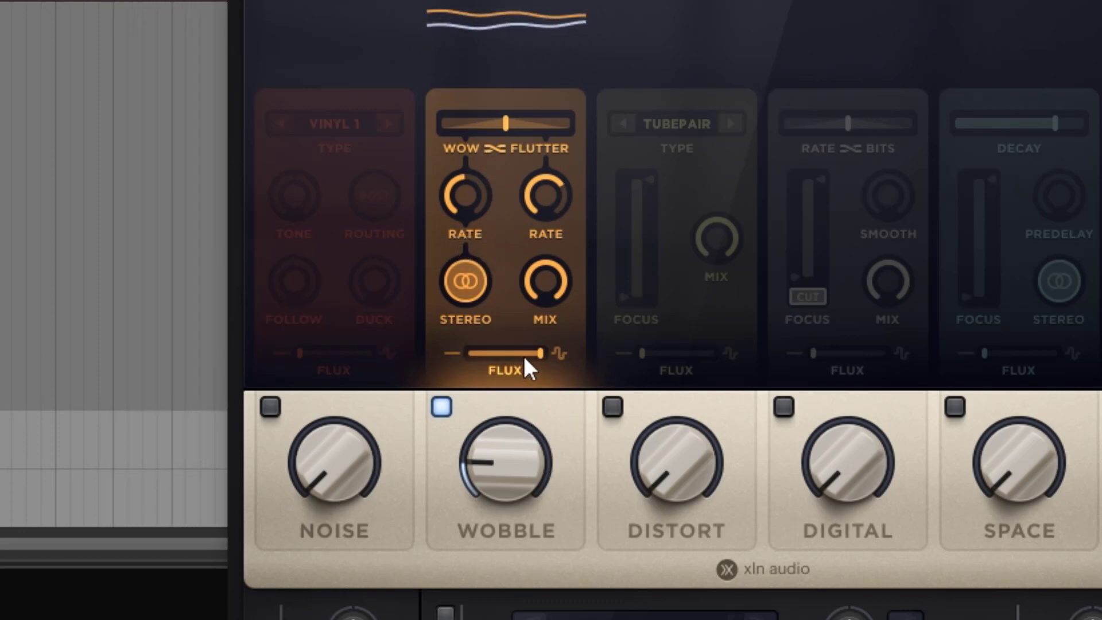
Set the Wobble amount to 21 %, then turn off its Stereo option and set Flux to 0 %
mouse_move(489, 467)
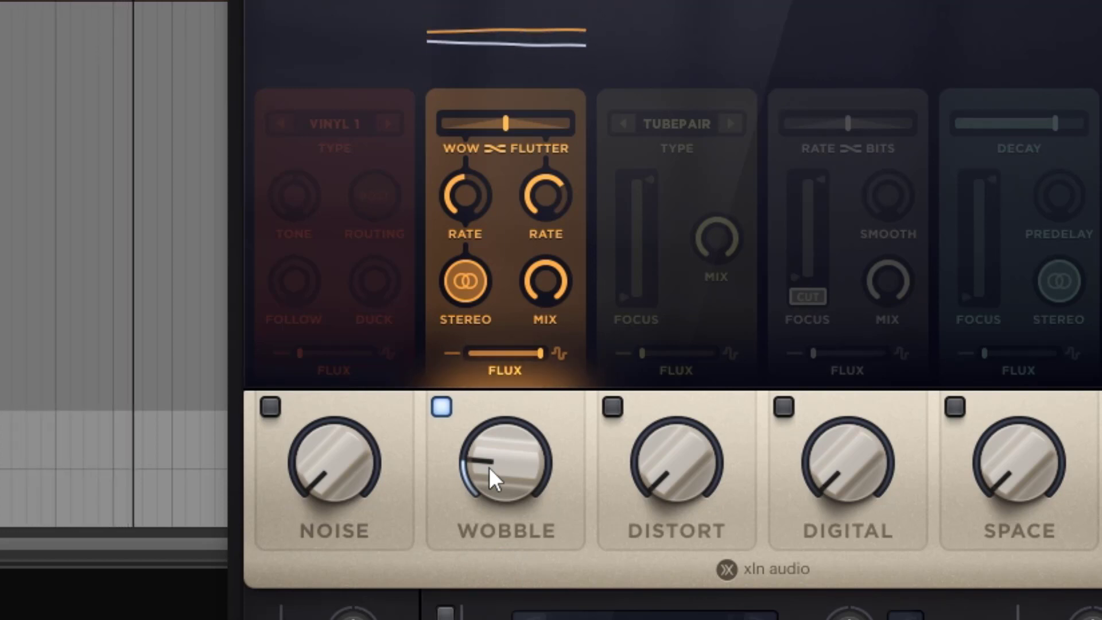
drag(488, 468, 488, 444)
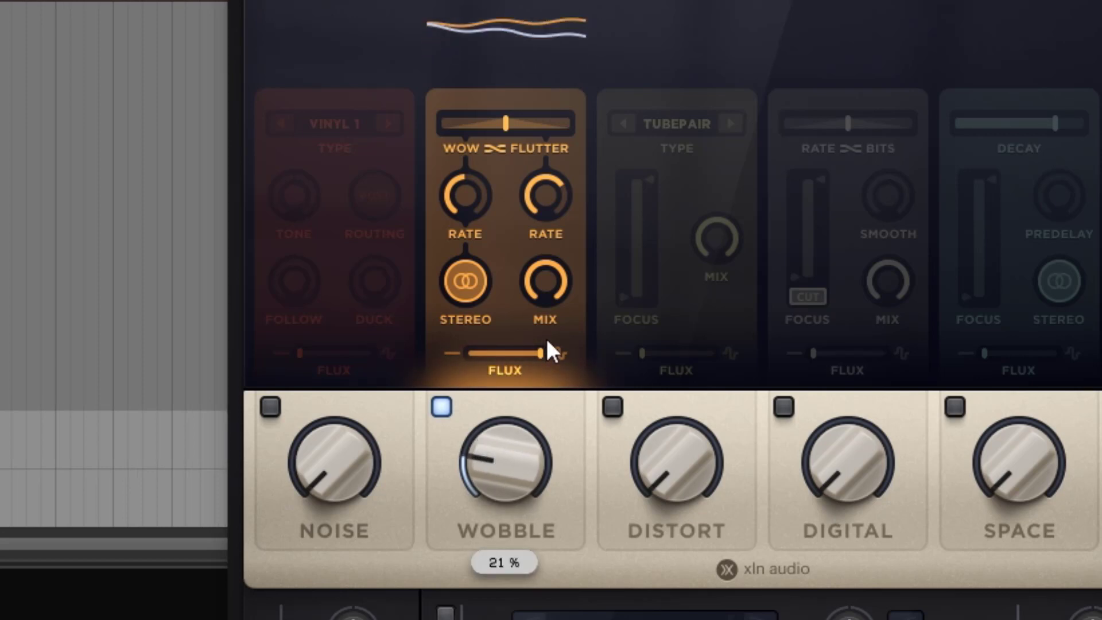
click(475, 290)
drag(511, 353, 450, 370)
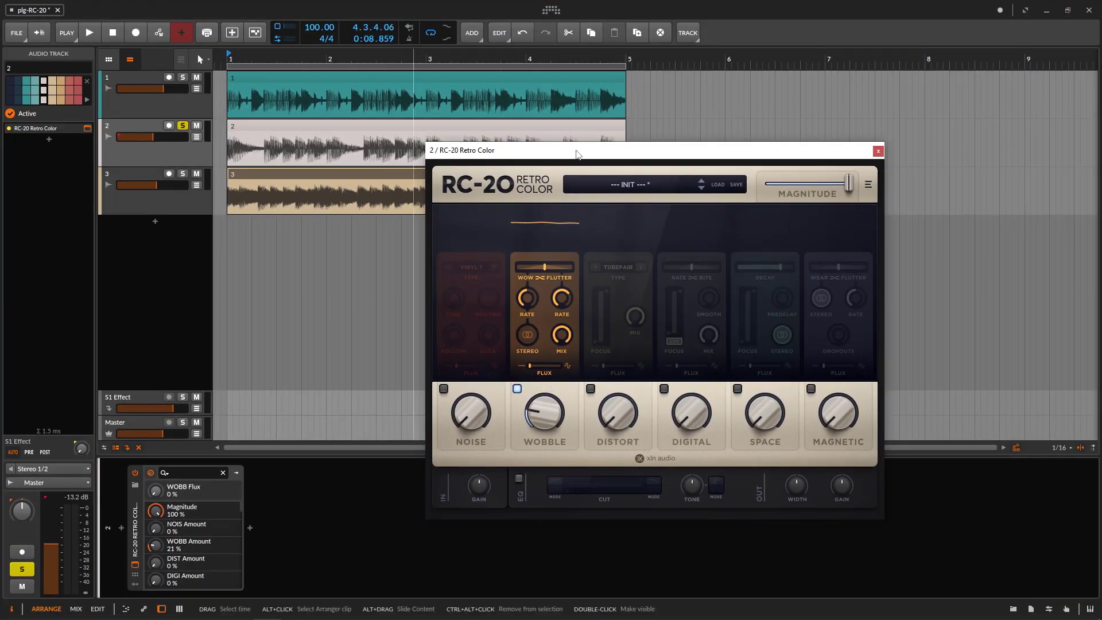
drag(577, 154, 561, 184)
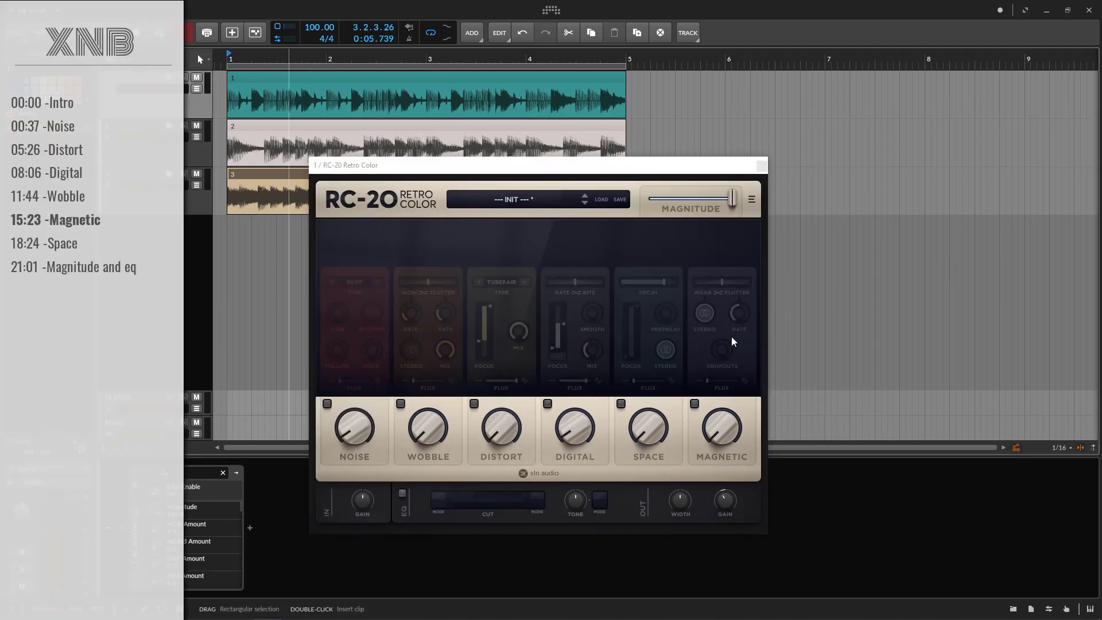
Enable the Magnetic module on track 1, start playback, and solo that track
click(717, 417)
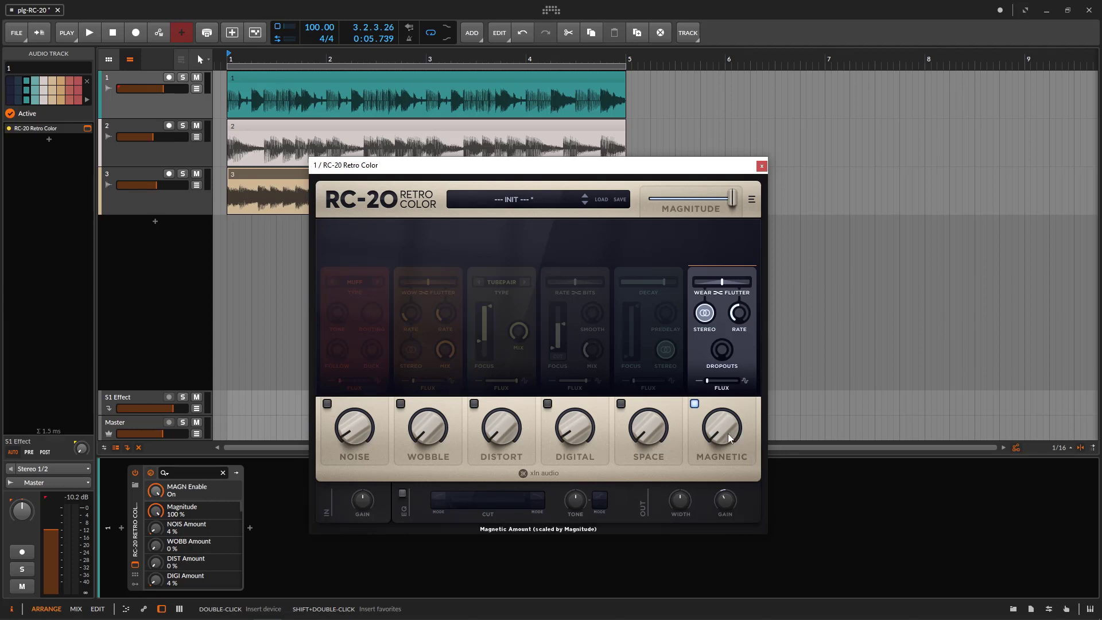
key(space)
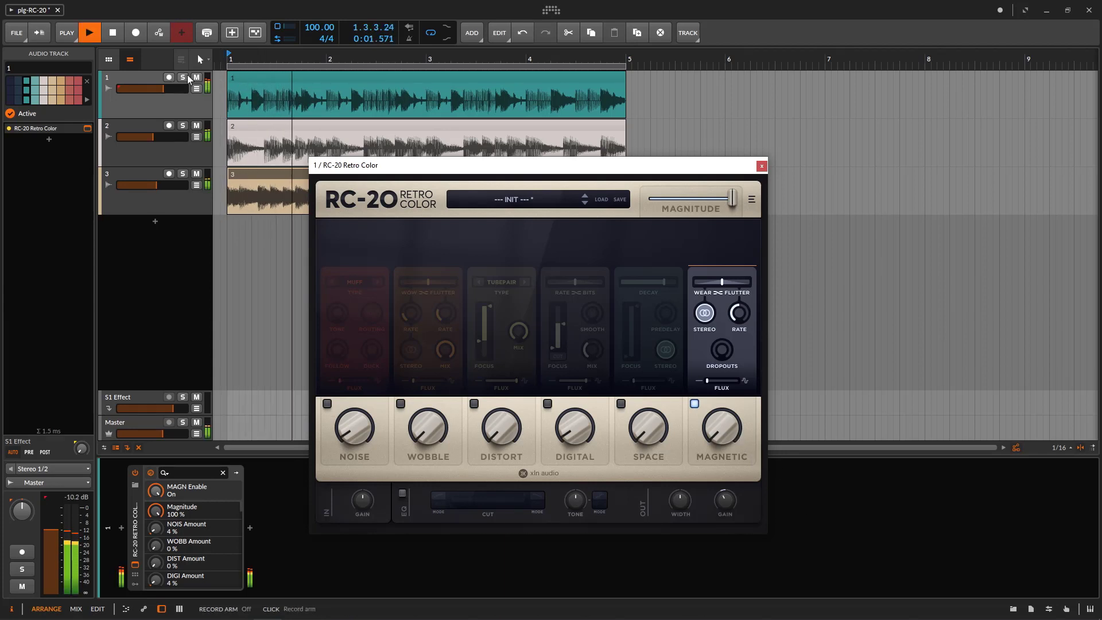
click(183, 77)
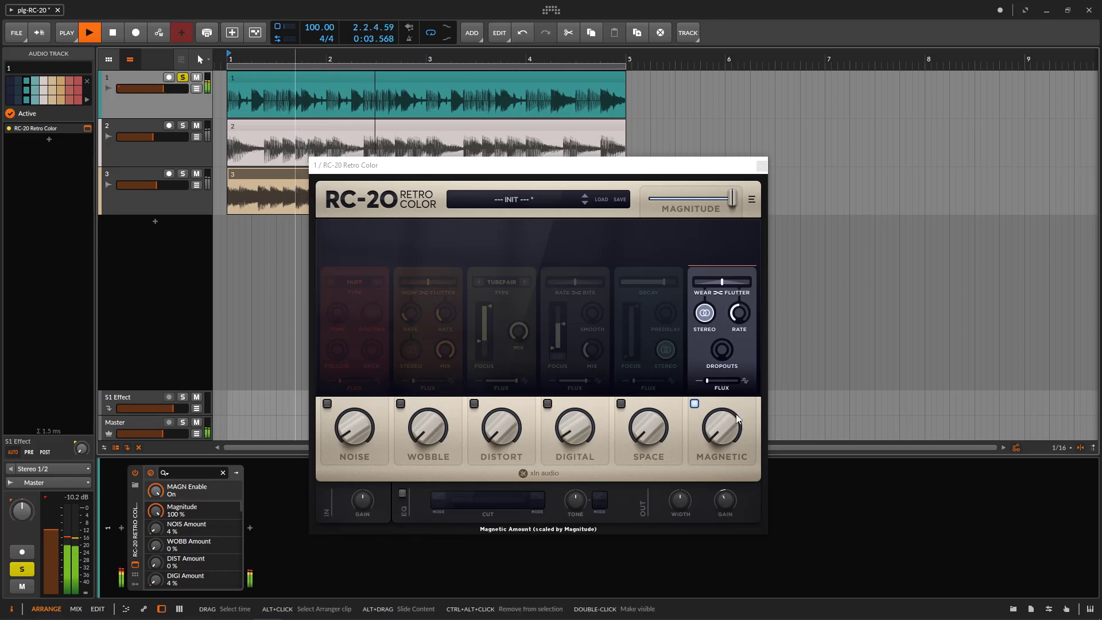
Shift the Magnetic balance fully to Wear and raise the Magnetic amount past 56 % to about three quarters
click(720, 284)
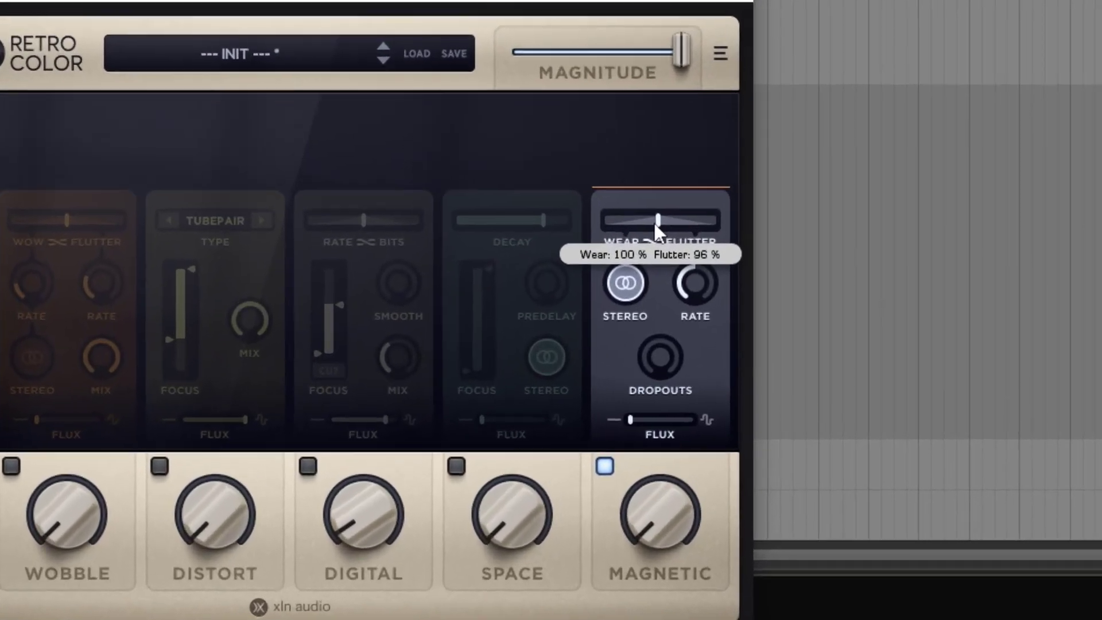
drag(722, 286, 690, 287)
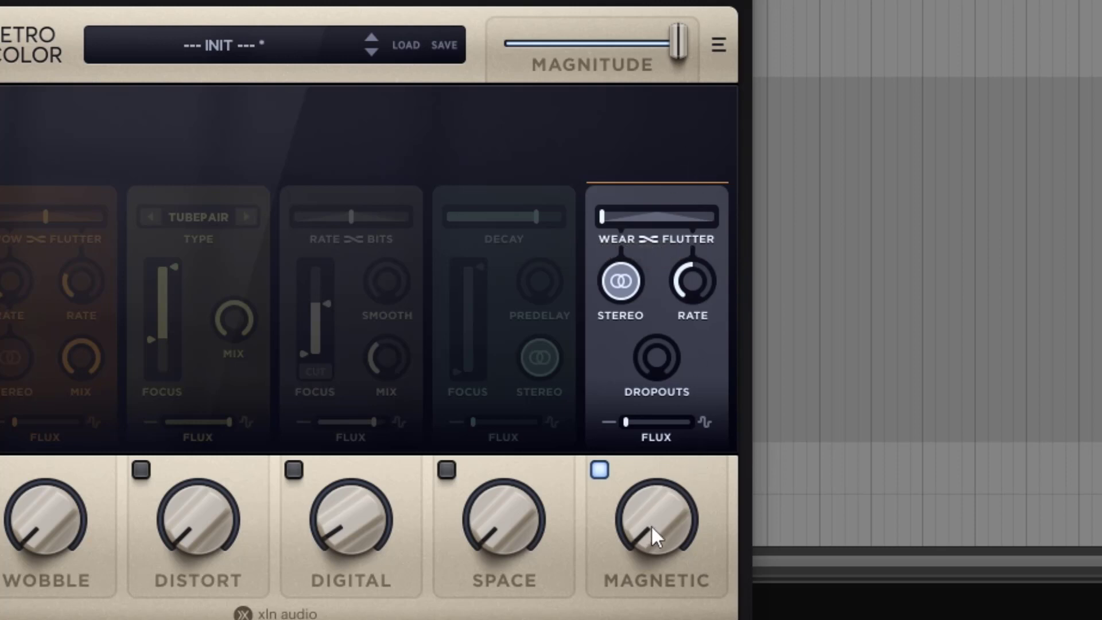
drag(651, 525, 609, 203)
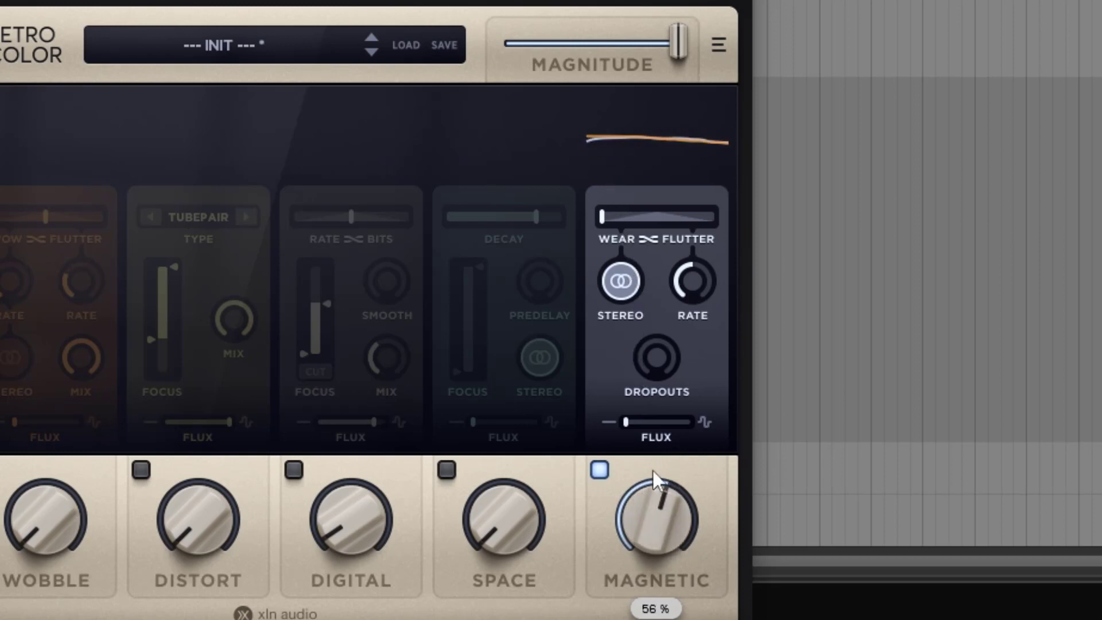
drag(653, 471, 620, 288)
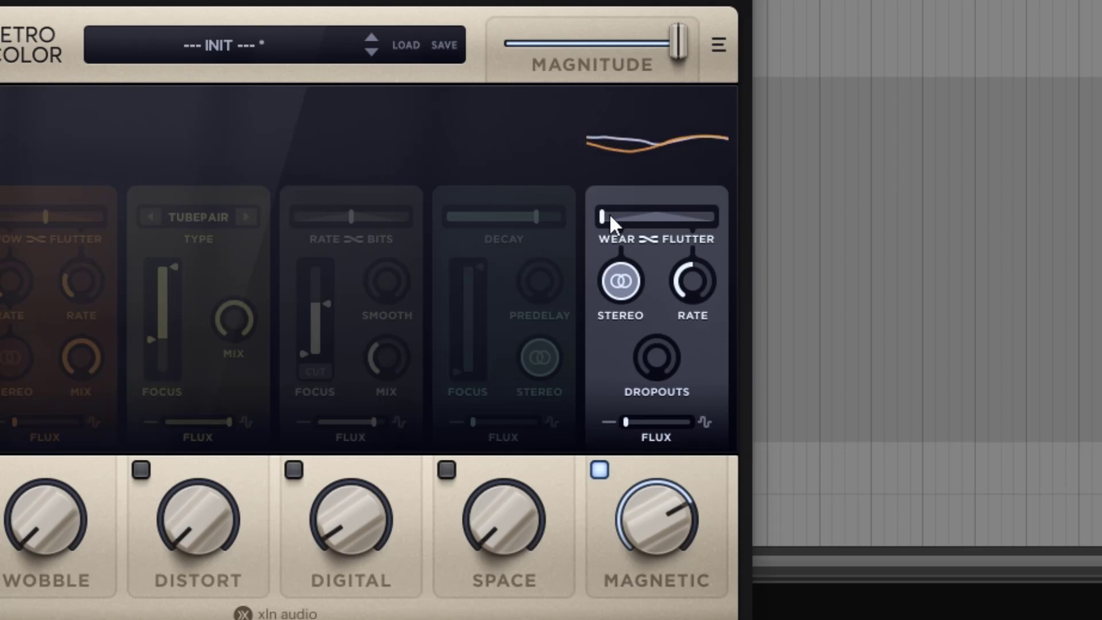
Turn off Magnetic's Stereo option, then raise its amount to about 80 % and Dropouts to roughly three quarters
click(620, 276)
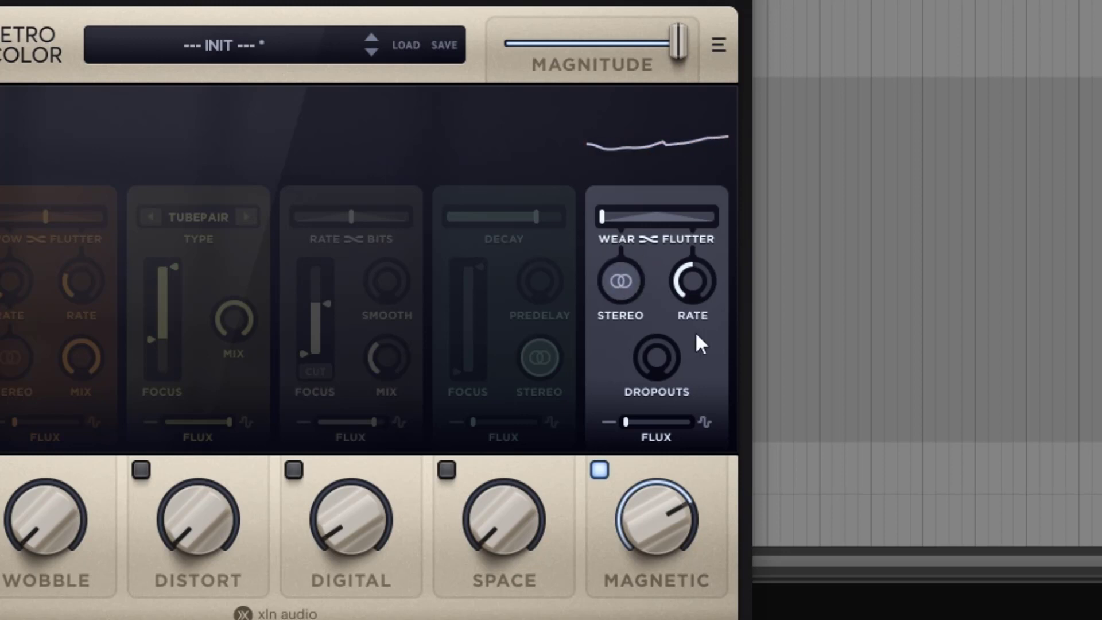
drag(669, 528, 656, 510)
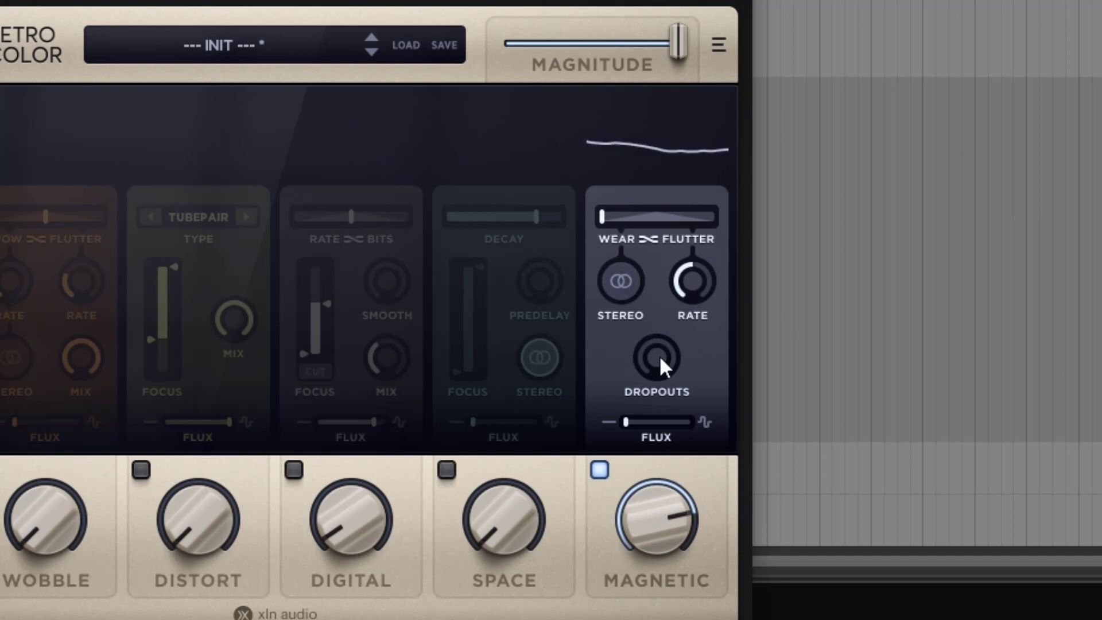
drag(659, 355, 644, 201)
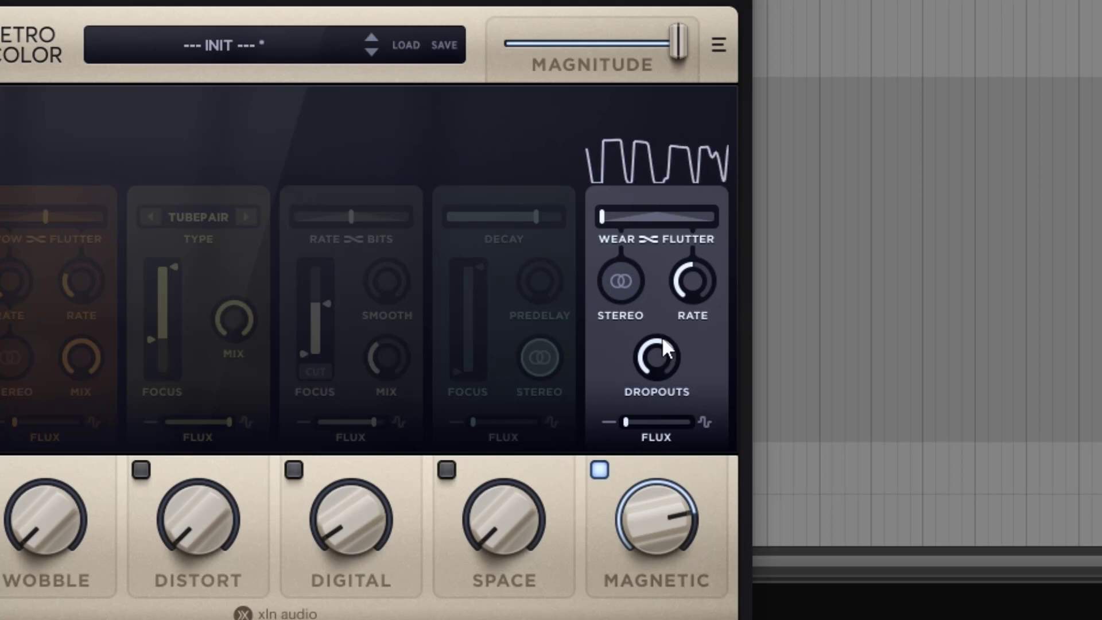
drag(663, 339, 660, 355)
drag(660, 355, 660, 339)
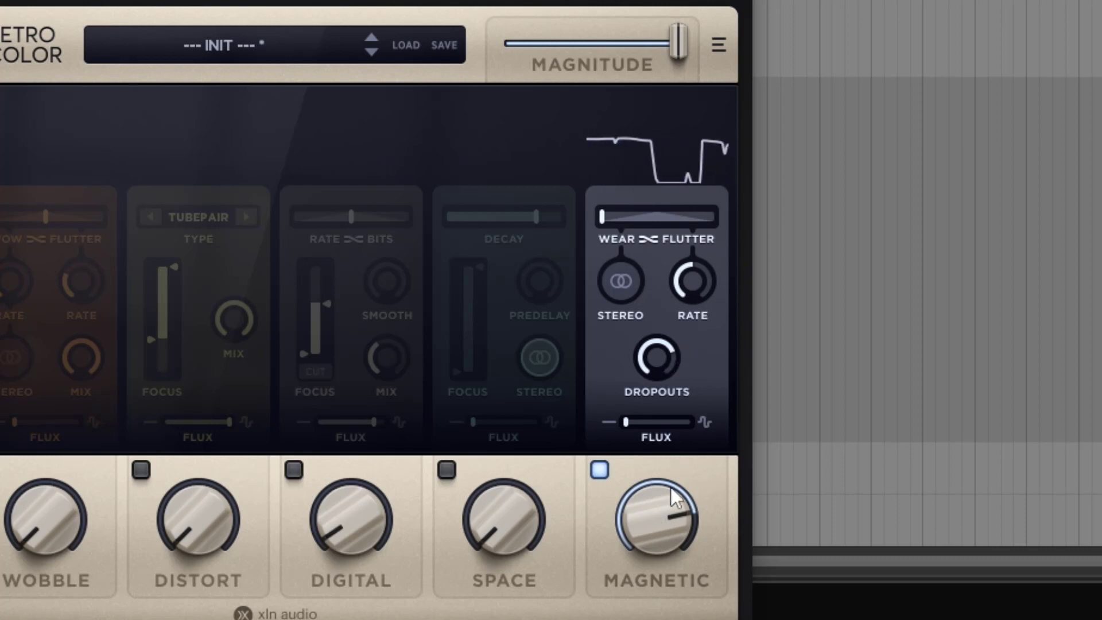
Test the Magnetic amount at 53 % and 11 %, then lower Dropouts to a small amount
drag(662, 510, 662, 619)
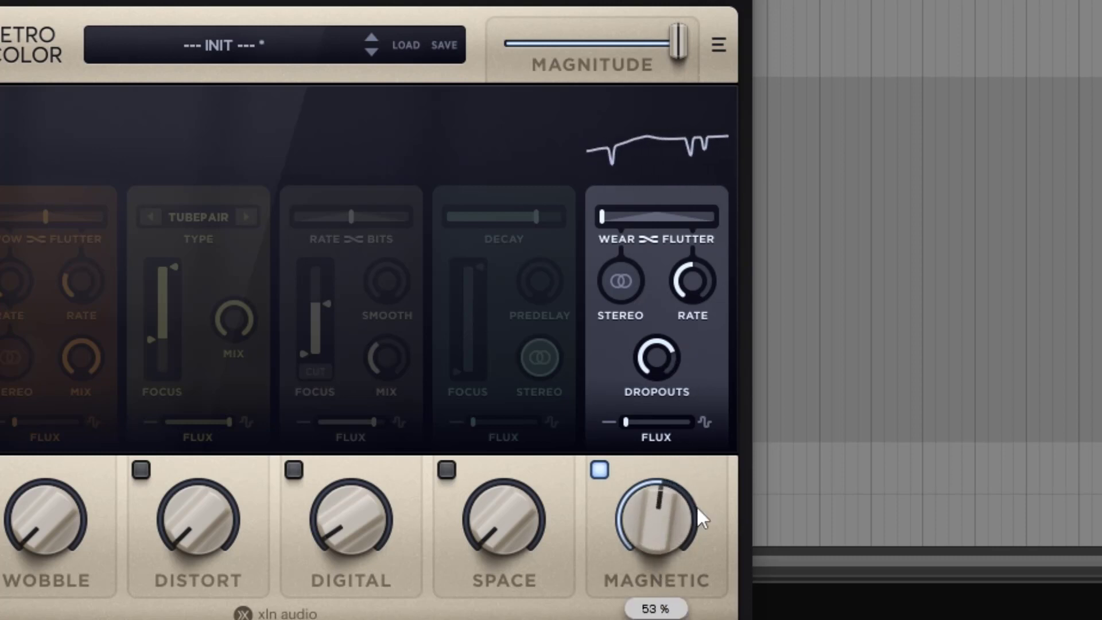
drag(658, 523, 659, 484)
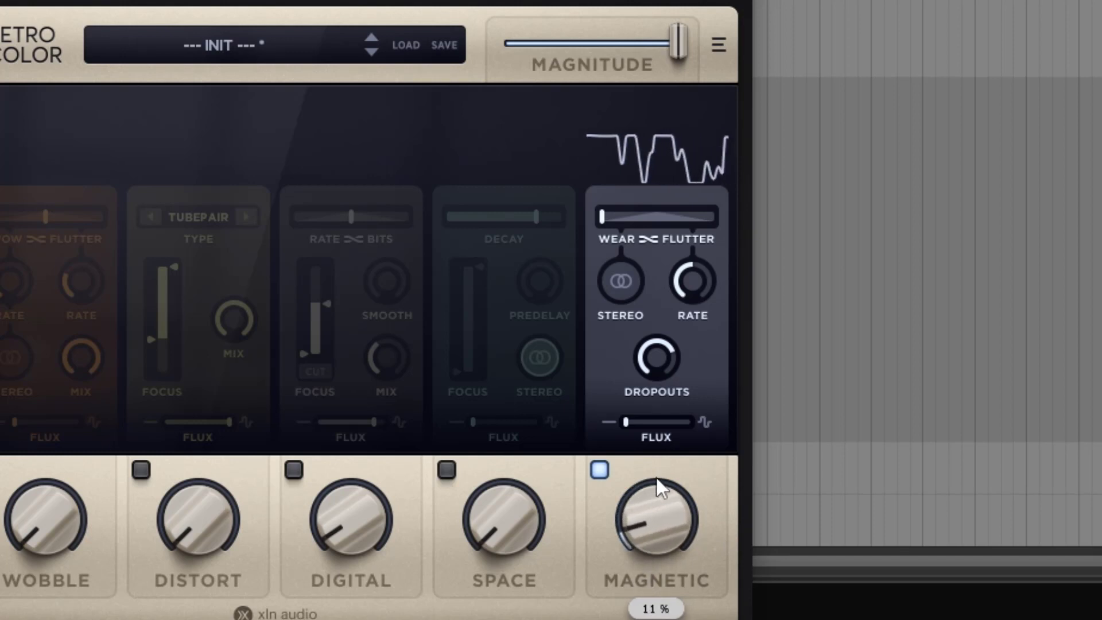
drag(667, 367, 679, 484)
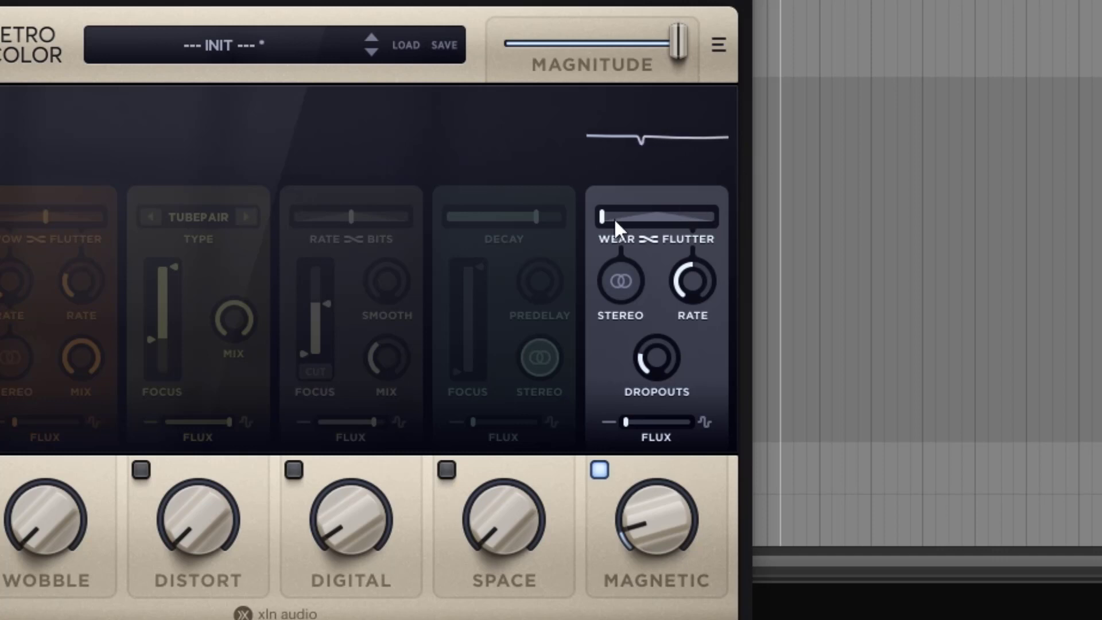
Shift the Magnetic balance fully to Flutter with a high rate and amount, and turn Dropouts down to zero
drag(615, 218, 809, 298)
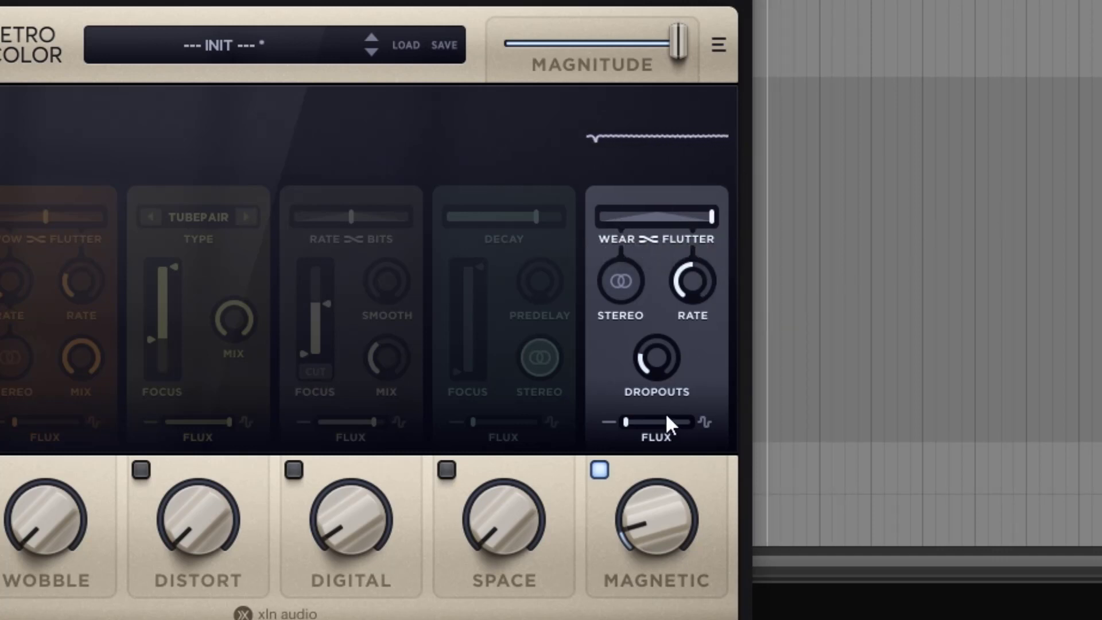
drag(660, 505, 711, 203)
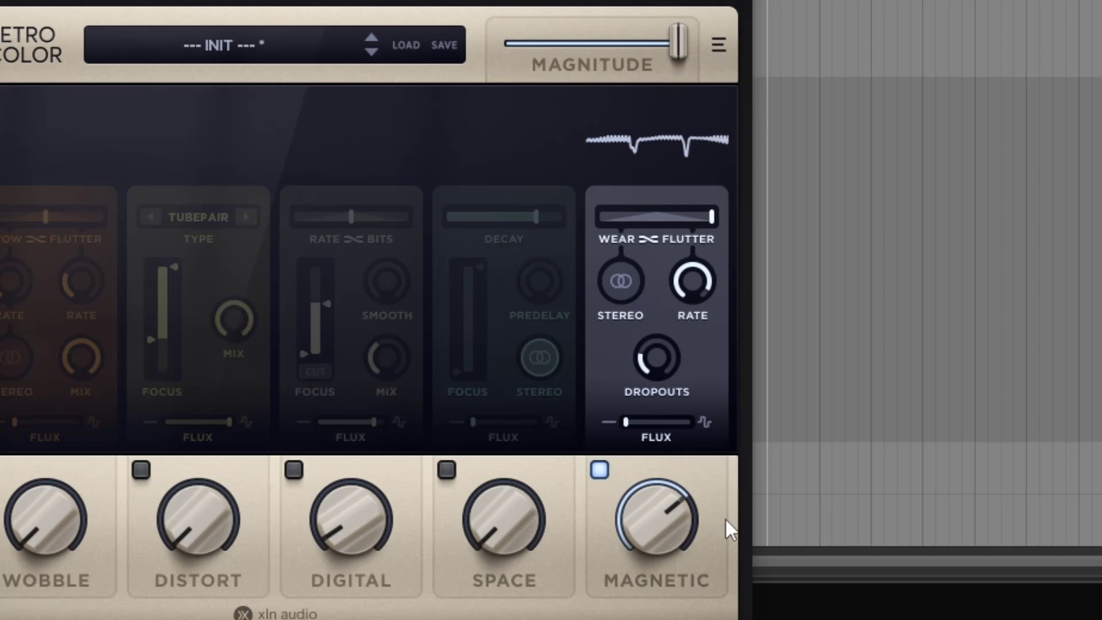
drag(652, 355, 661, 473)
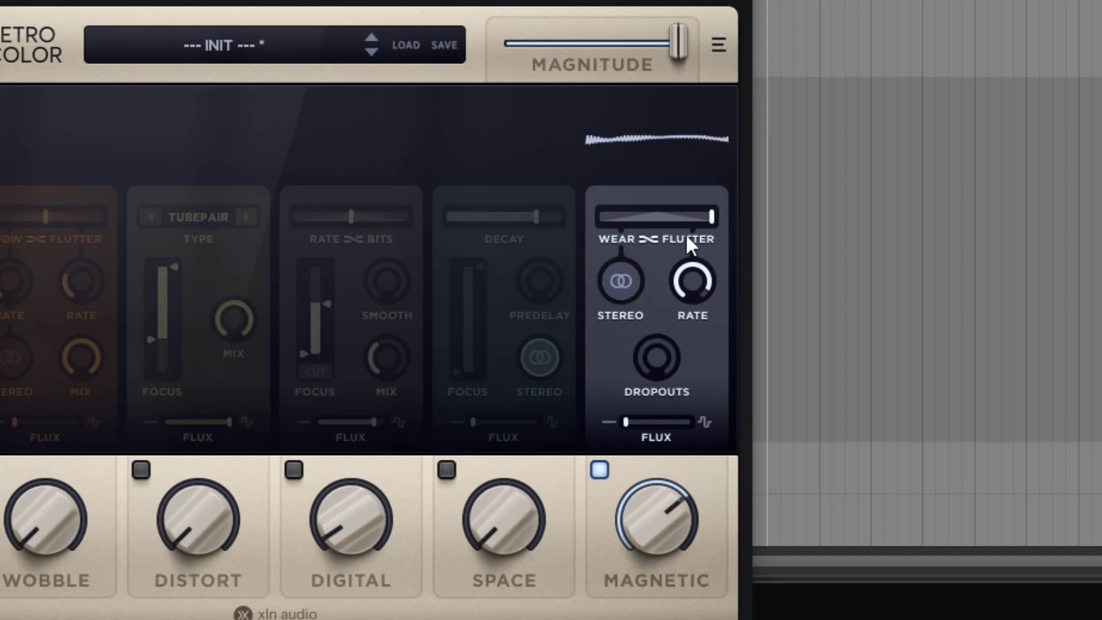
Raise the Magnetic amount to maximum and set the module's Flux to maximum
drag(700, 521, 674, 438)
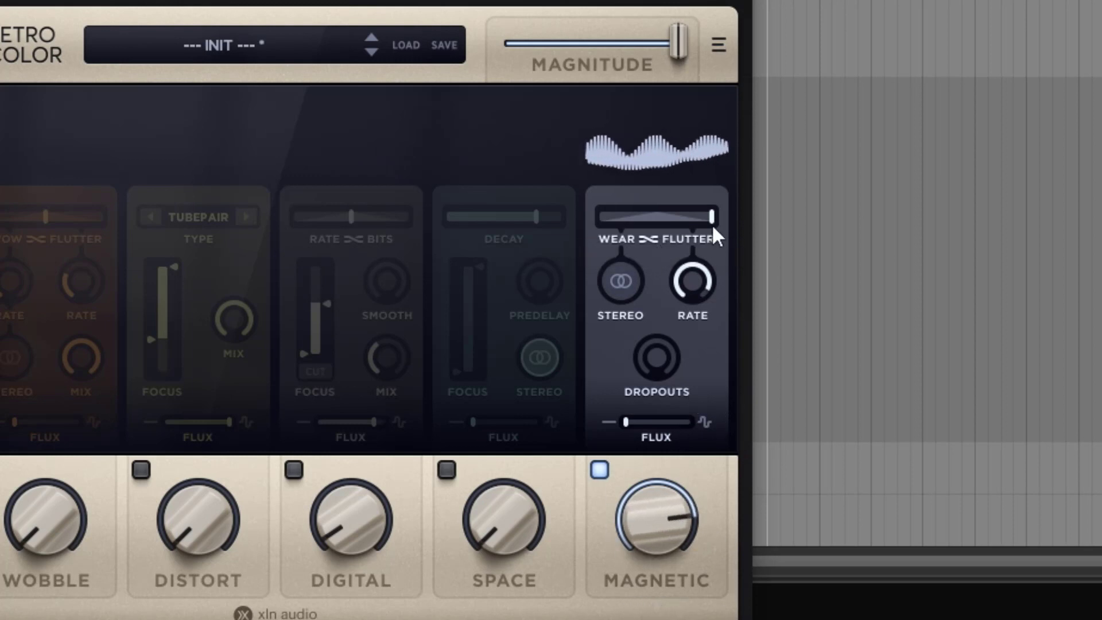
drag(668, 478, 653, 347)
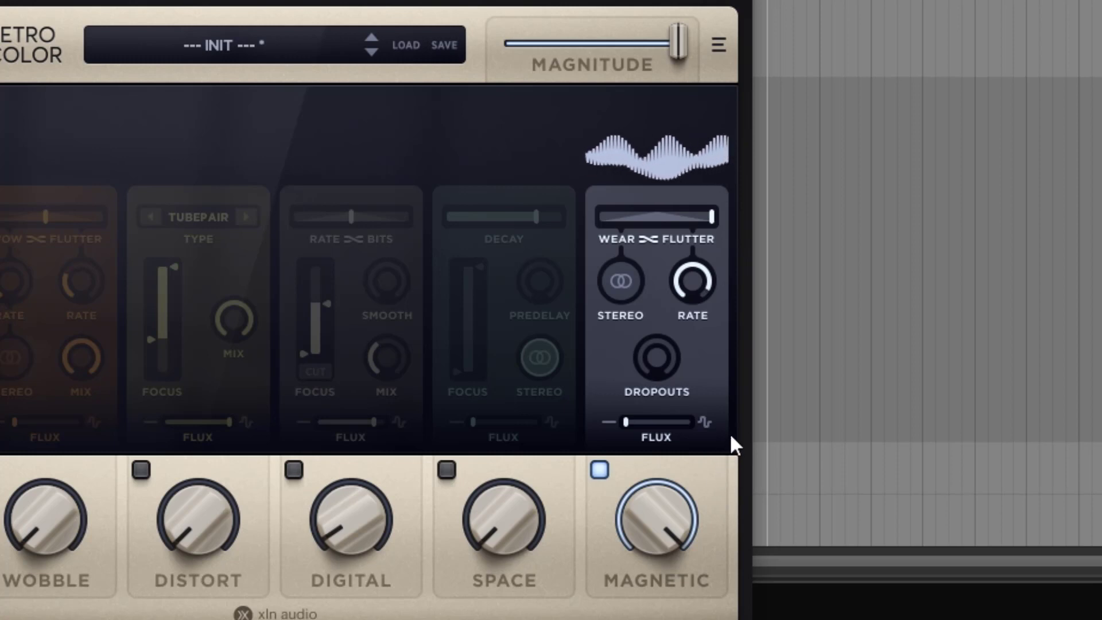
drag(630, 422, 721, 428)
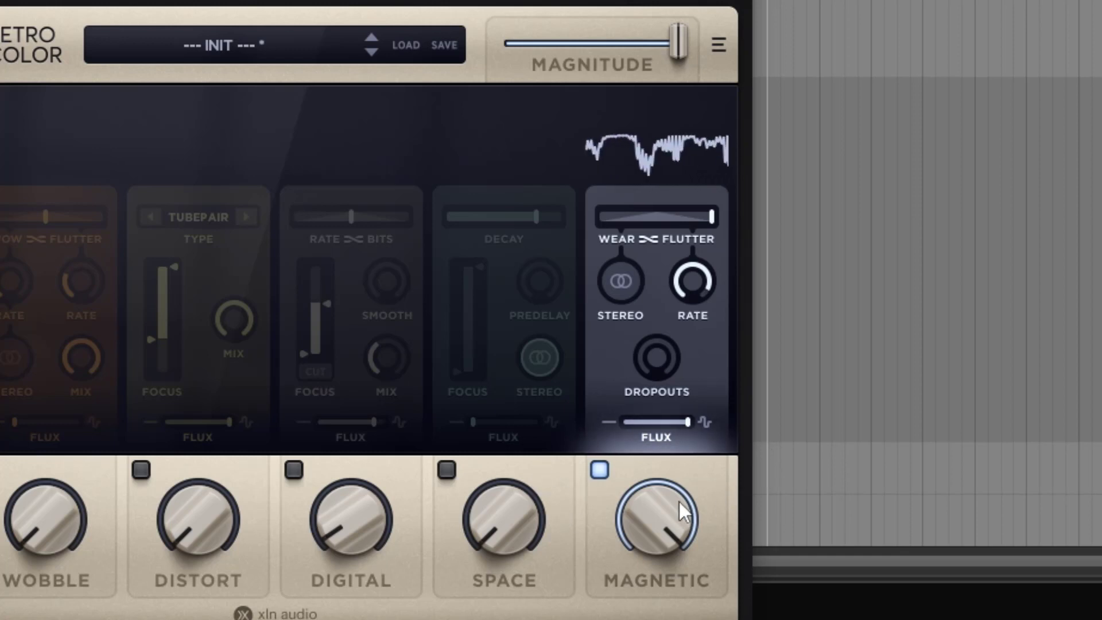
Set Magnetic's Flux to 0 %, lower its amount to about a quarter, and turn the module off
drag(687, 422, 611, 422)
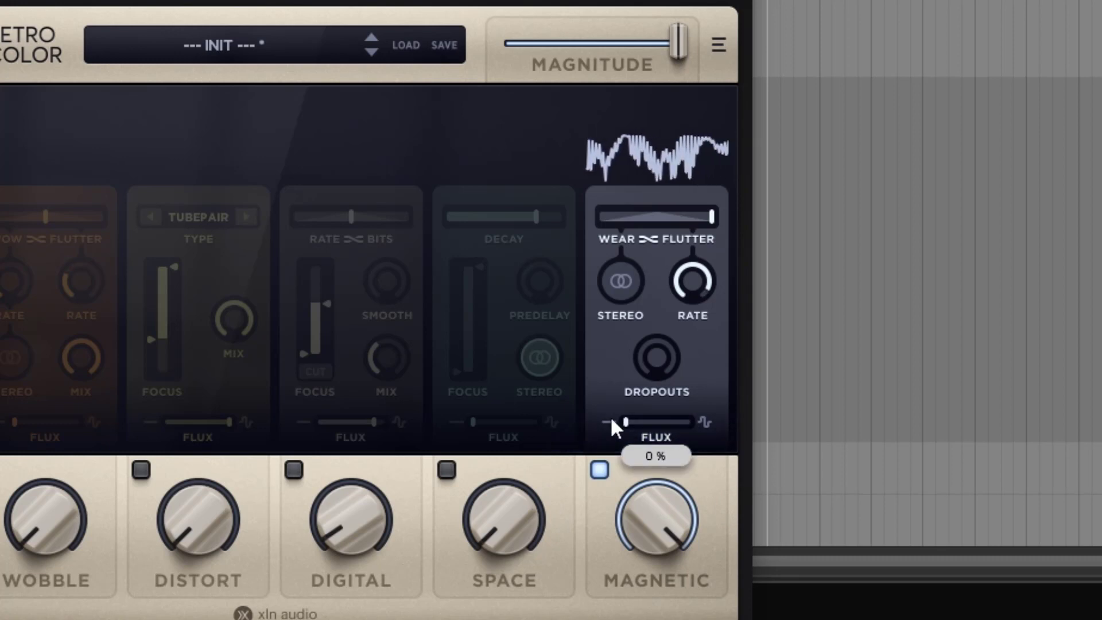
drag(637, 509, 648, 609)
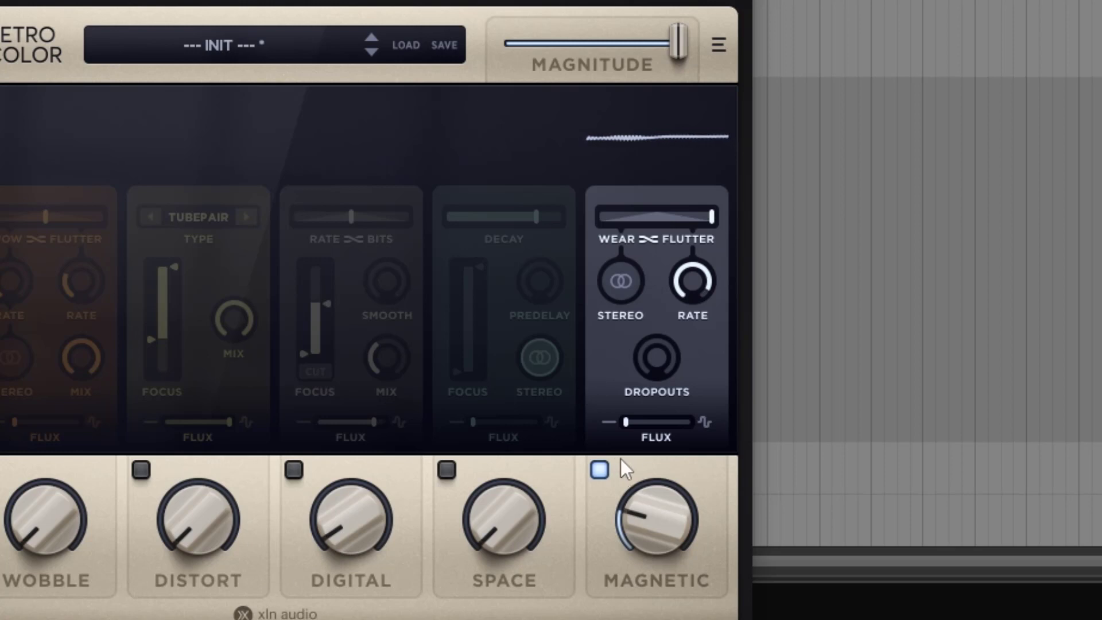
click(600, 469)
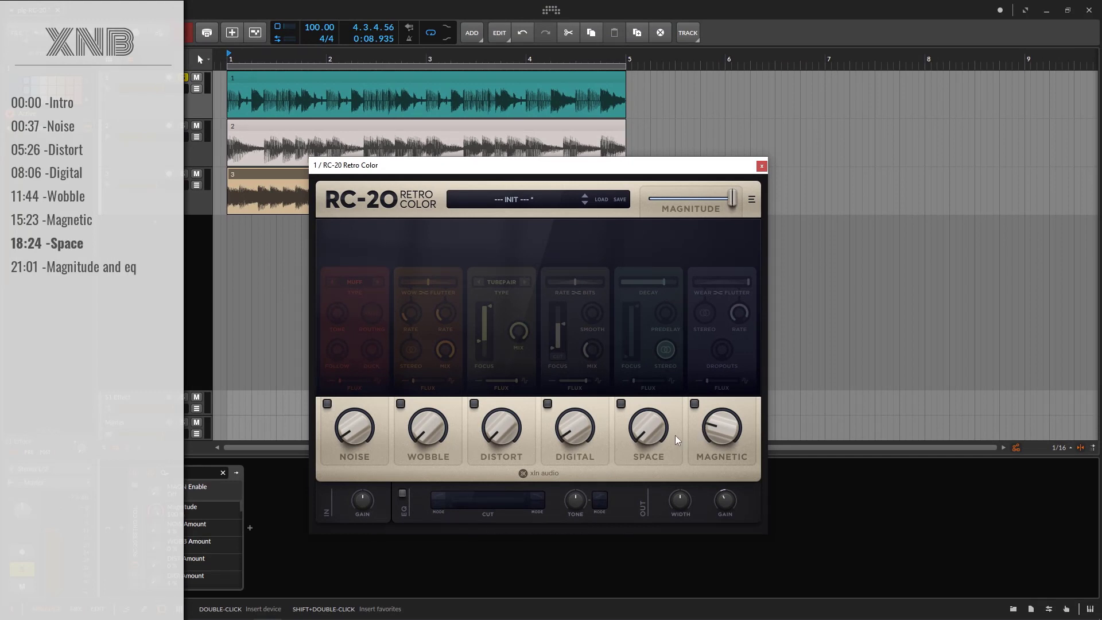
Enable the Space module and raise its amount to about 60 %
click(621, 403)
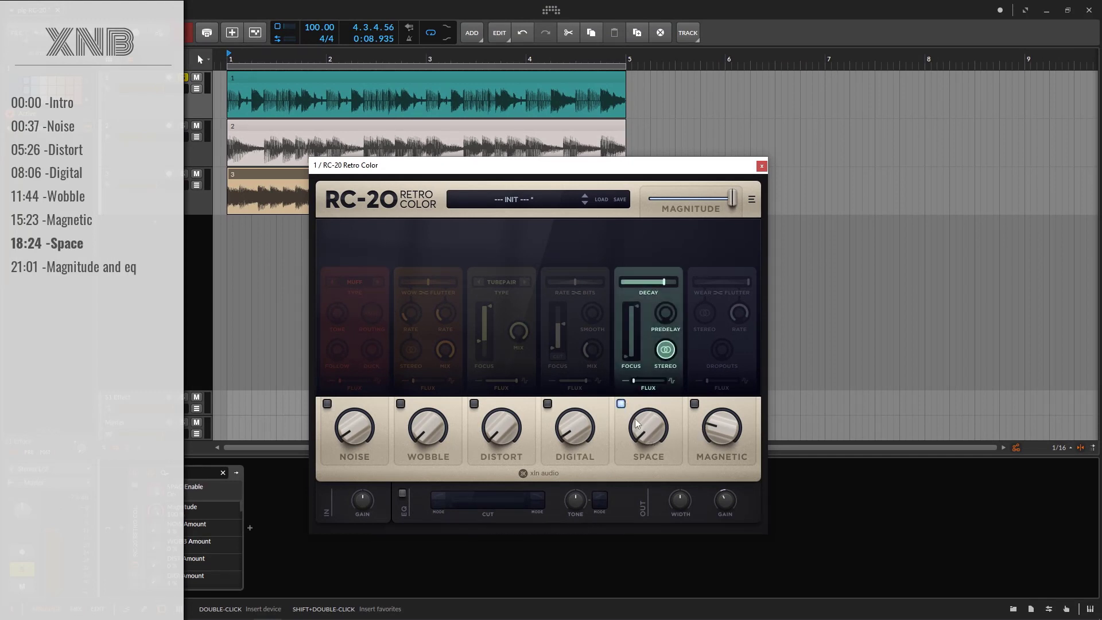
drag(644, 444, 653, 315)
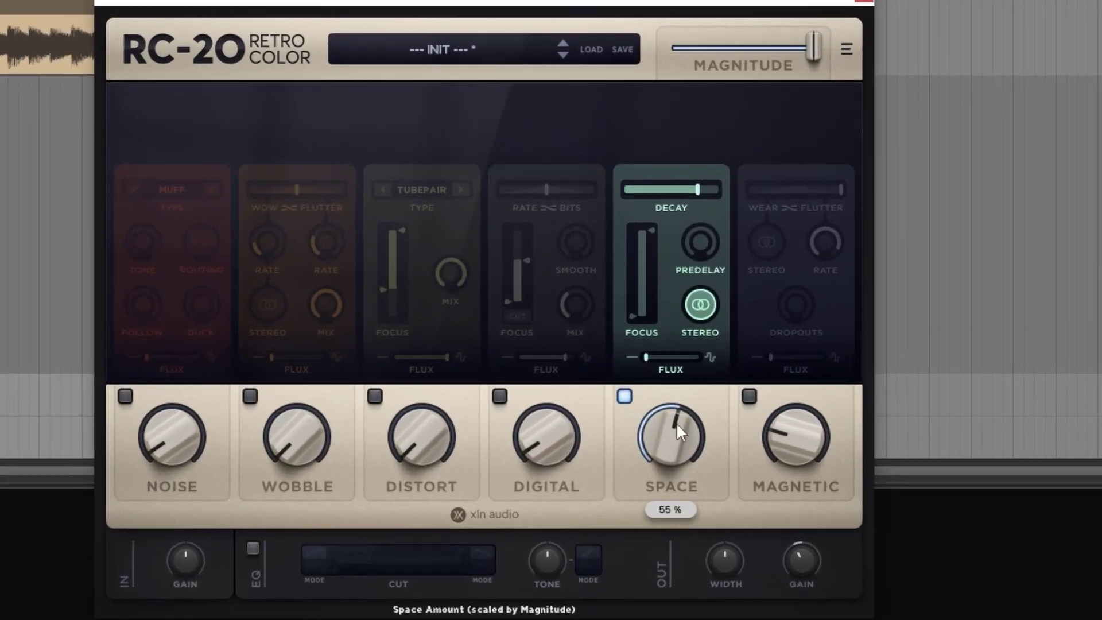
drag(675, 433, 678, 396)
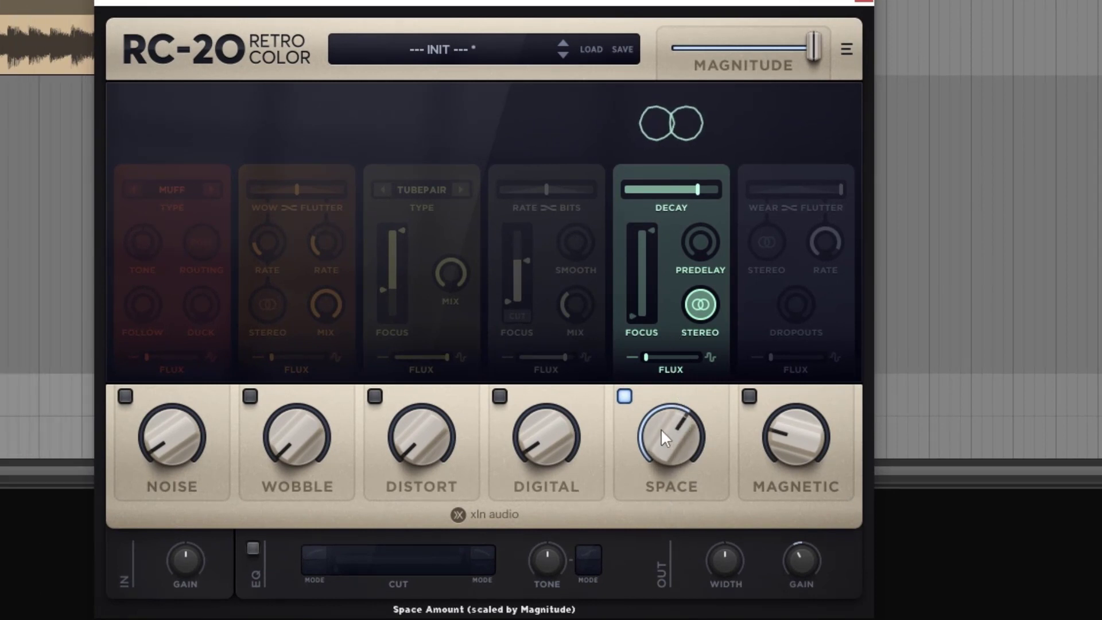
Try Space with Decay at minimum and the amount at 9 %, then turn the module off
drag(701, 192, 597, 196)
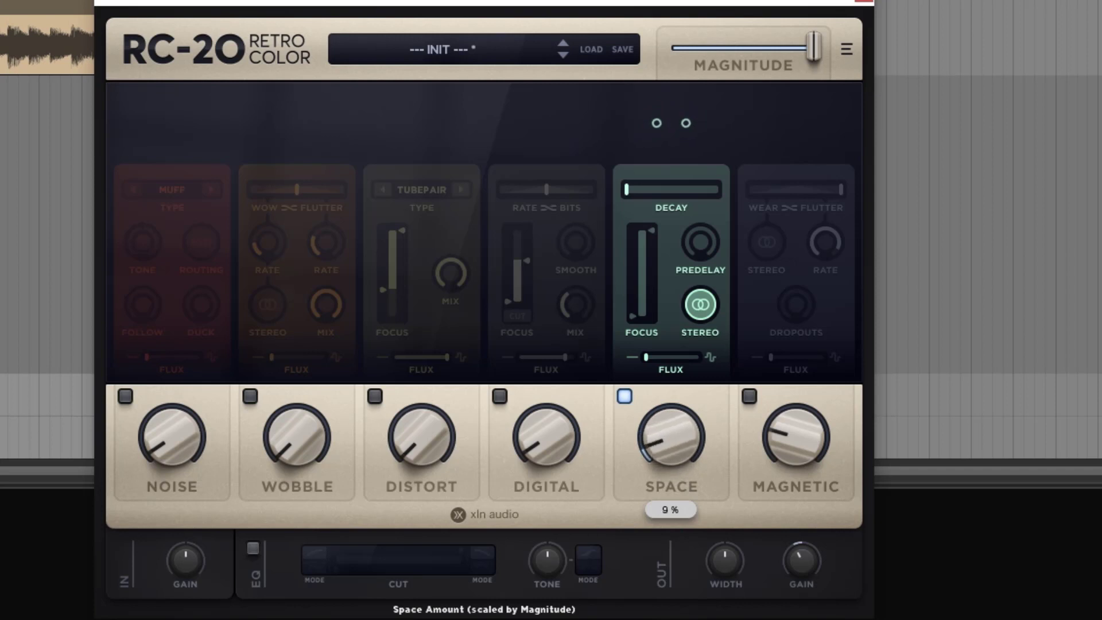
drag(677, 448, 670, 524)
click(624, 396)
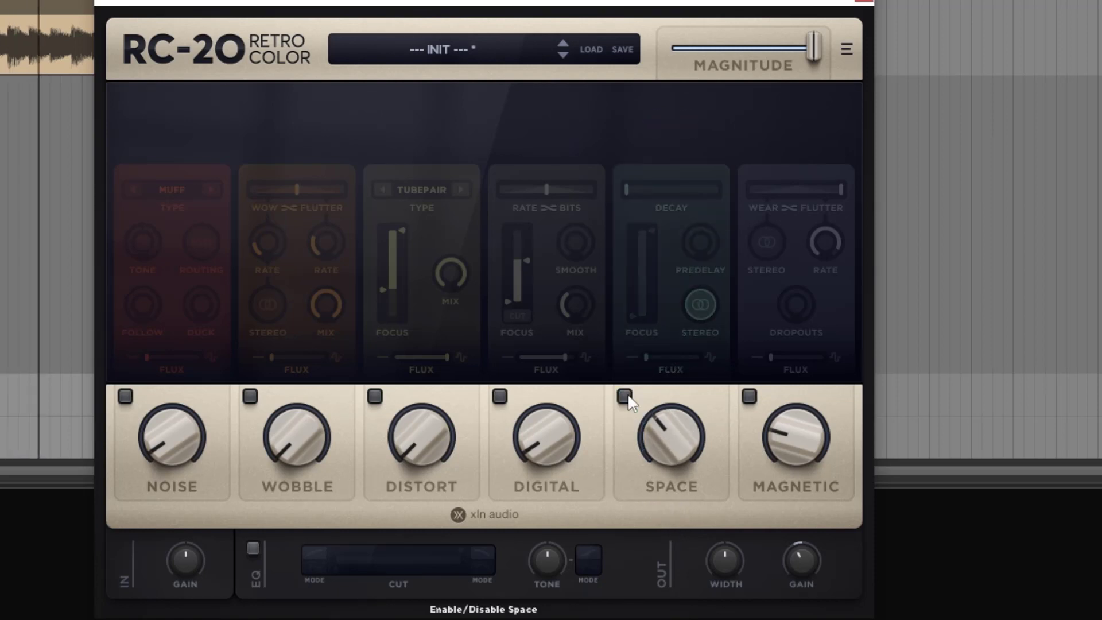
Turn Space back on, raise its amount to about 60 %, and set its Decay to roughly 30 %
click(624, 396)
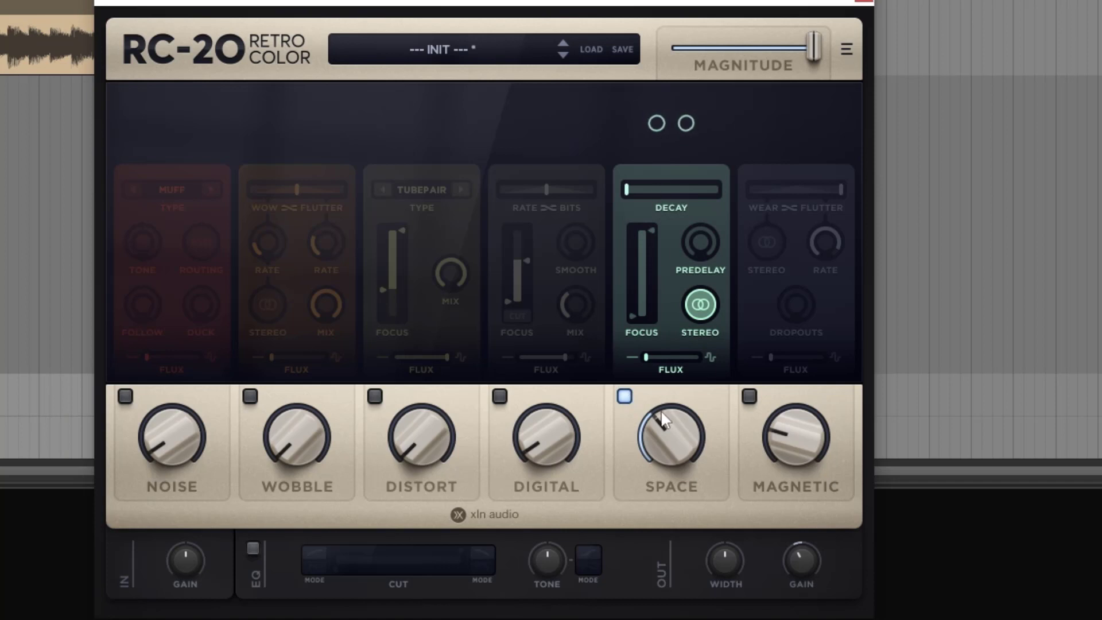
drag(660, 410, 668, 295)
drag(639, 191, 666, 194)
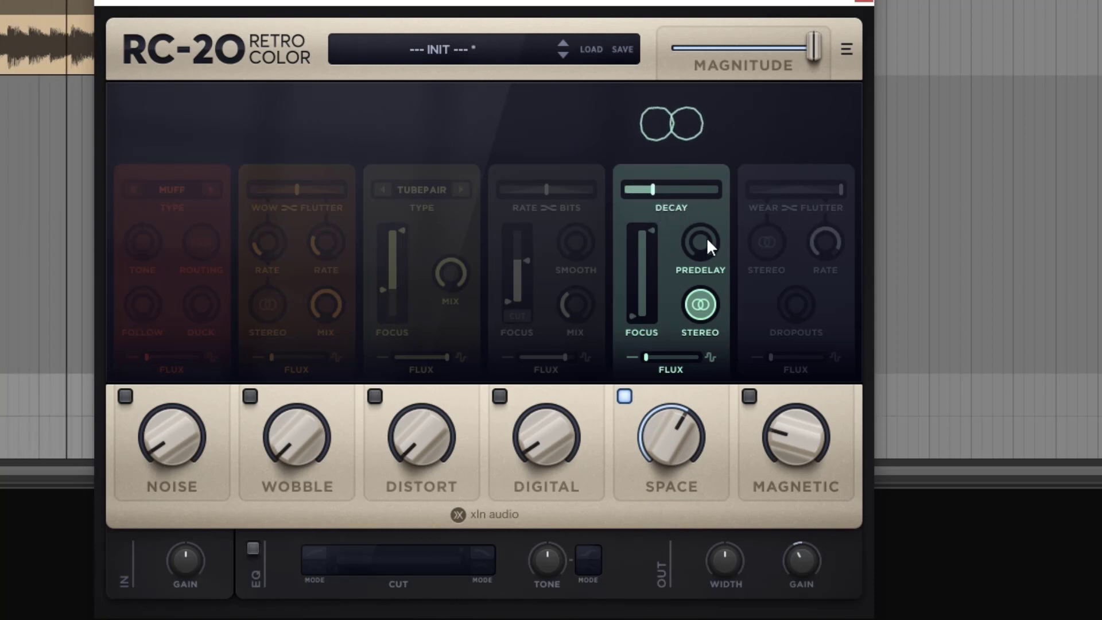
Try Space's Predelay and return it to 0 ms, check Stereo, and raise the lower Focus limit to around mid-range
mouse_move(707, 236)
mouse_down()
mouse_move(686, 151)
mouse_move(701, 232)
mouse_up()
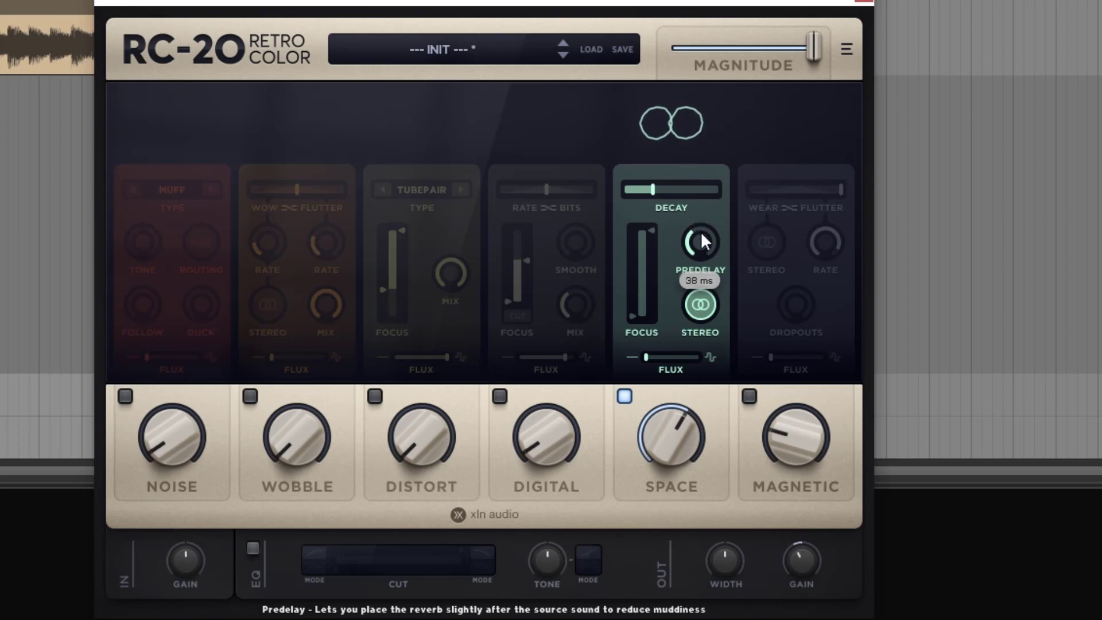
click(699, 313)
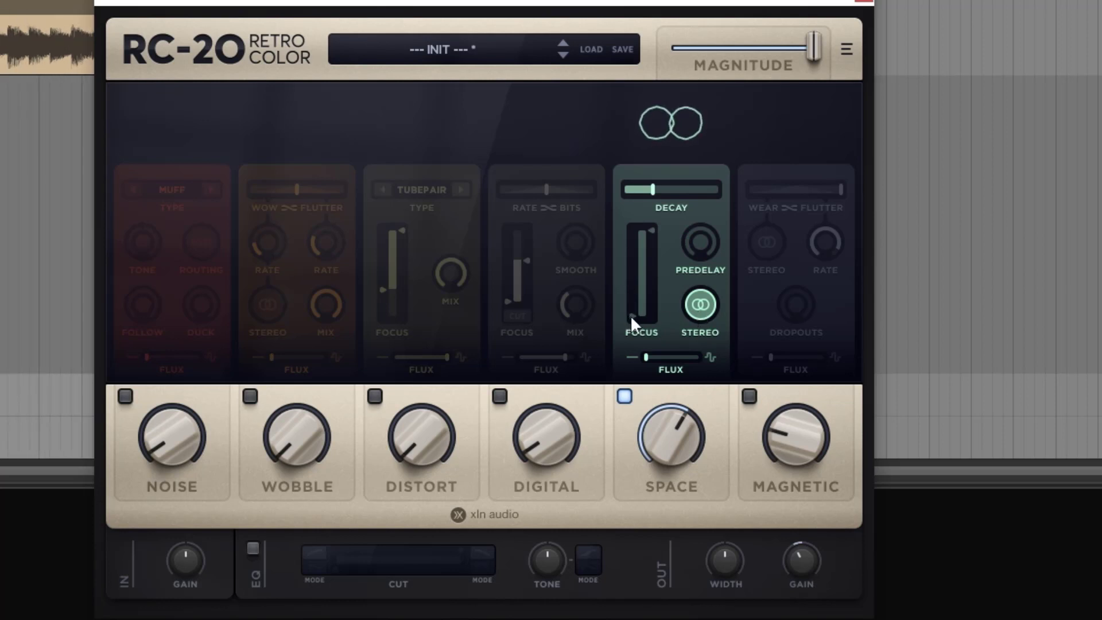
drag(630, 315, 634, 266)
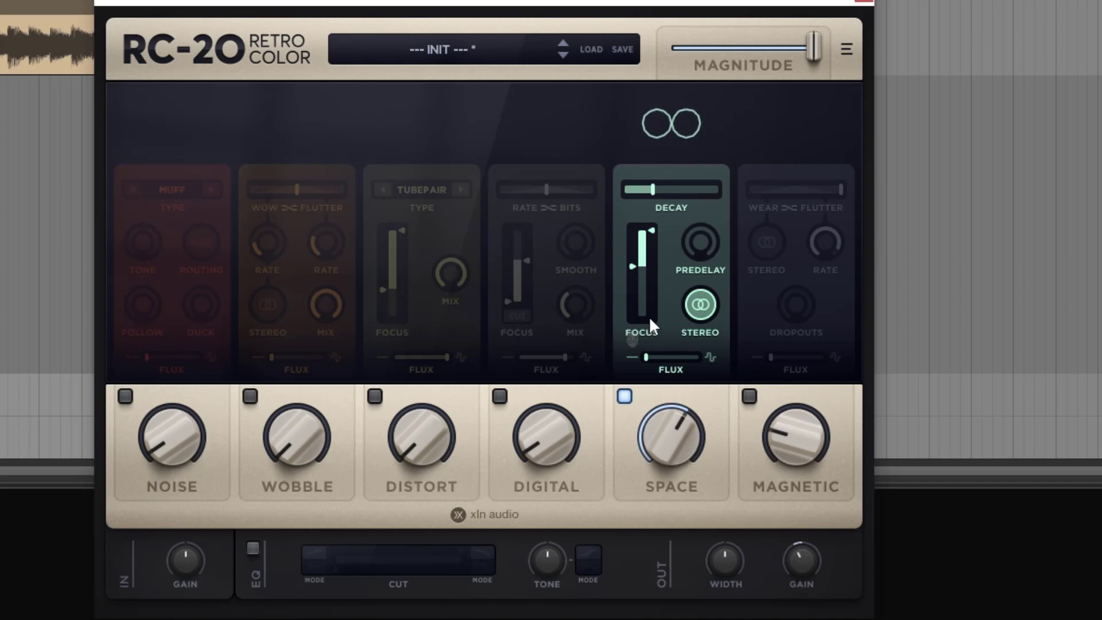
Test the Space amount at 0 % and 100 %, then move the lower Focus limit up and back to 100 Hz
drag(671, 402, 670, 448)
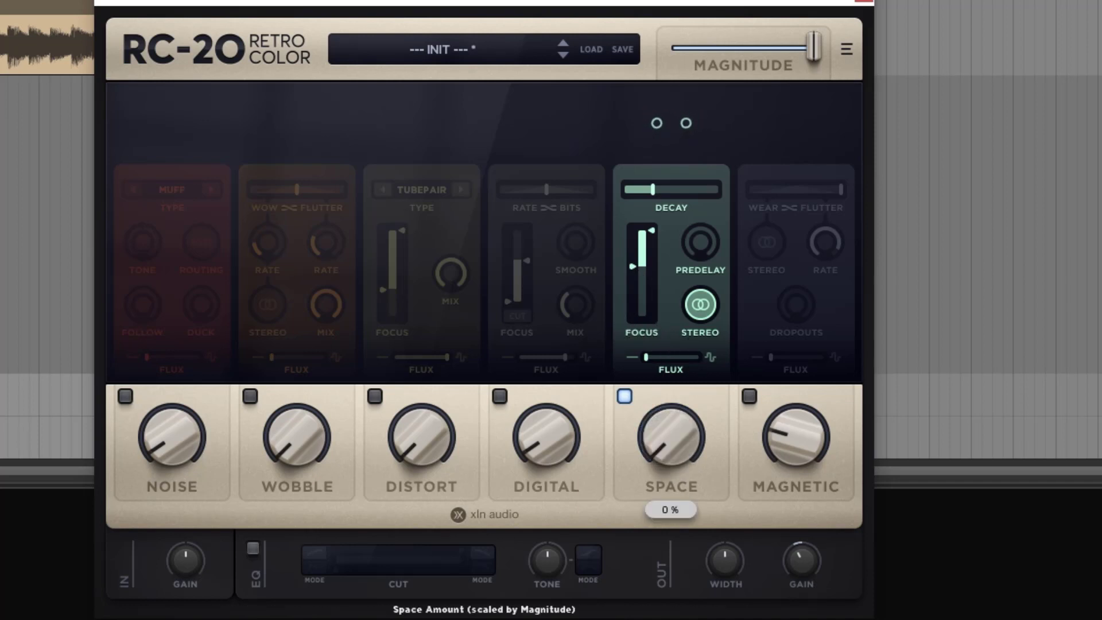
drag(626, 608, 677, 229)
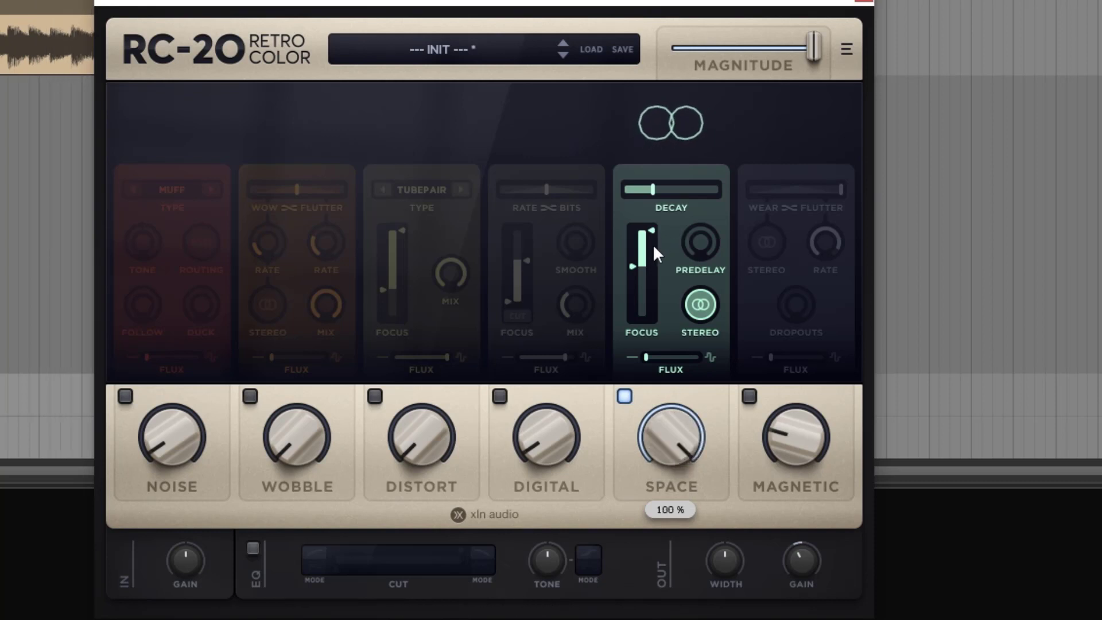
mouse_move(634, 263)
mouse_down()
mouse_move(634, 238)
mouse_move(635, 249)
mouse_up()
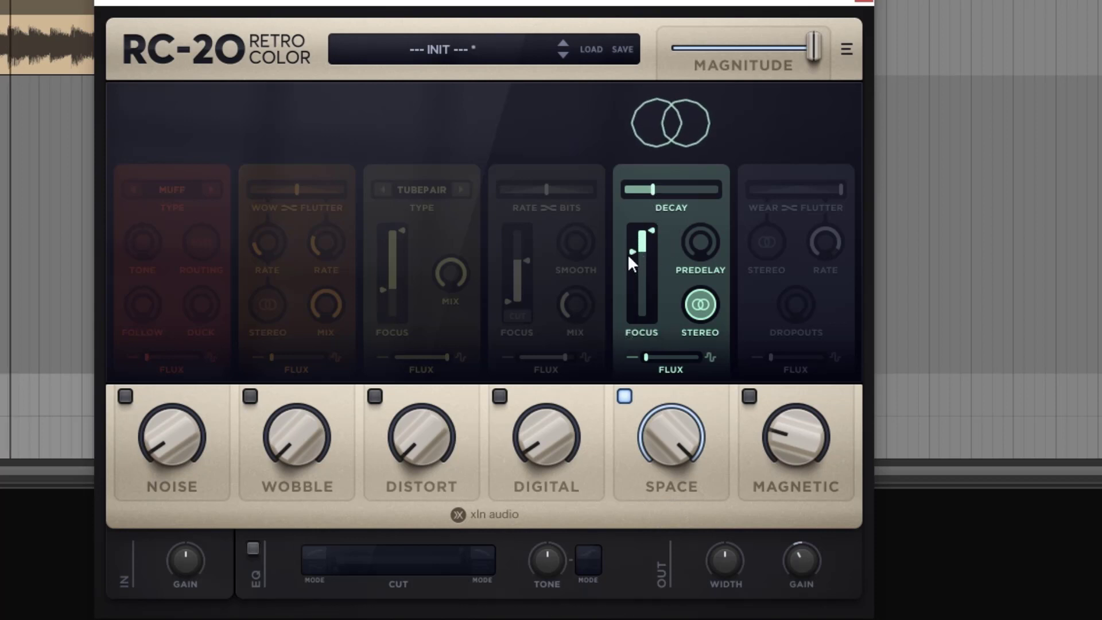
drag(628, 254, 626, 442)
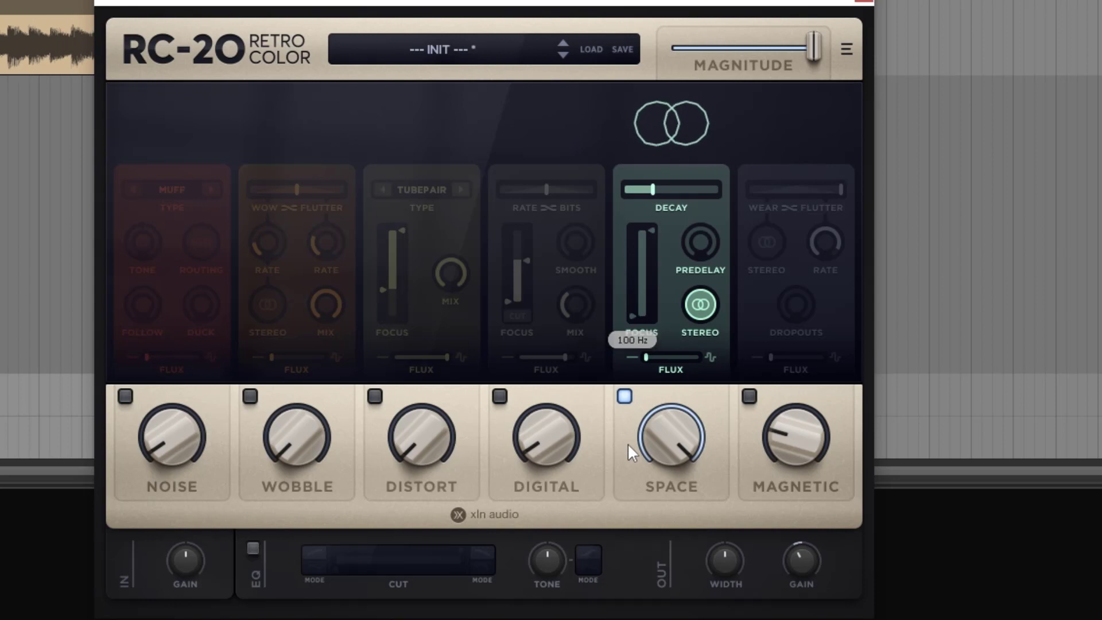
Compare Space's lower Focus limit at 4009 Hz, 2252 Hz and minimum, then set it to 845 Hz
mouse_move(652, 229)
mouse_down()
mouse_move(651, 293)
mouse_move(652, 226)
mouse_up()
drag(631, 315, 631, 257)
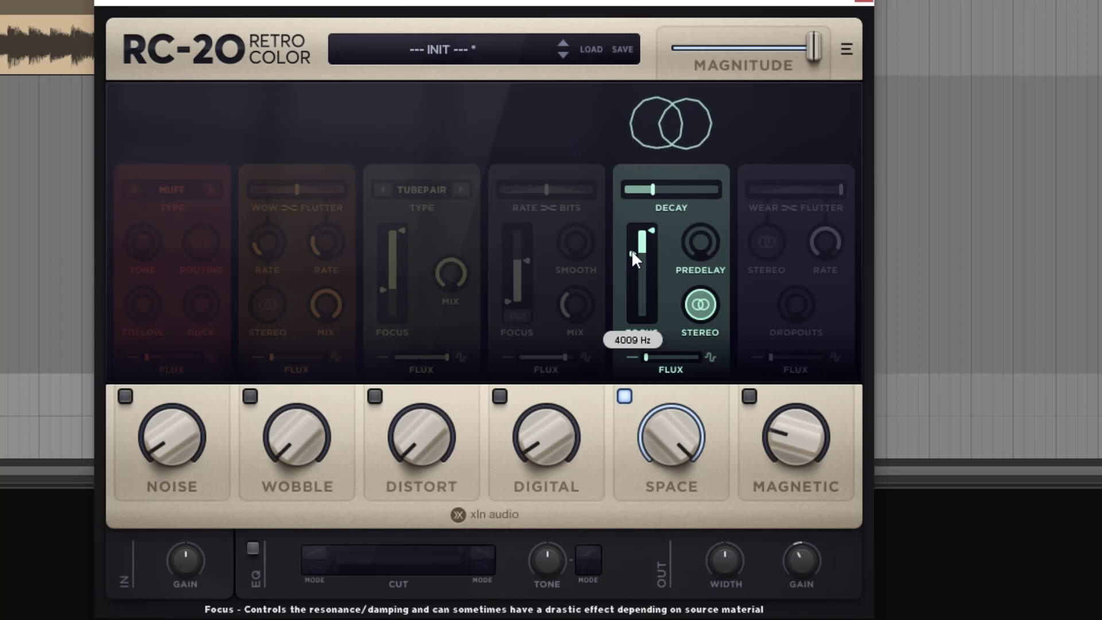
drag(632, 253, 635, 333)
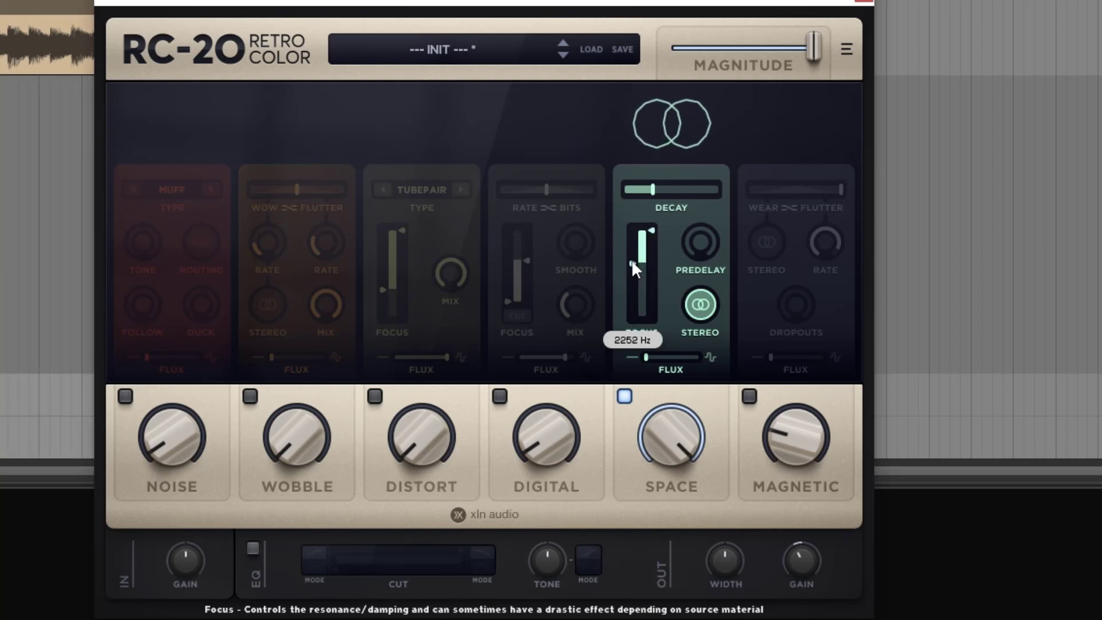
drag(632, 262, 630, 393)
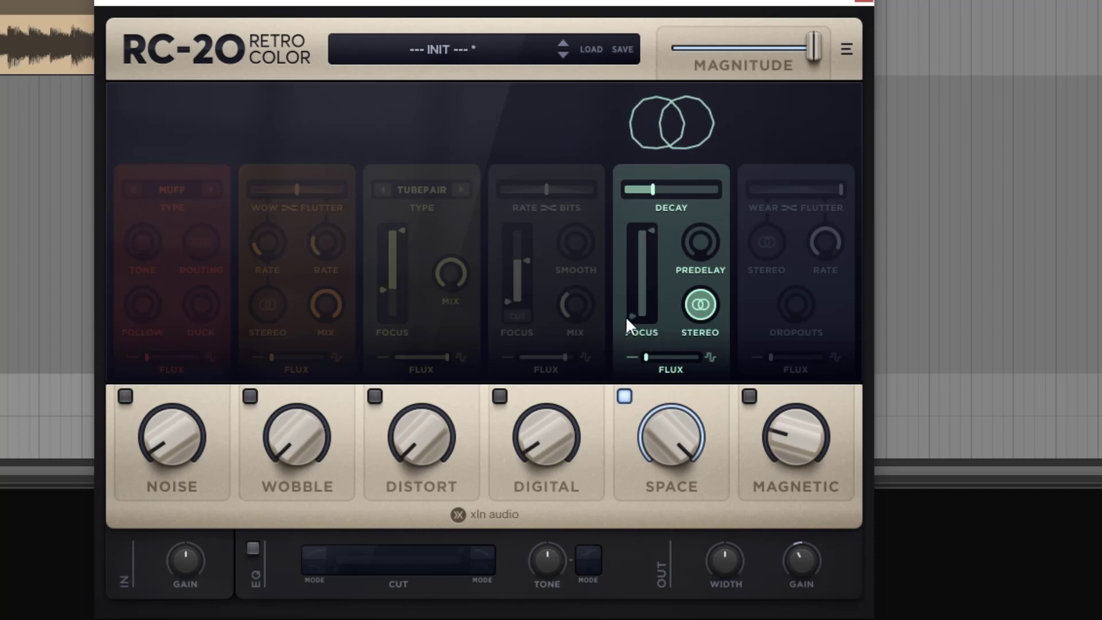
drag(626, 317, 637, 278)
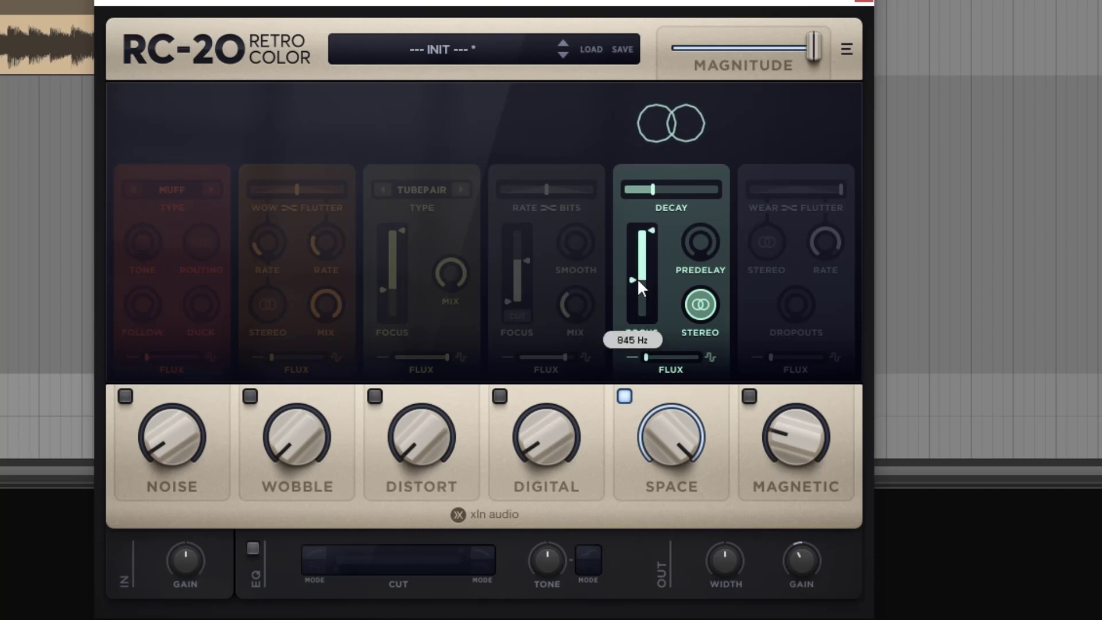
Try Space's Flux at maximum, then set it back to 0 %
drag(642, 353, 715, 343)
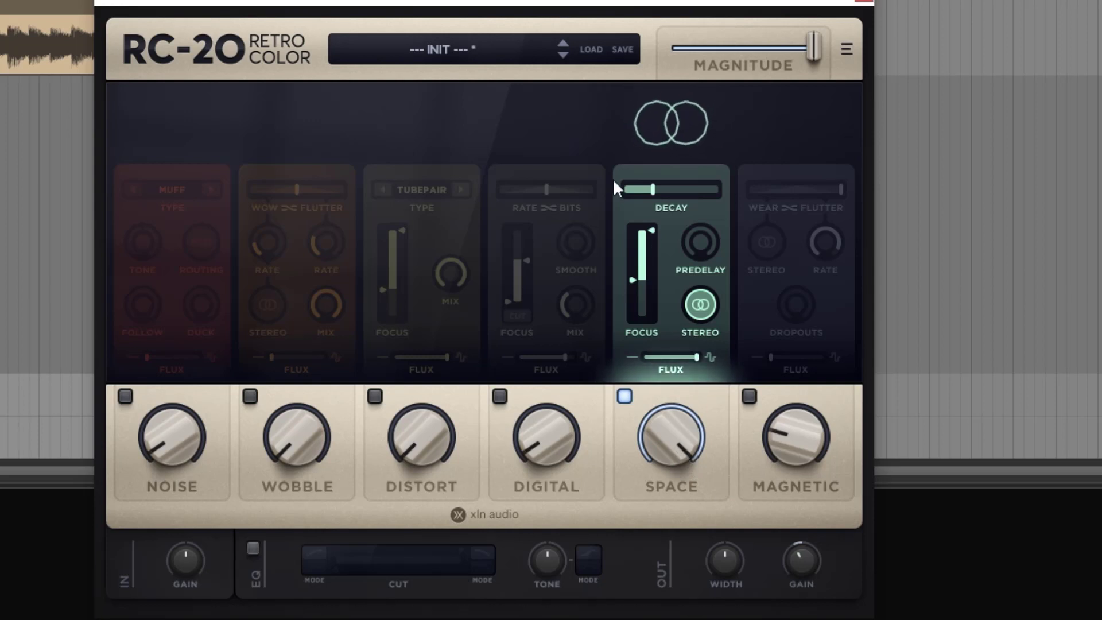
click(17, 445)
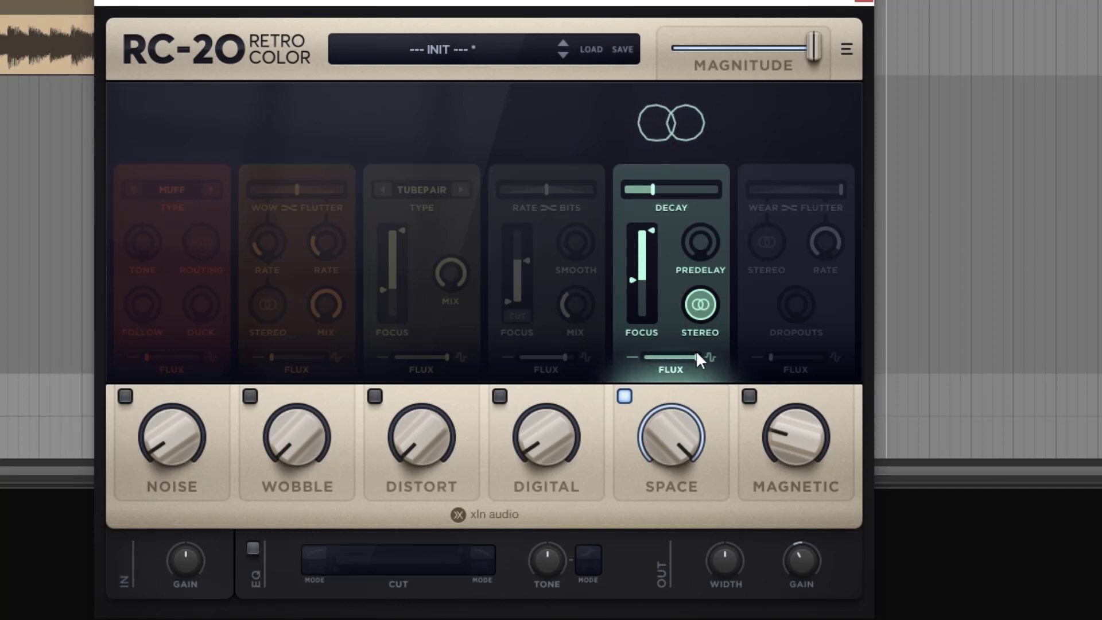
mouse_move(692, 358)
drag(694, 364, 645, 392)
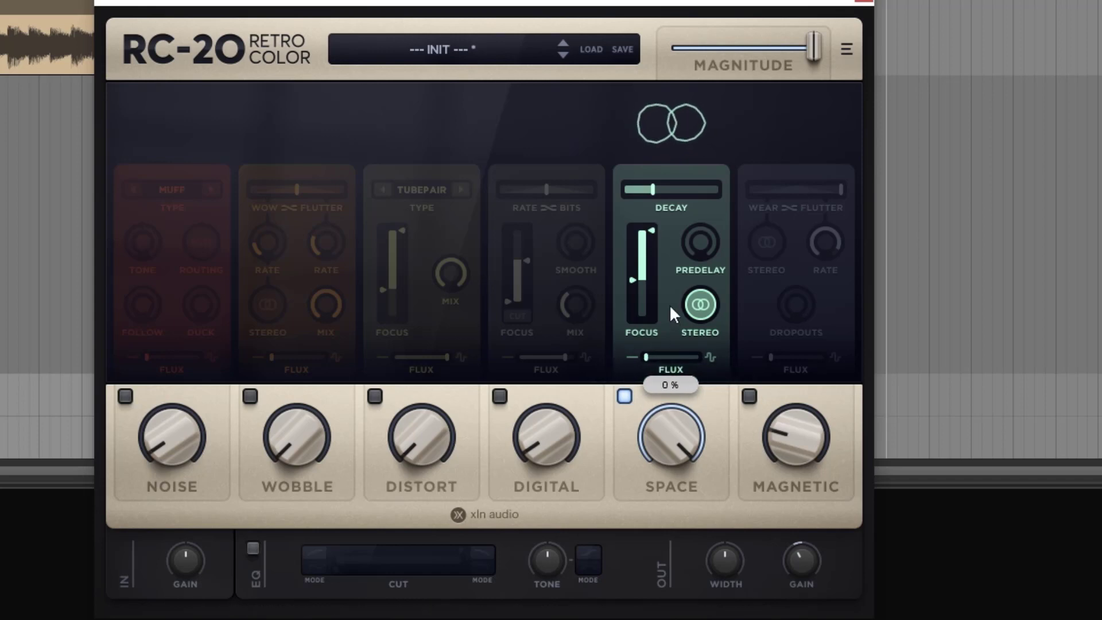
Lower the Space amount to 18 % and 0 %, then raise it slightly to about 15 %
drag(667, 430, 667, 495)
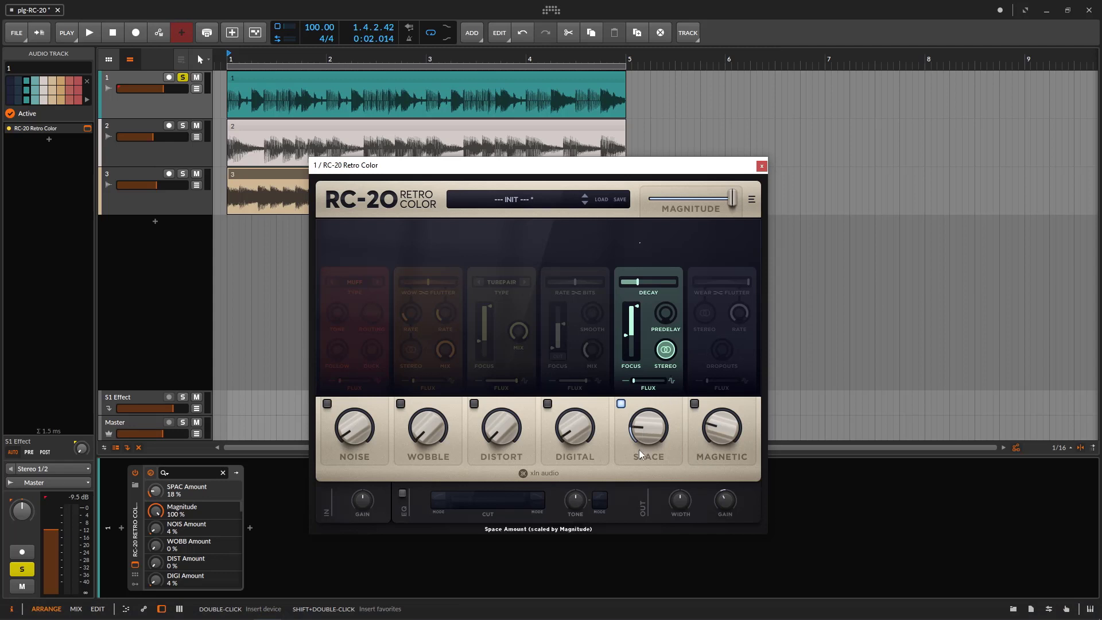
drag(648, 445, 649, 510)
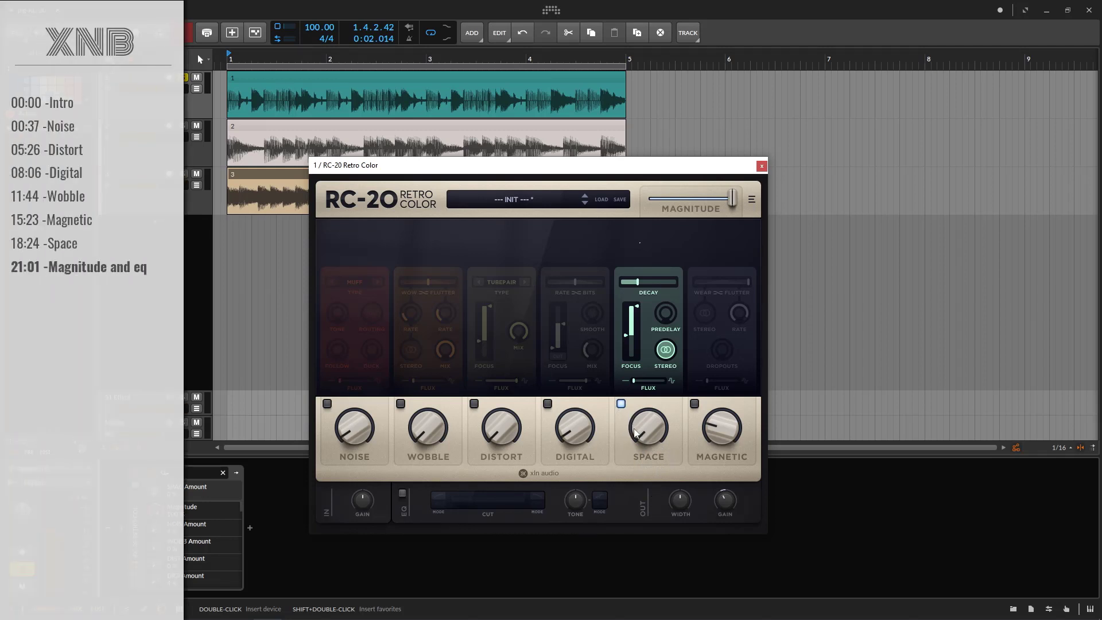
drag(644, 435, 640, 400)
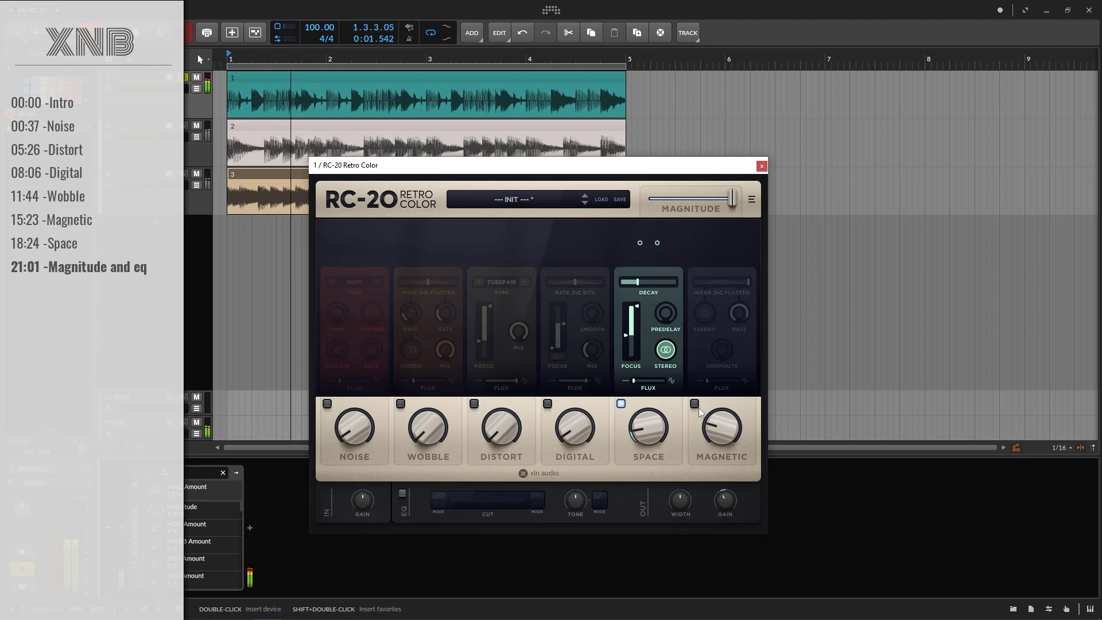
Bring in Magnetic at a low amount with the balance fully on Wear, Dropouts at 9 %, and Stereo on
drag(721, 450, 719, 437)
drag(749, 281, 696, 281)
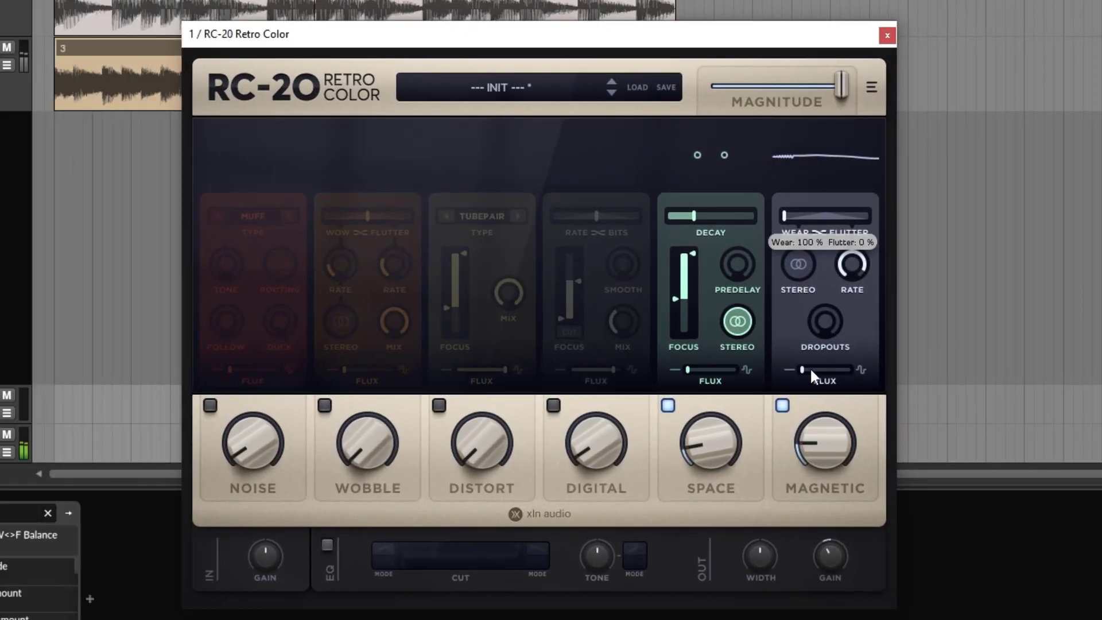
drag(814, 320, 818, 303)
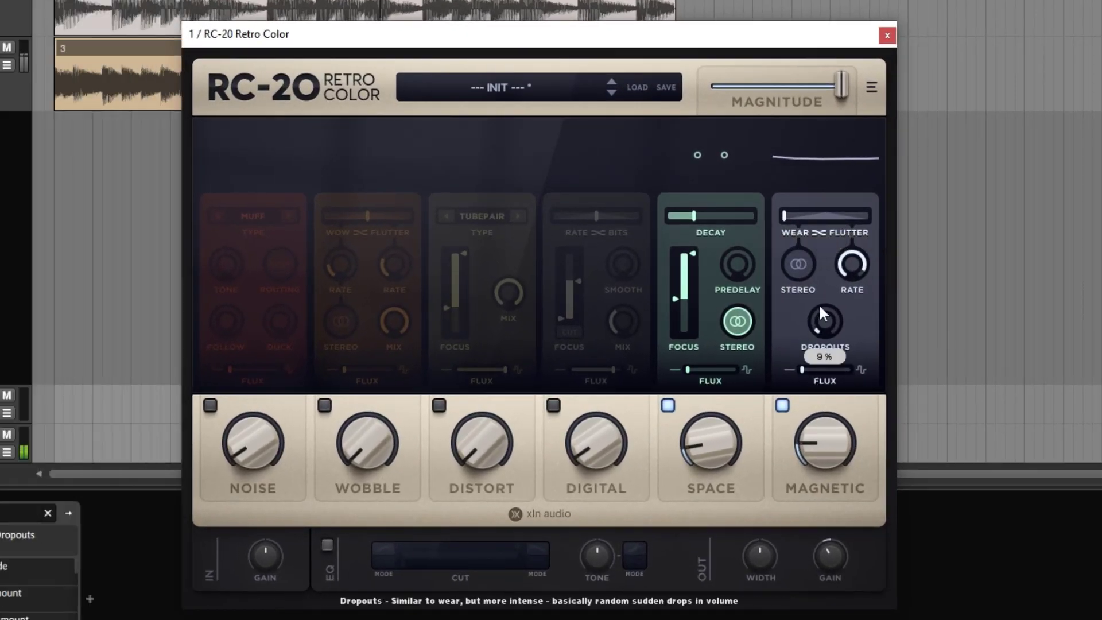
click(794, 271)
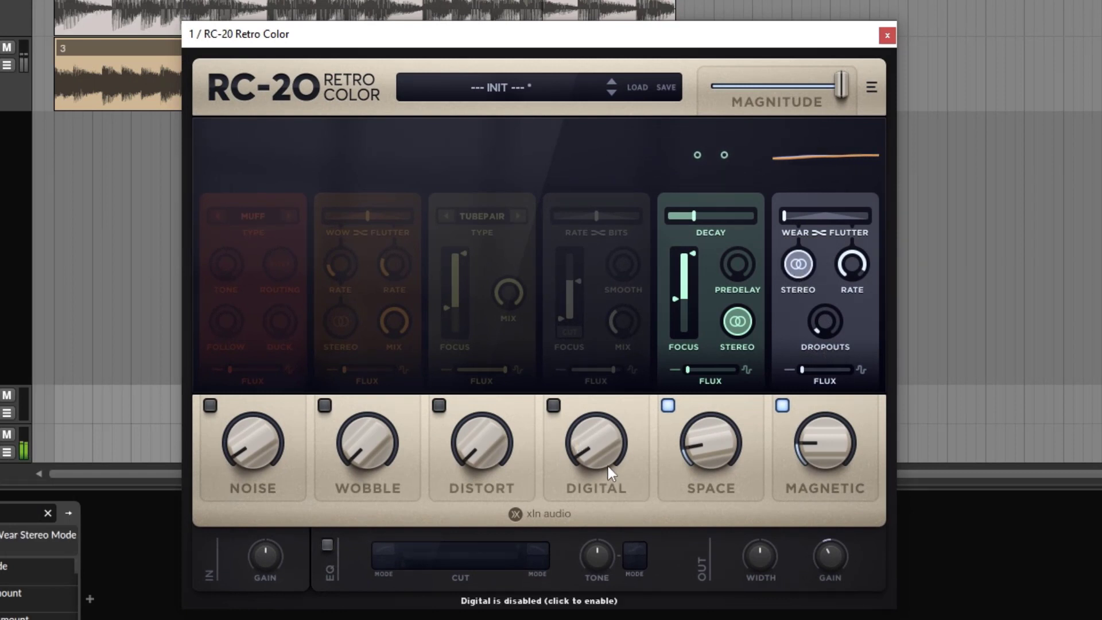
Enable the Distort module with the TUBEPAIR type and set its amount to 33 %
click(438, 405)
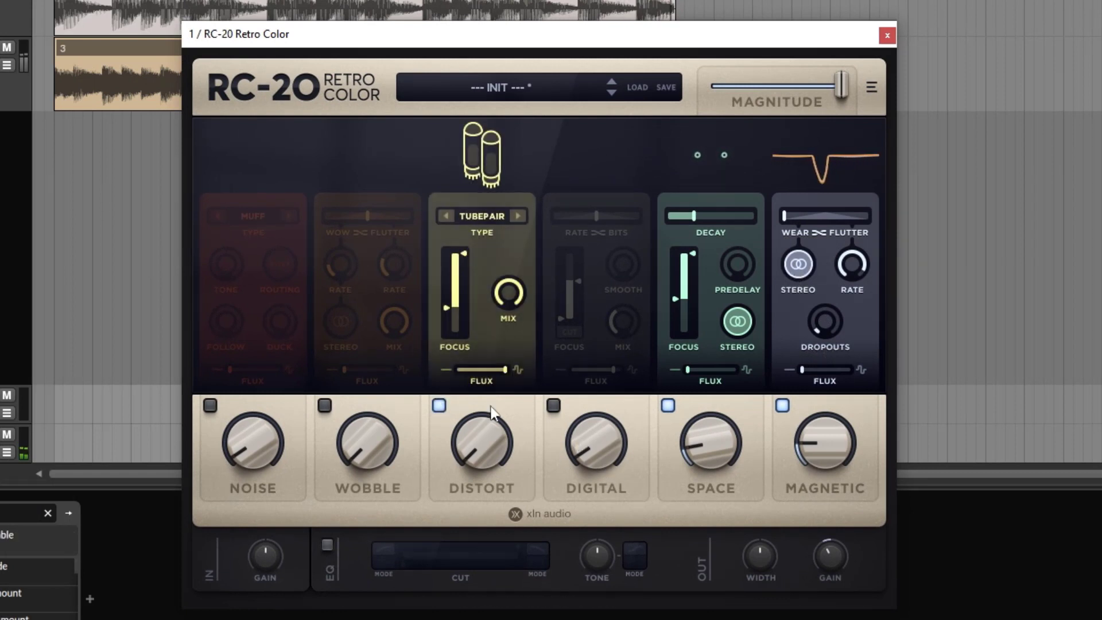
drag(463, 457, 472, 358)
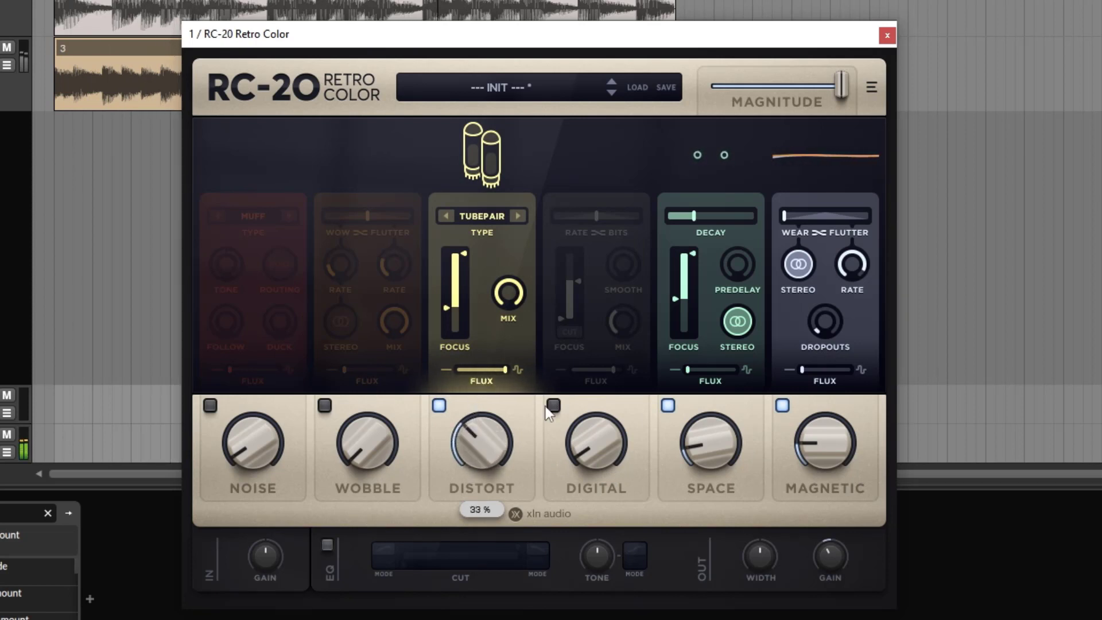
Enable the Noise module, choose the Tape 7.5 ips type, and raise its amount to 30 %
click(210, 406)
drag(237, 441, 241, 410)
click(271, 215)
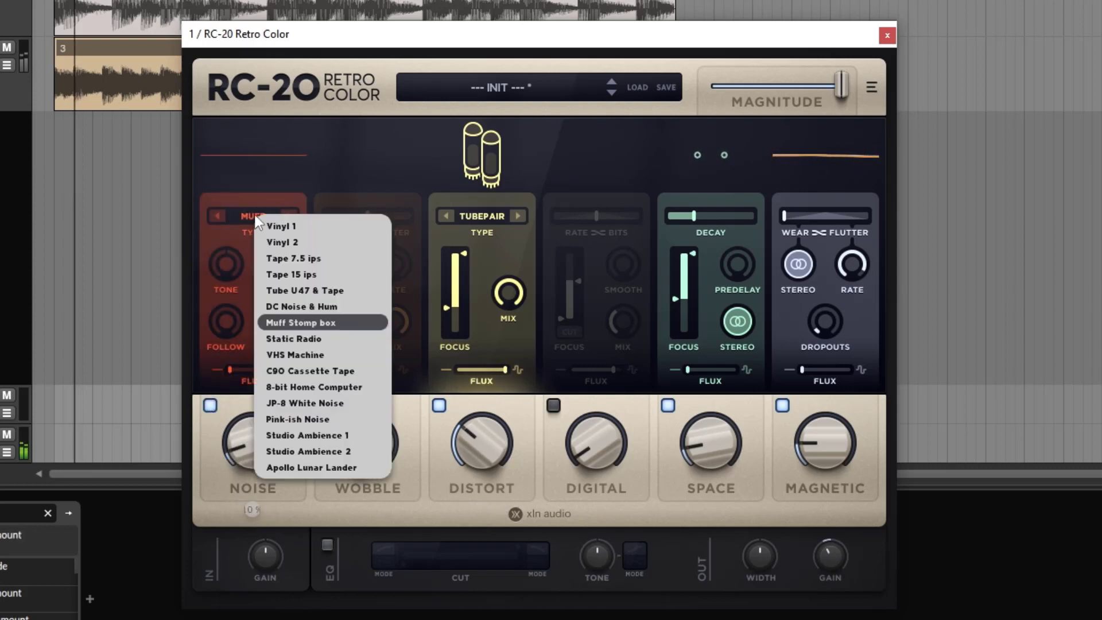
click(290, 260)
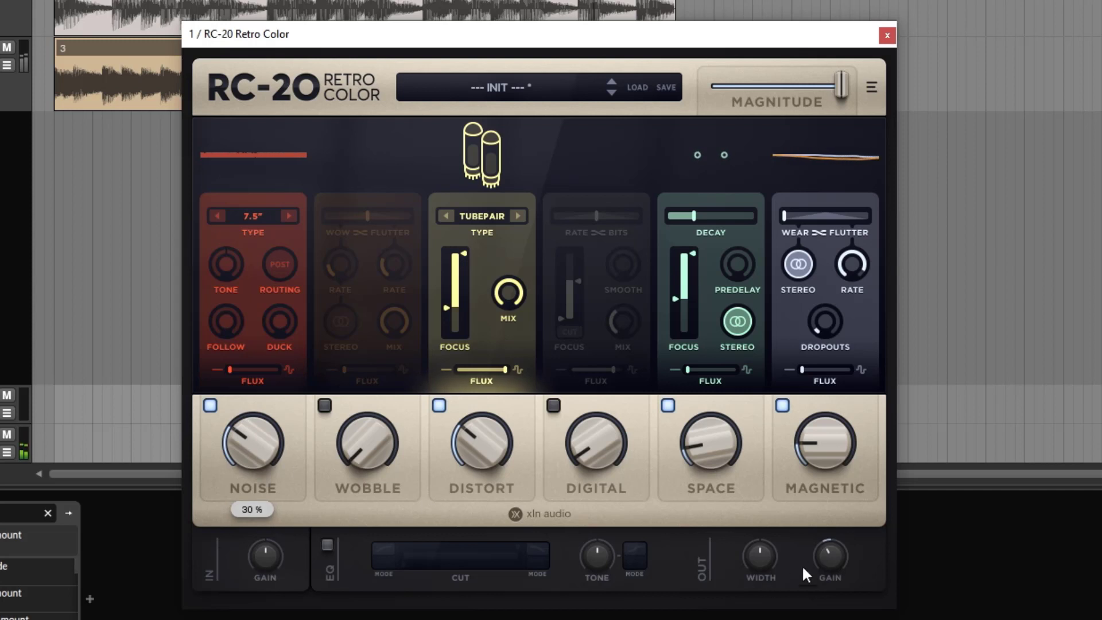
click(1, 565)
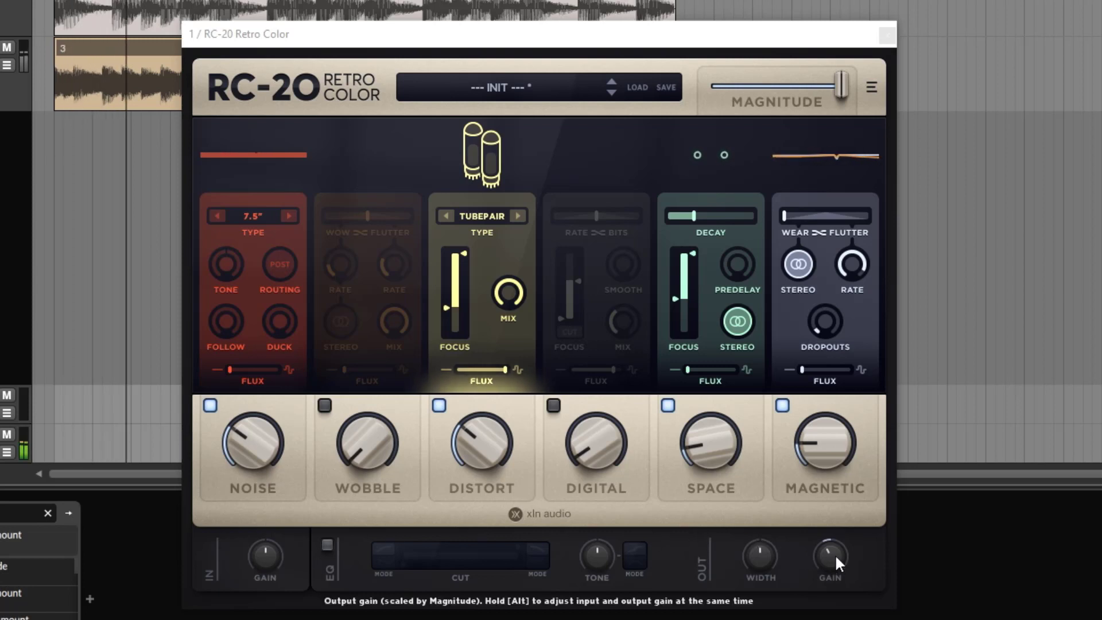
Lower the Noise amount to 13 % and toggle playback
drag(253, 473, 259, 507)
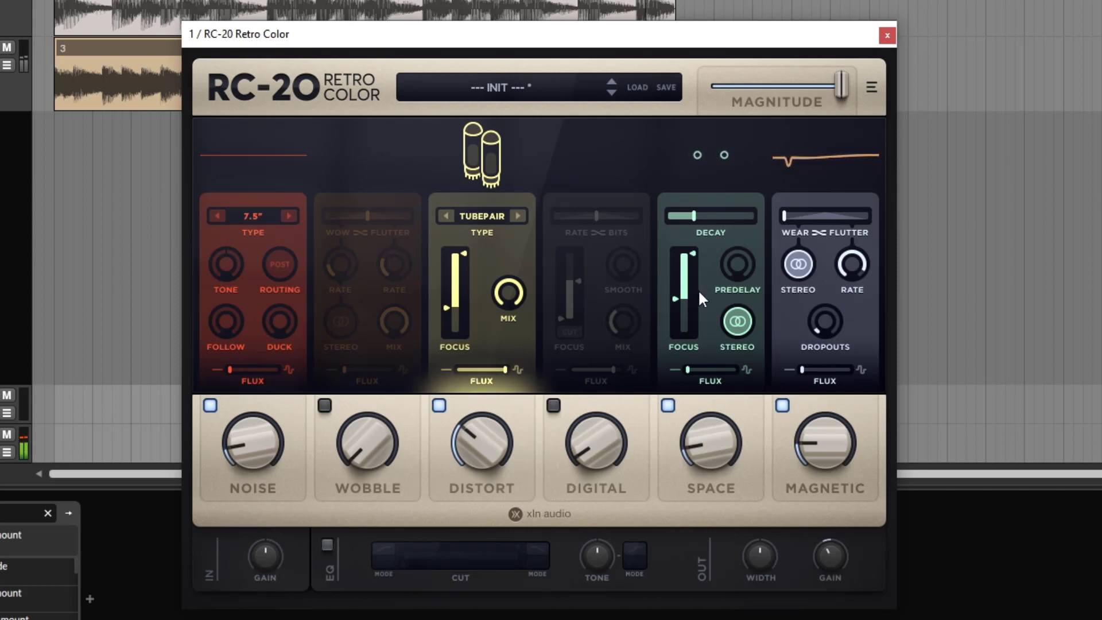
key(space)
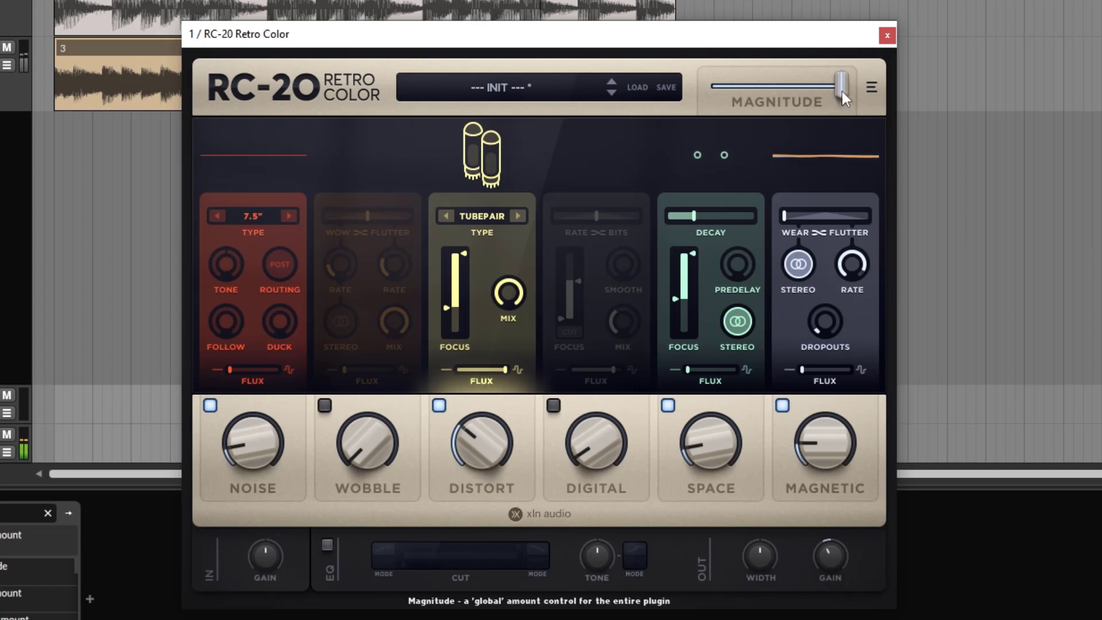
Sweep Magnitude between full and about half to compare the overall effect, ending at about half
drag(842, 91, 1025, 94)
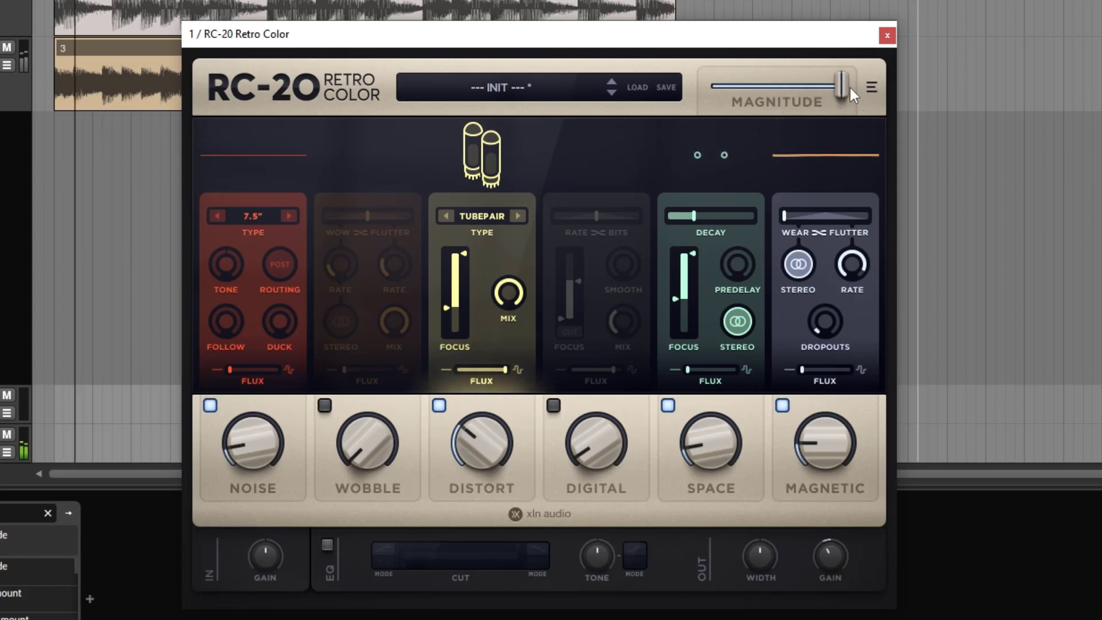
drag(850, 87, 773, 96)
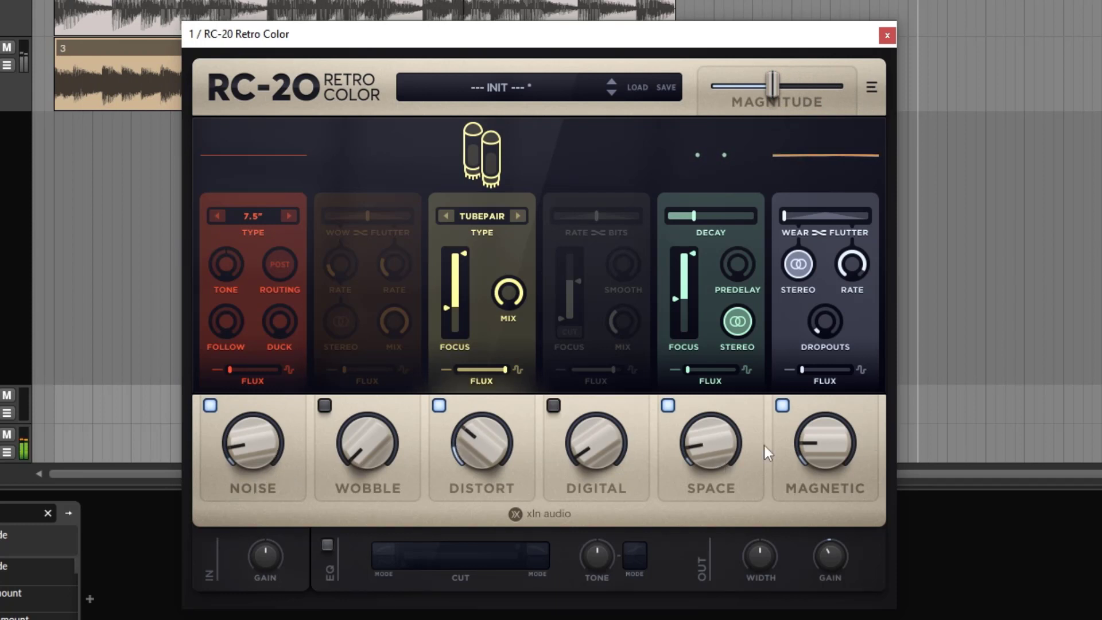
drag(775, 84, 845, 95)
click(872, 87)
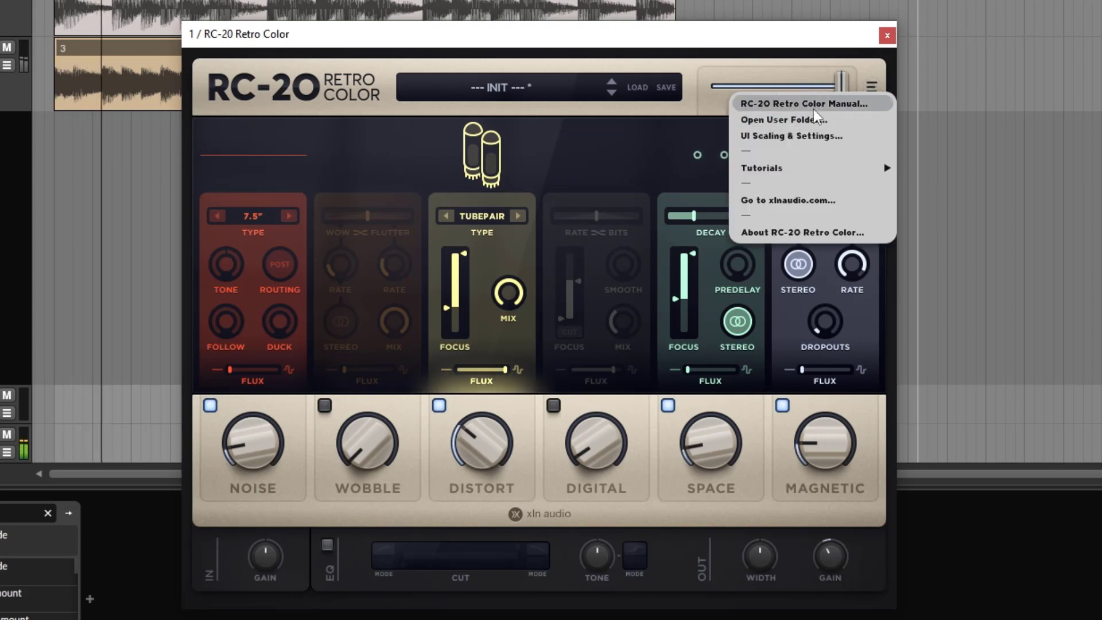
click(828, 78)
drag(837, 81, 766, 87)
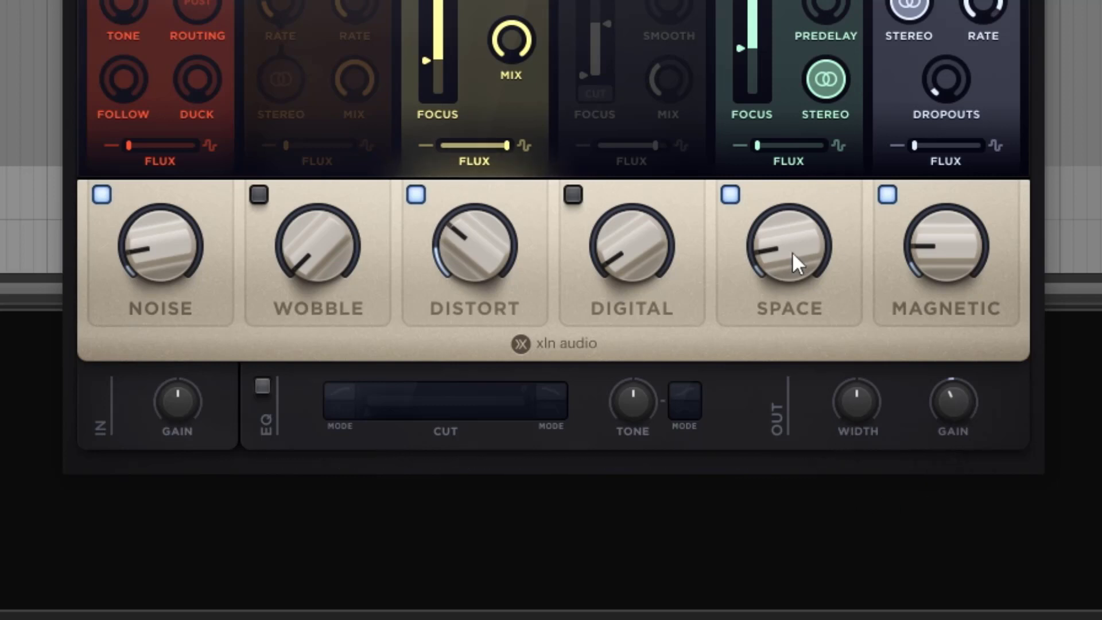
Raise the Space amount slightly, and sweep the output stereo Width up to 200 % before returning it to 100 %
mouse_move(792, 252)
mouse_down()
mouse_move(802, 201)
mouse_move(792, 247)
mouse_up()
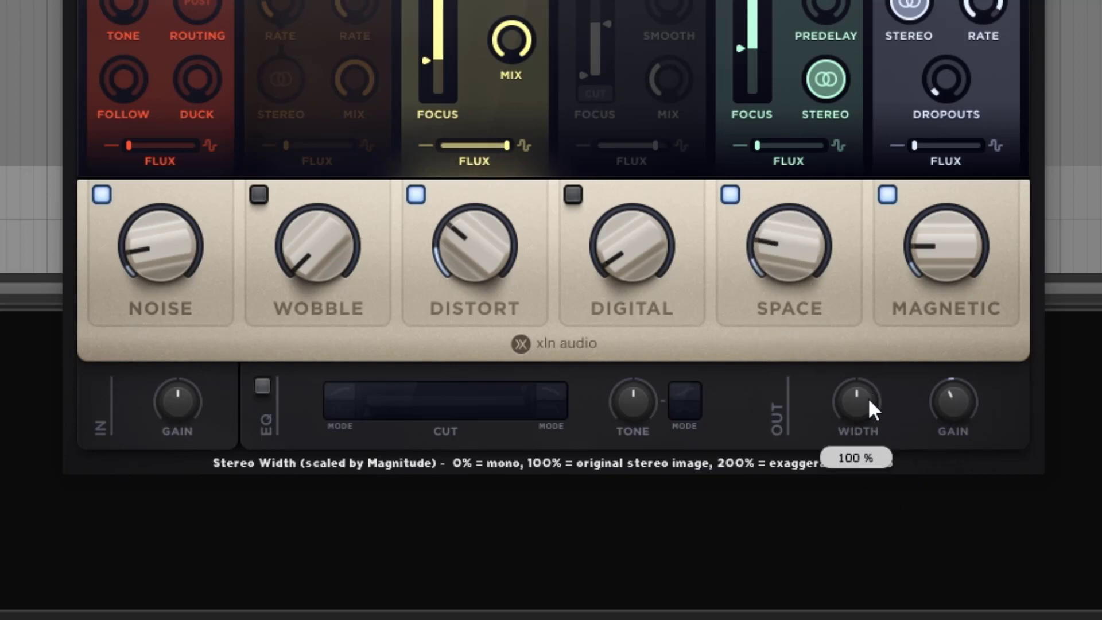
drag(866, 310, 851, 211)
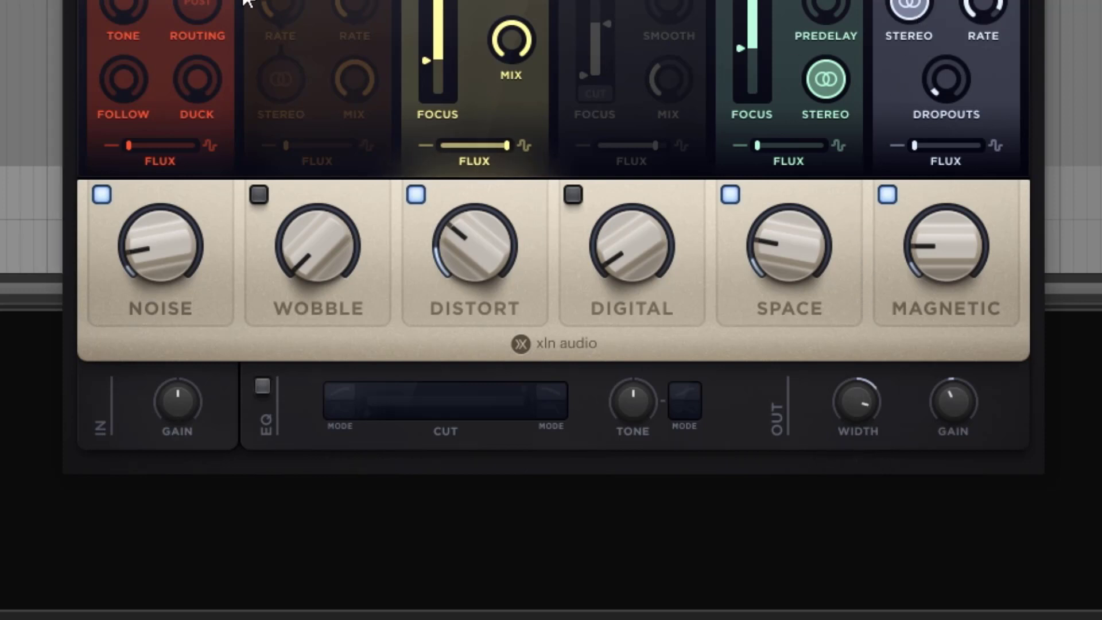
mouse_move(852, 397)
mouse_down()
mouse_move(855, 366)
mouse_move(856, 378)
mouse_up()
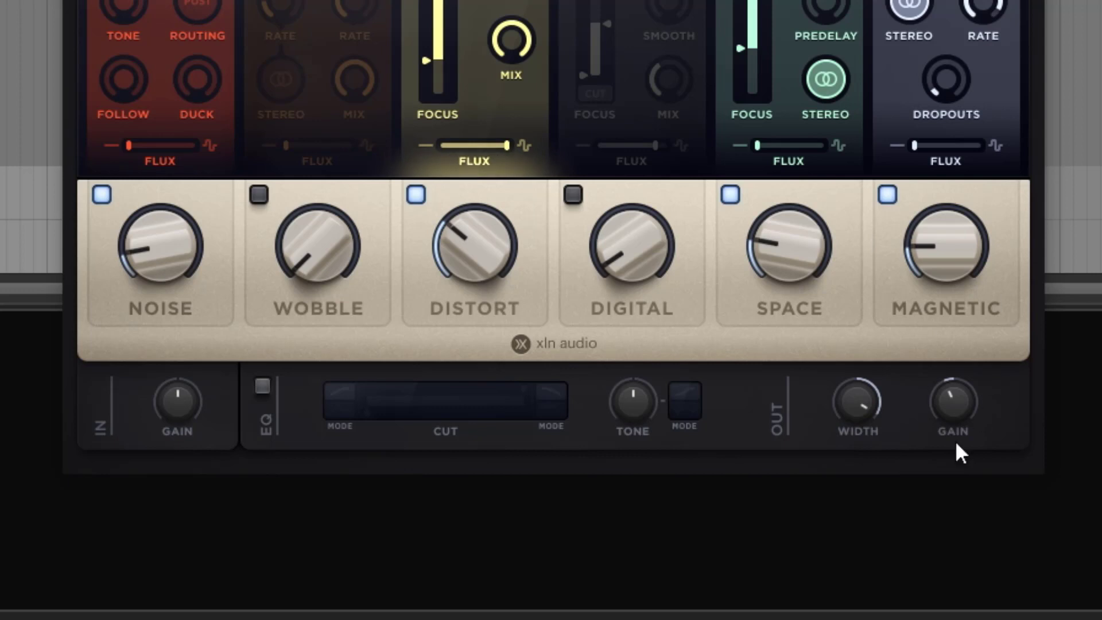
drag(851, 402, 852, 473)
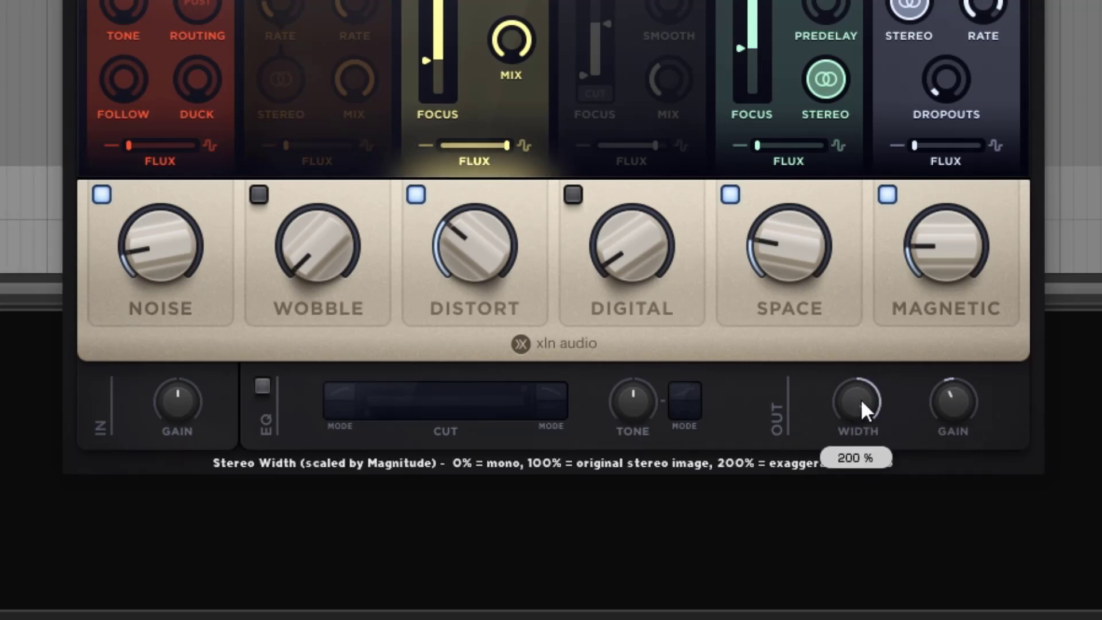
drag(862, 393, 862, 560)
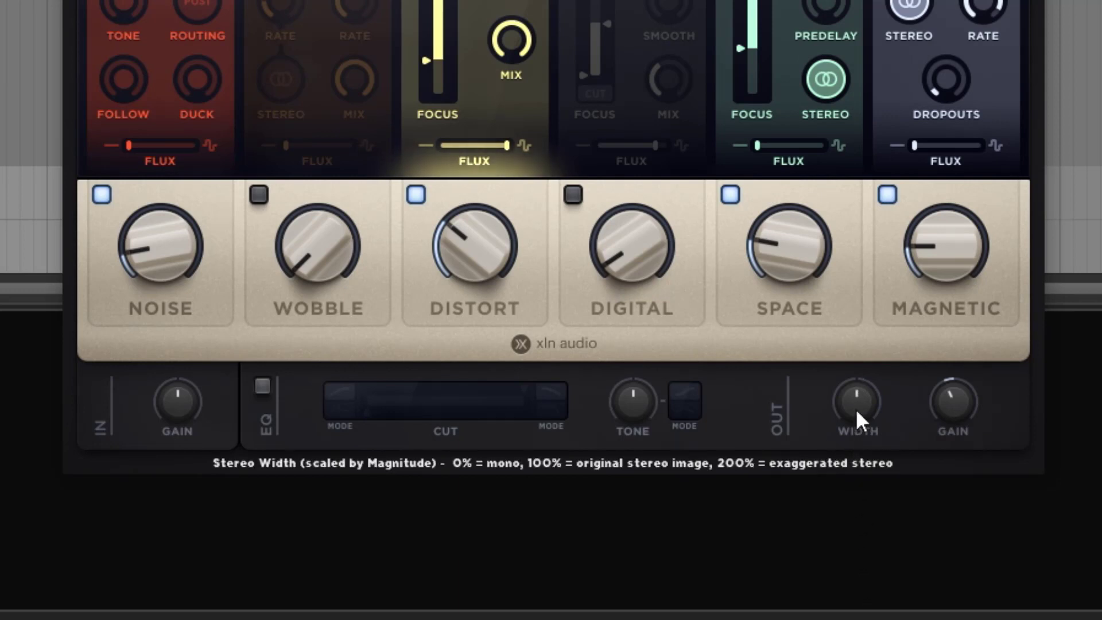
drag(856, 408, 828, 248)
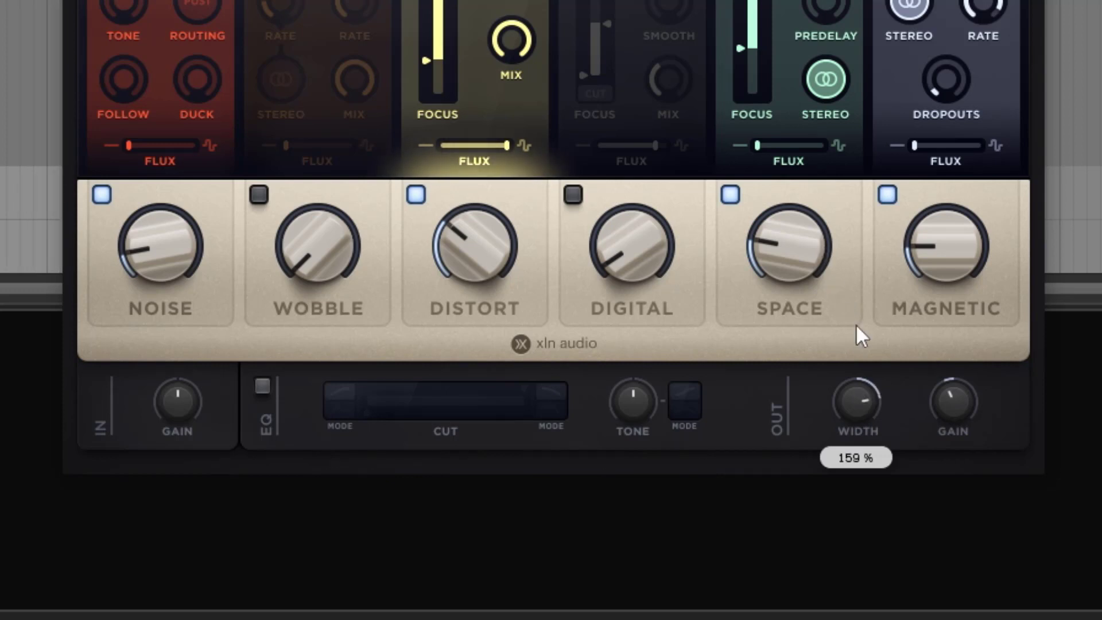
drag(856, 407, 855, 512)
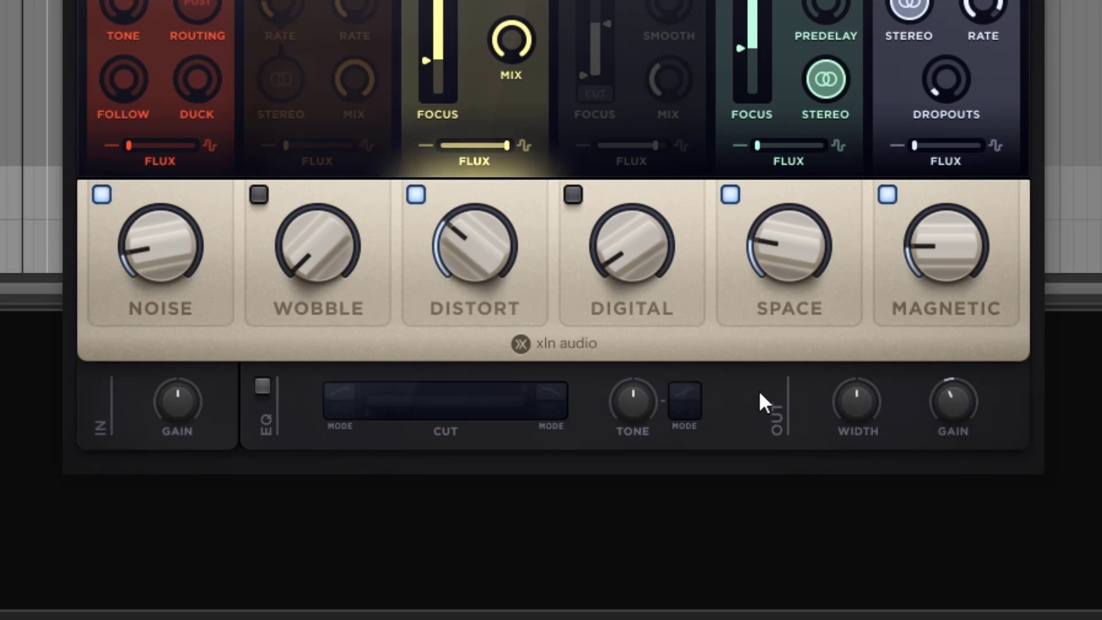
Lower the Distort amount to 26 %, and enable the EQ to try its Tone control in Tilt mode
mouse_move(468, 255)
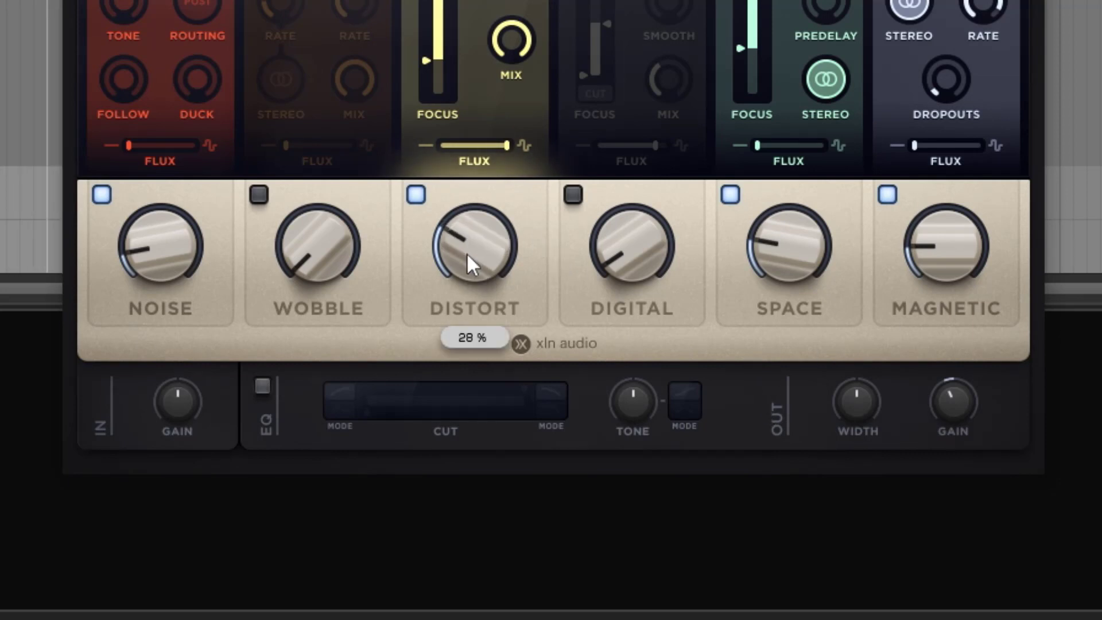
click(263, 386)
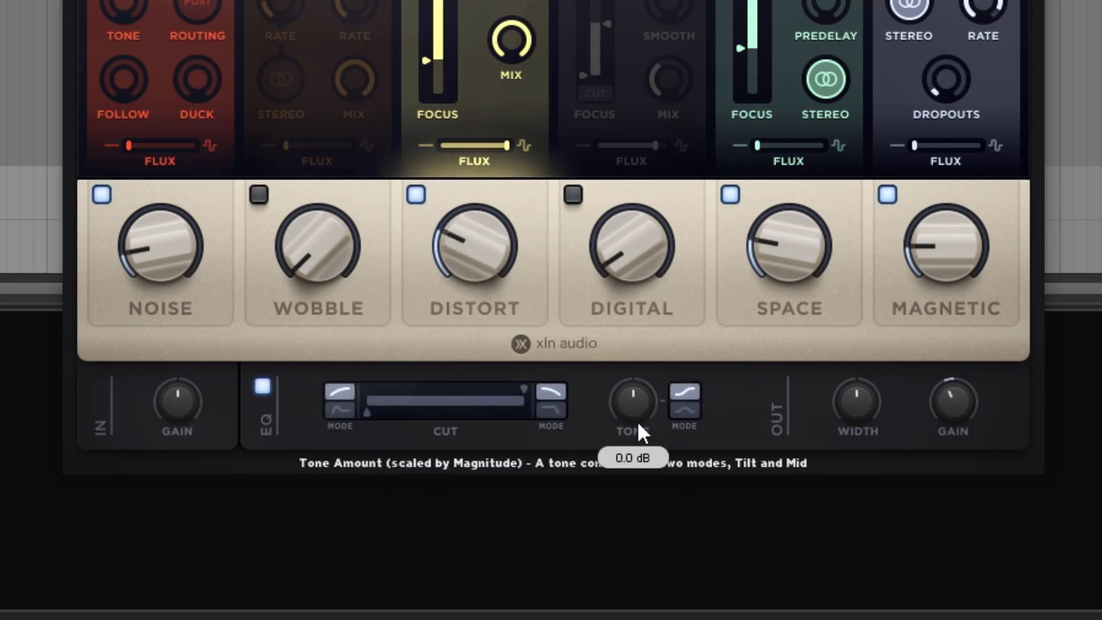
drag(637, 421, 576, 420)
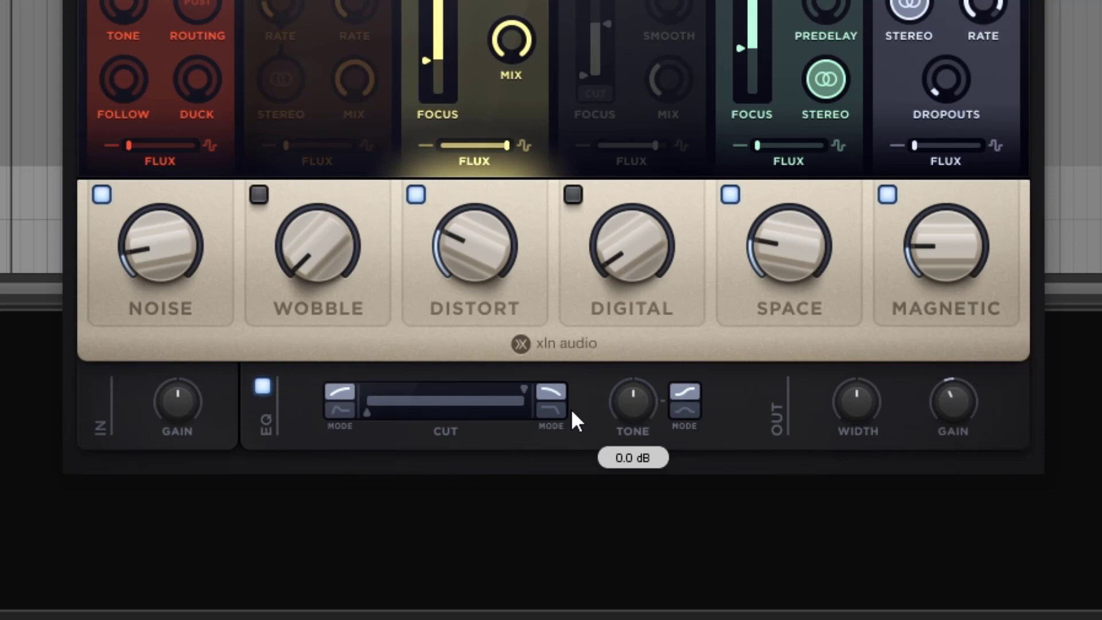
Switch the EQ Tone mode to Mid, and raise Tone to 8.0 dB before returning it to 0 dB
click(684, 410)
drag(632, 402, 628, 271)
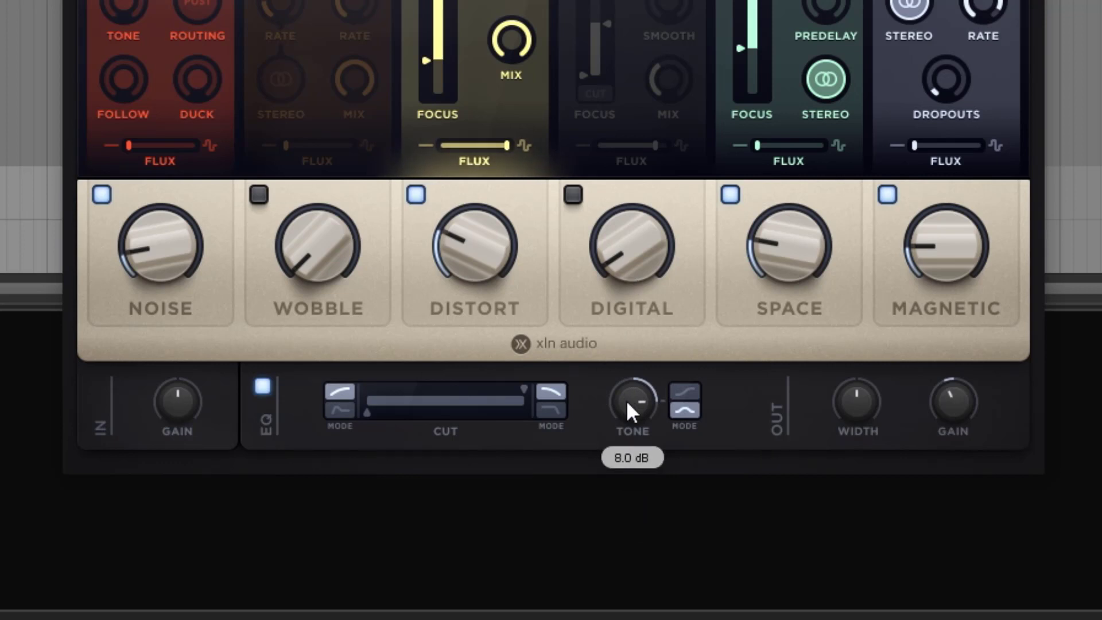
drag(625, 401, 636, 508)
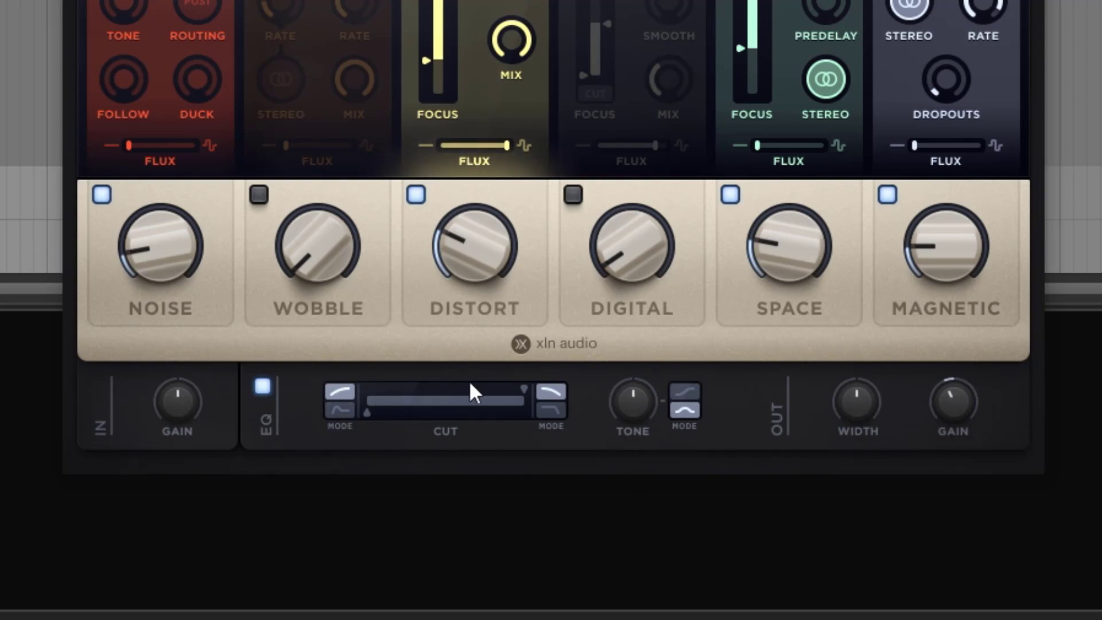
Narrow the EQ Cut range from both the low and high ends, and toggle the Noise Post routing off
drag(371, 411, 461, 419)
drag(522, 390, 460, 400)
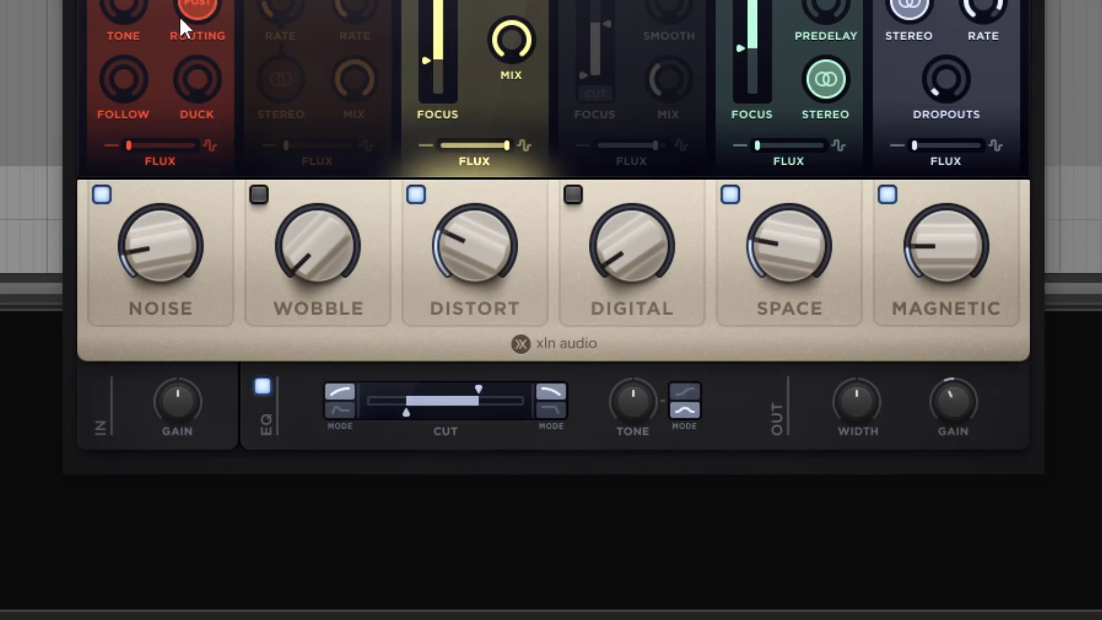
click(194, 5)
Set the EQ's low Cut mode to Hard and the low cutoff to 45 Hz, comparing it with Soft
click(333, 406)
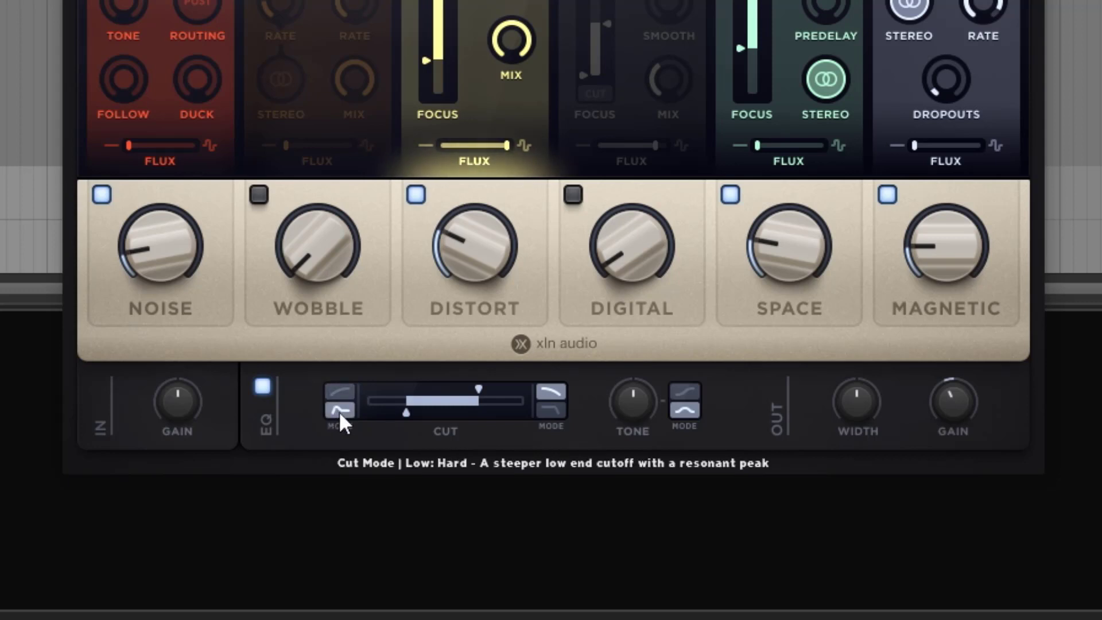
drag(408, 413, 387, 415)
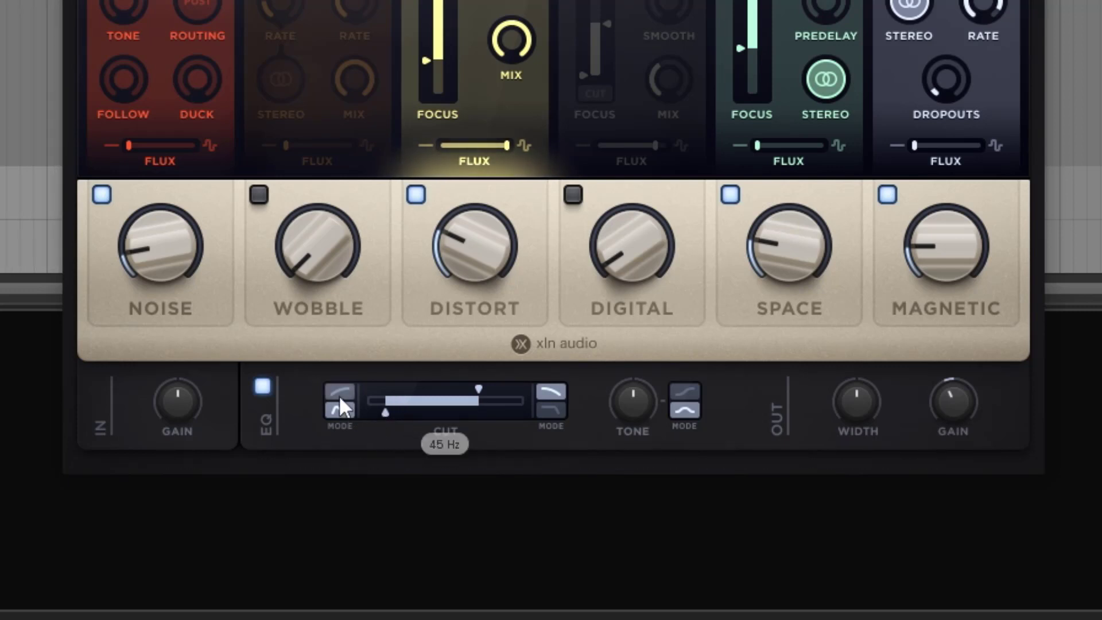
click(339, 393)
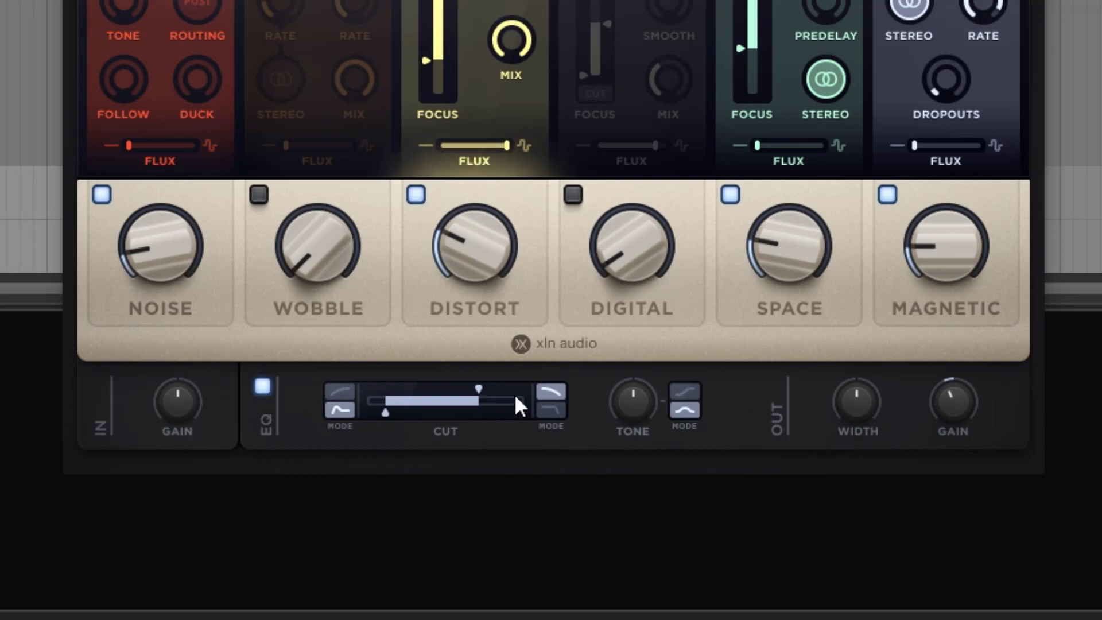
Raise the EQ's high cutoff, and try the Hard high Cut mode before switching back to Soft
drag(484, 386, 514, 407)
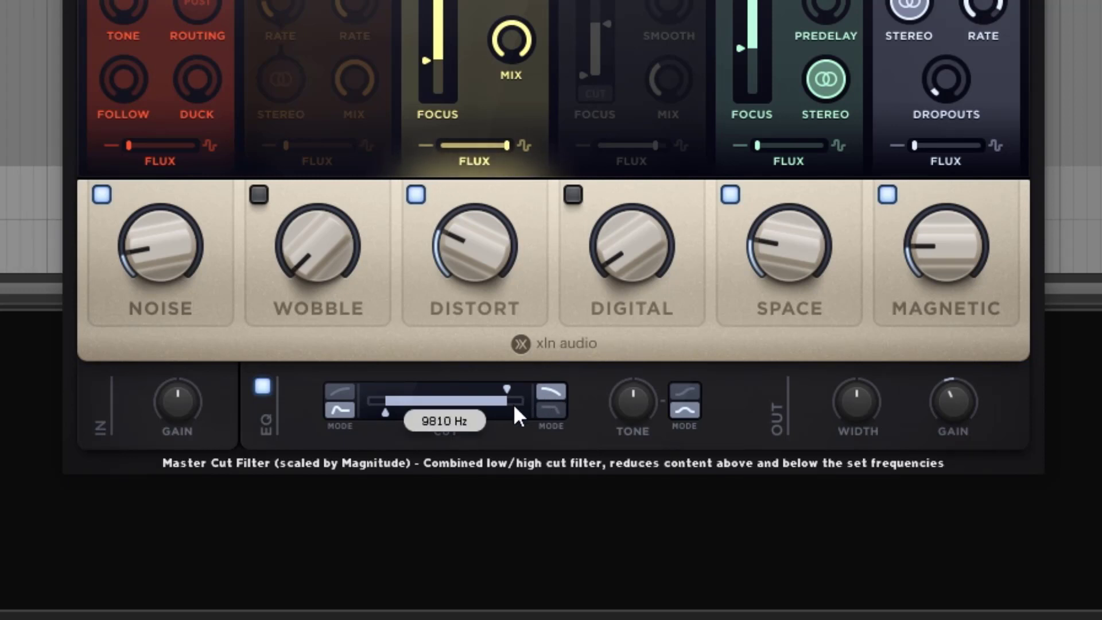
click(552, 409)
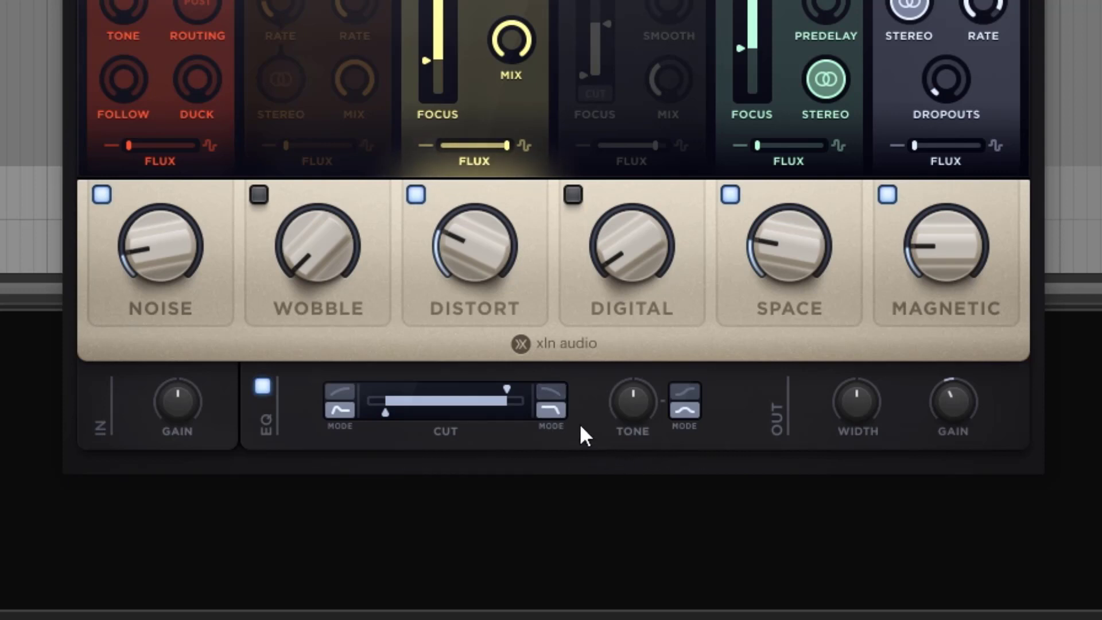
drag(508, 385, 497, 386)
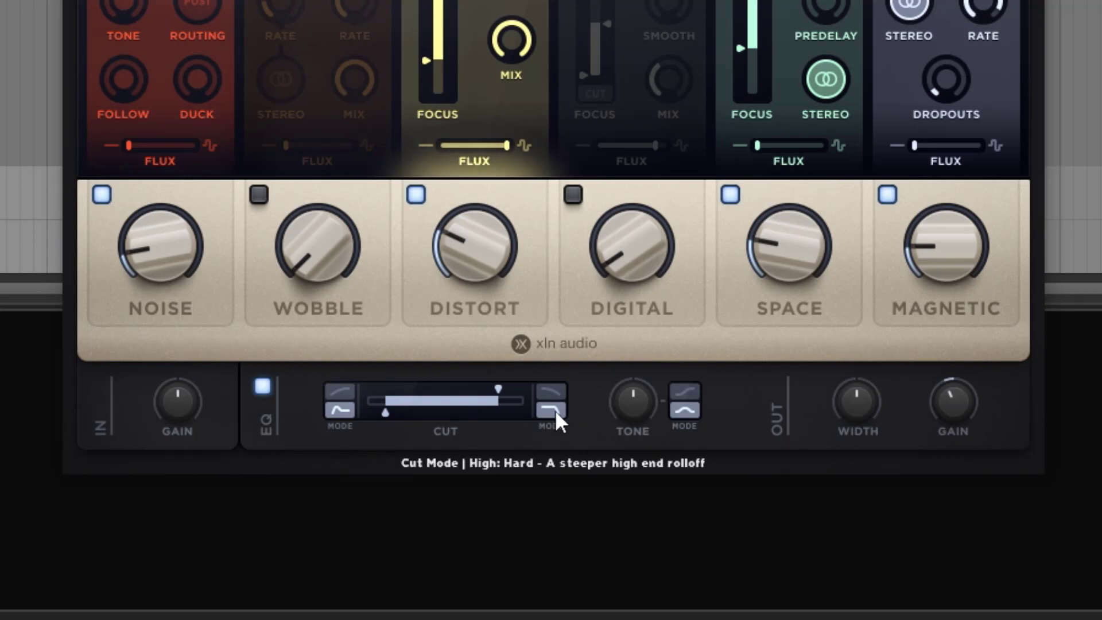
click(552, 390)
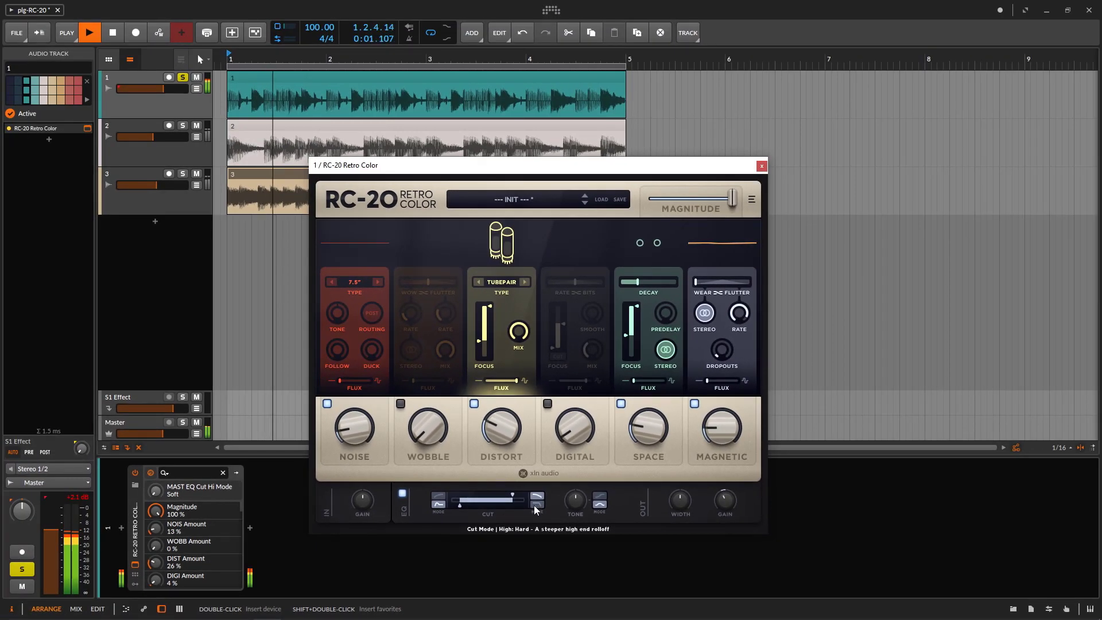
Turn off the EQ and stop playback
click(403, 494)
key(space)
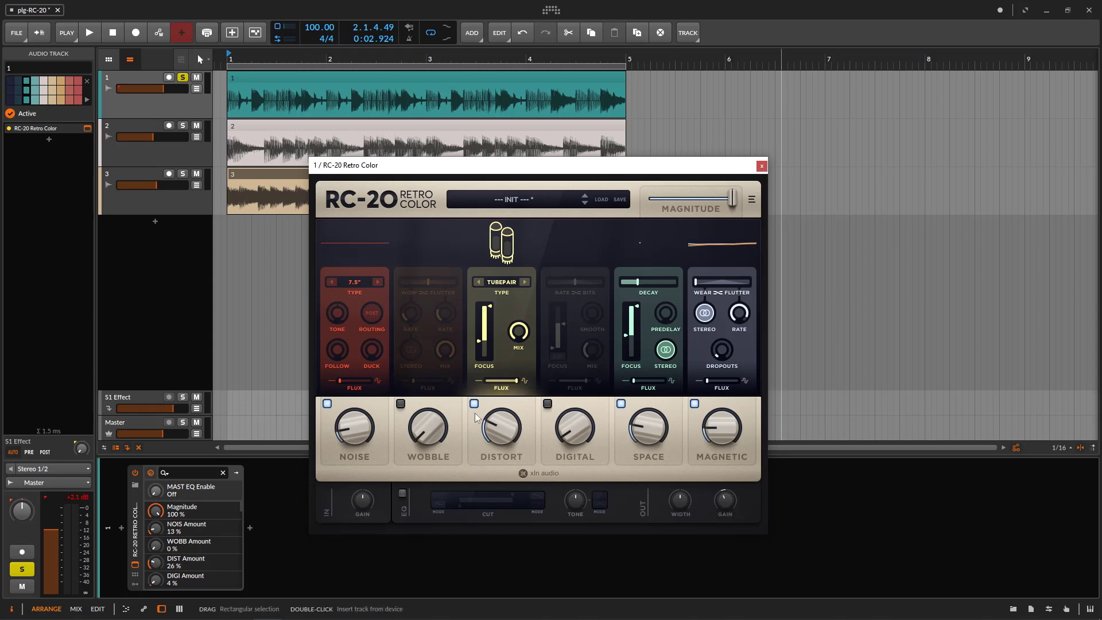
Look through the full list in the Preset Browser and close it without loading a preset
click(509, 201)
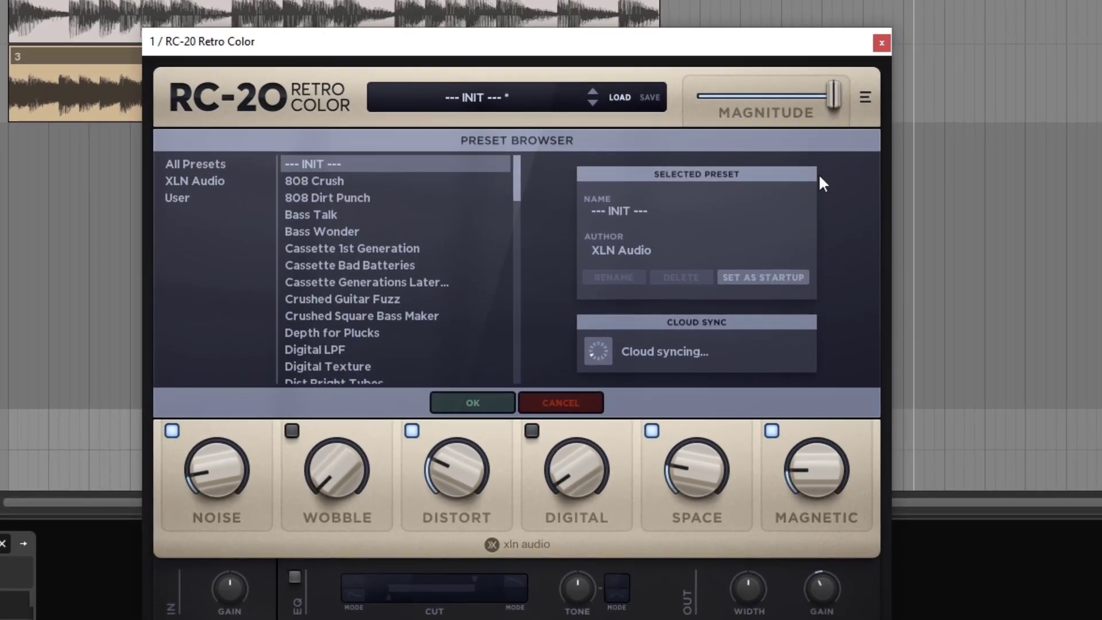
scroll(339, 209, down, 18)
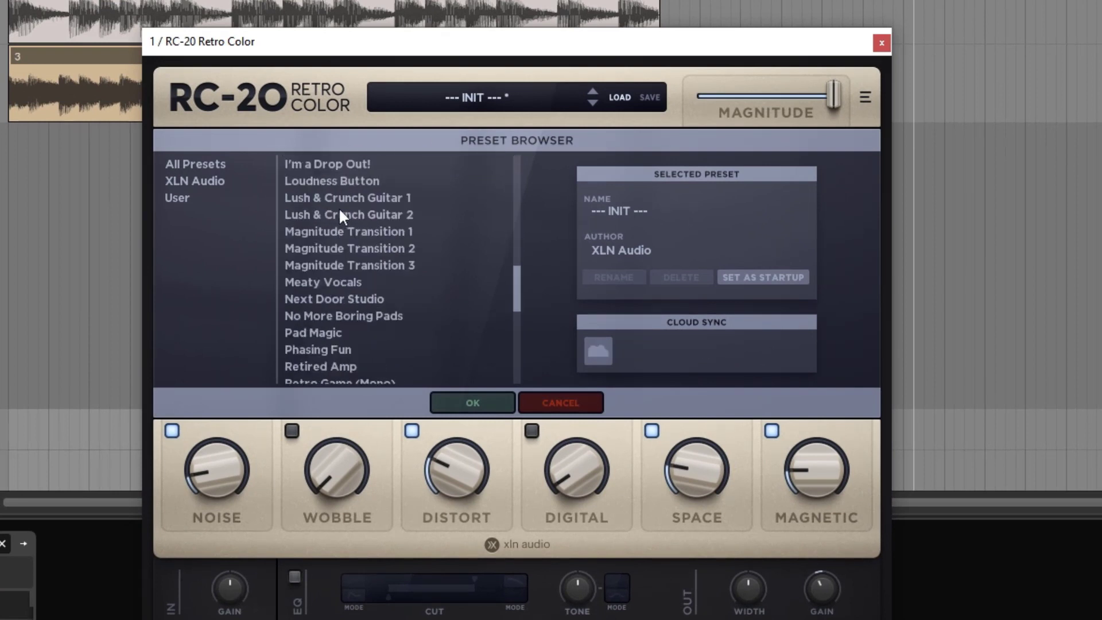
scroll(339, 213, up, 20)
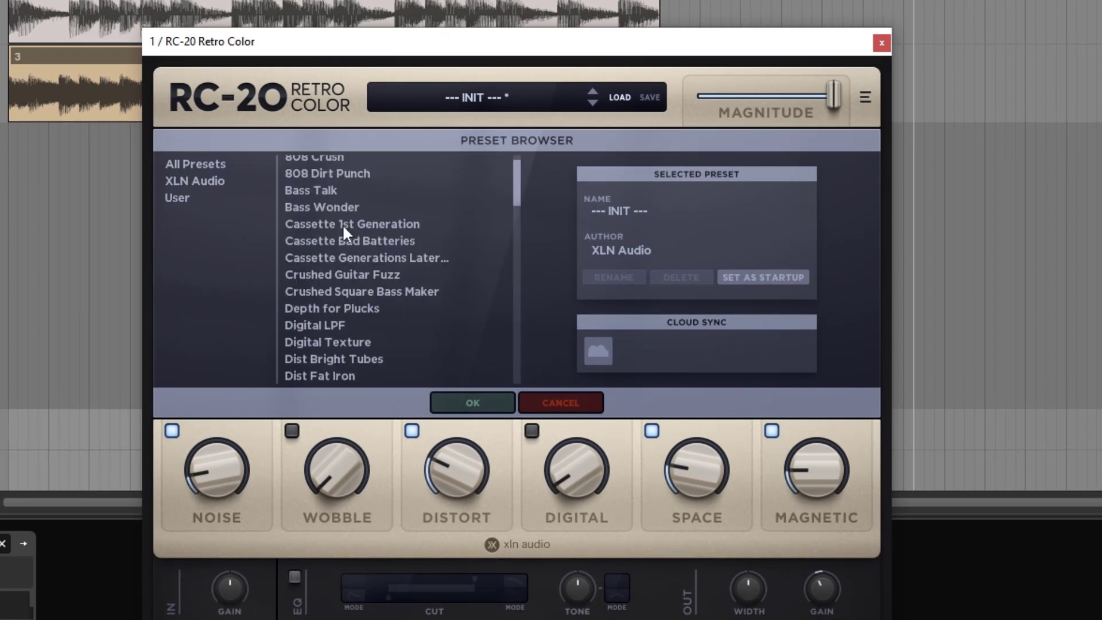
click(464, 91)
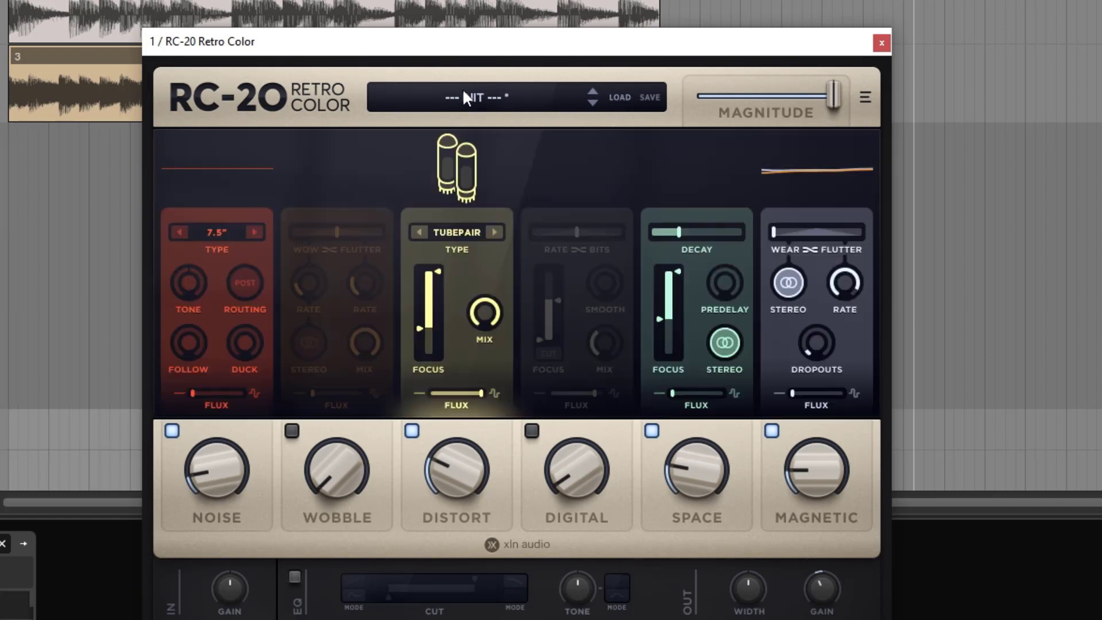
Start saving the current settings as a preset and generate the random name "Sweet Bankruptcy"
click(651, 98)
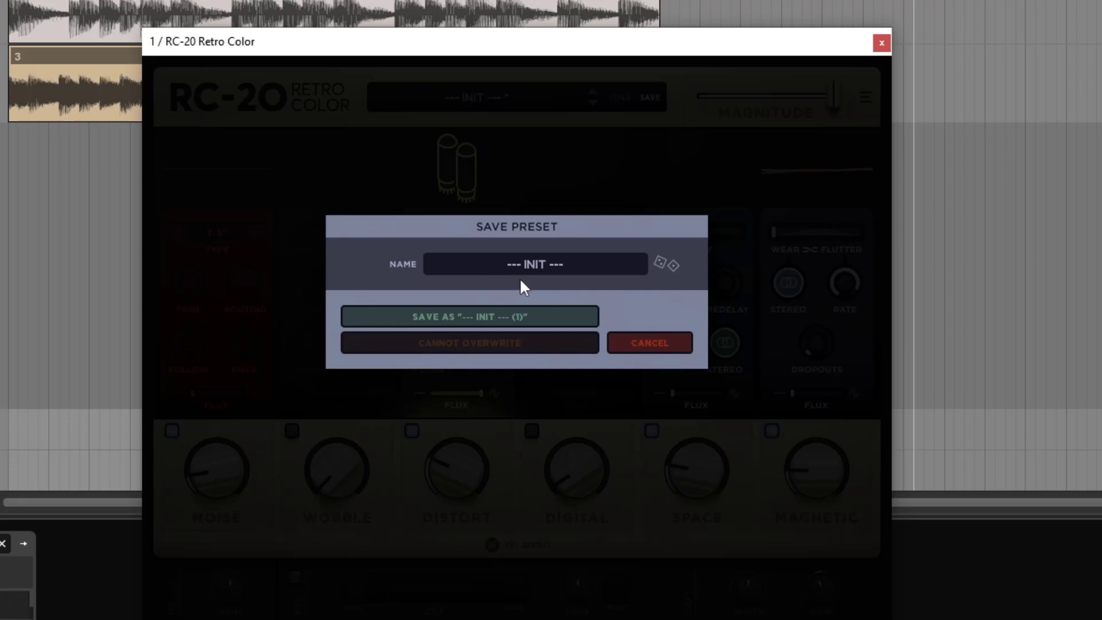
click(663, 261)
click(663, 259)
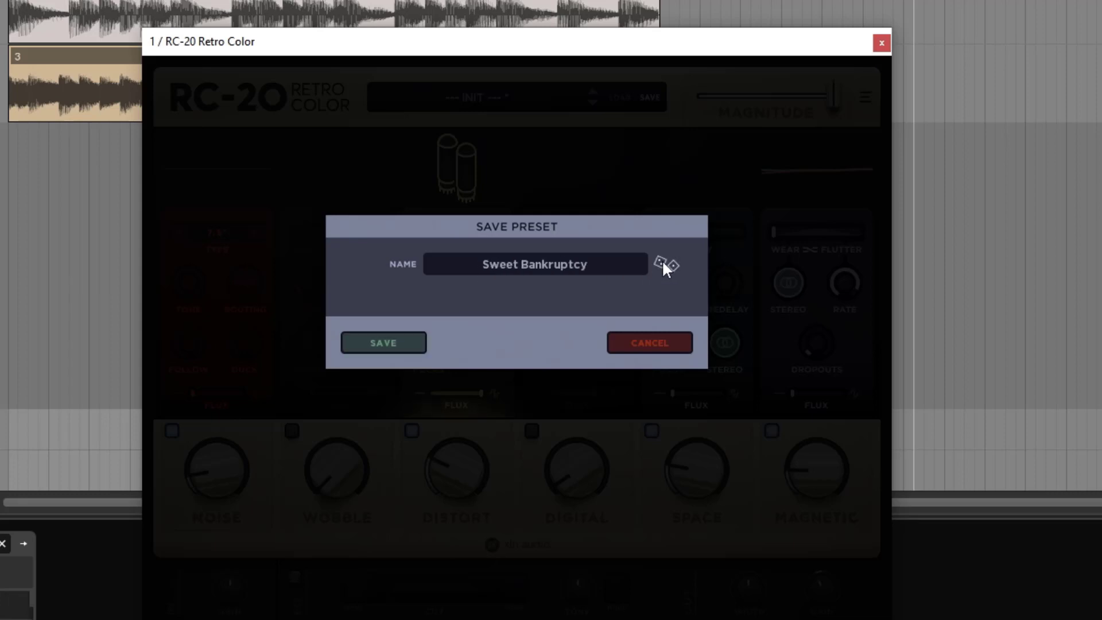